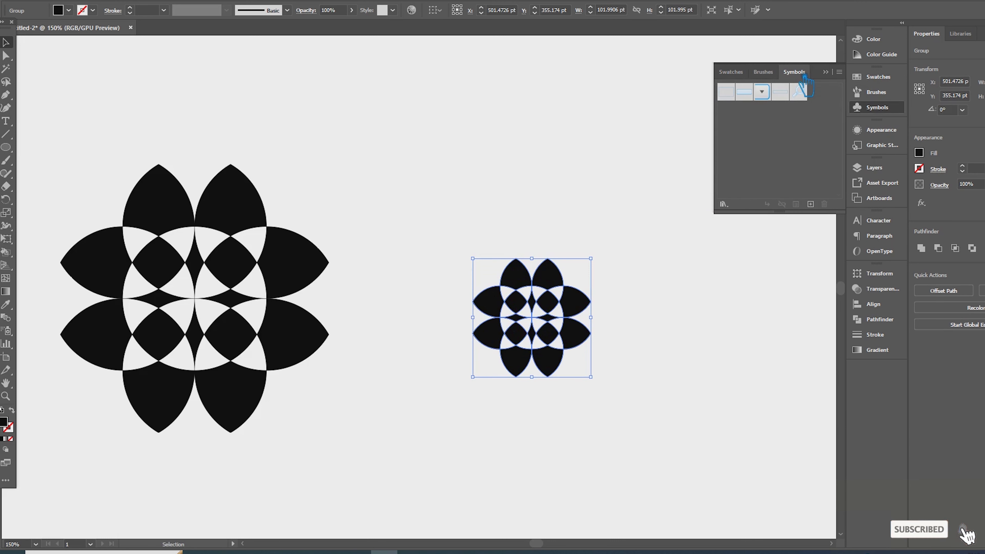
- Save the small flower motif as a new pattern swatch
click(740, 74)
drag(583, 305, 820, 143)
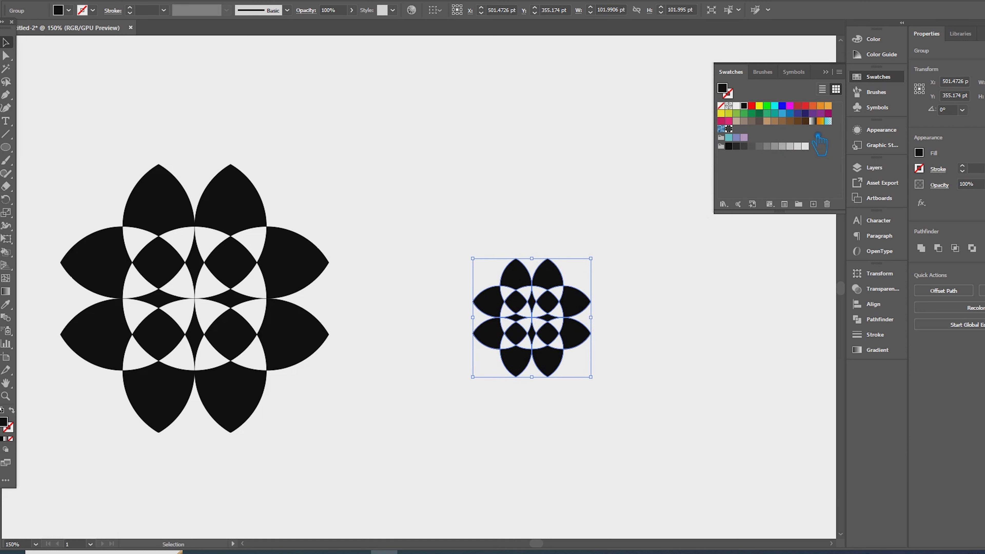
click(685, 283)
click(588, 309)
click(661, 309)
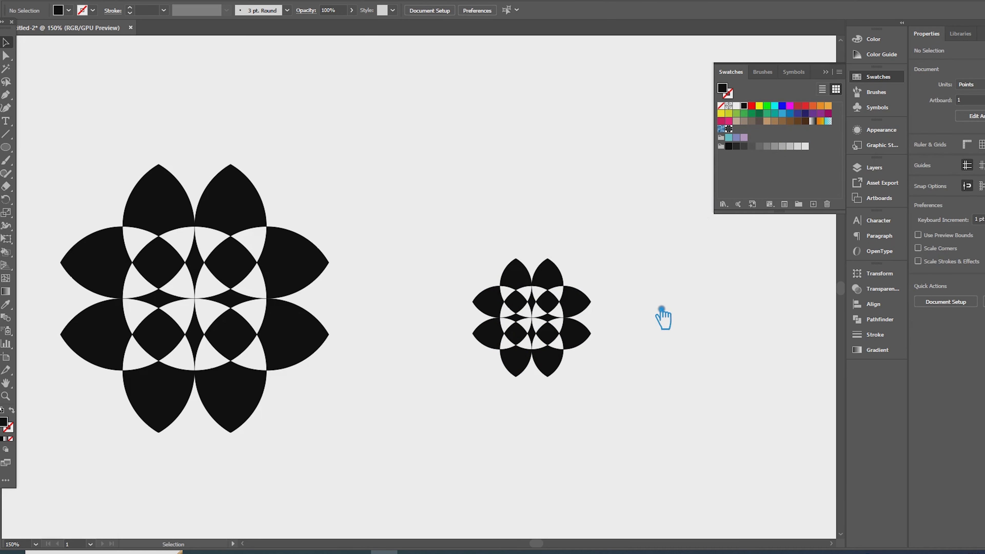
click(592, 311)
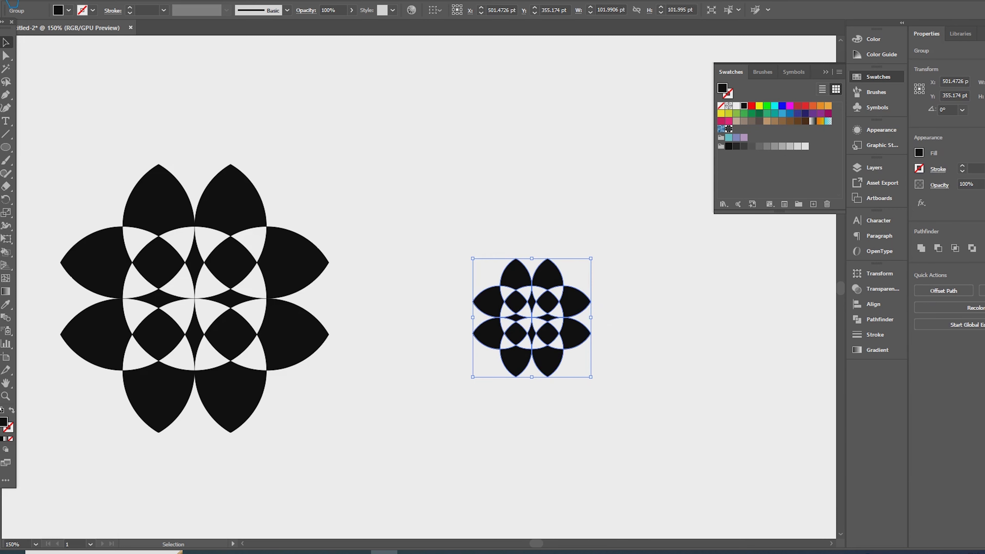
- Move both the large and the small flower motifs off the artboard to the area below it
click(106, 1)
click(473, 171)
key(ctrl+minus)
key(ctrl+minus)
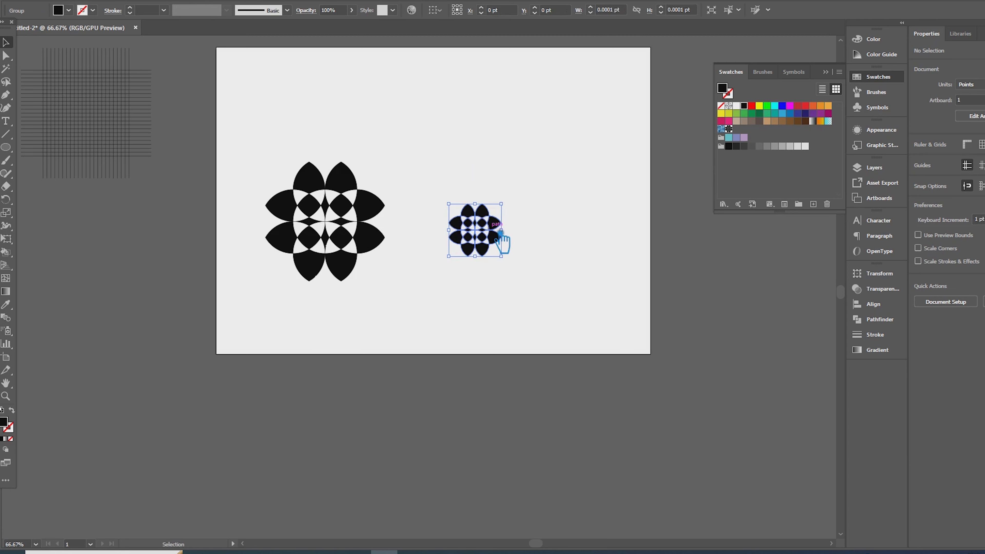
click(500, 233)
shift+click(376, 234)
drag(375, 233, 210, 433)
click(449, 233)
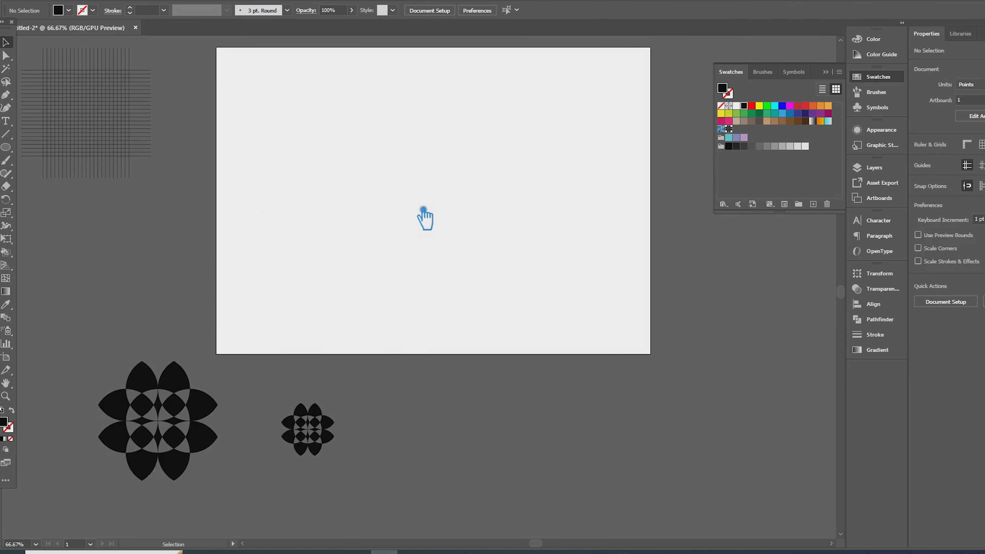
- Draw a black square about 366 pt wide on the artboard and shift it slightly up and to the right
scroll(403, 186, up, 2)
drag(8, 148, 56, 149)
drag(100, 107, 530, 419)
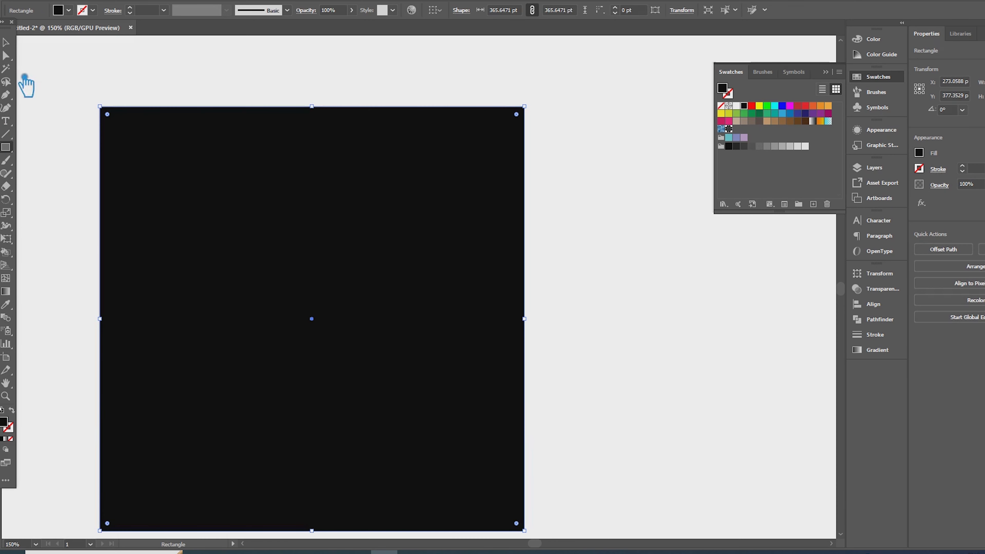
click(6, 42)
drag(285, 227, 319, 203)
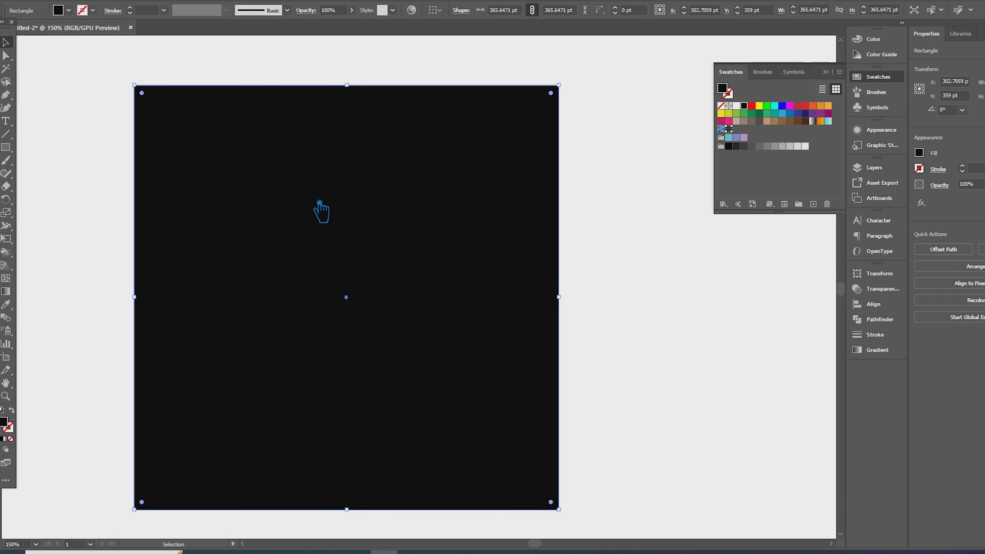
- Fill the black square with the new flower pattern swatch
click(741, 138)
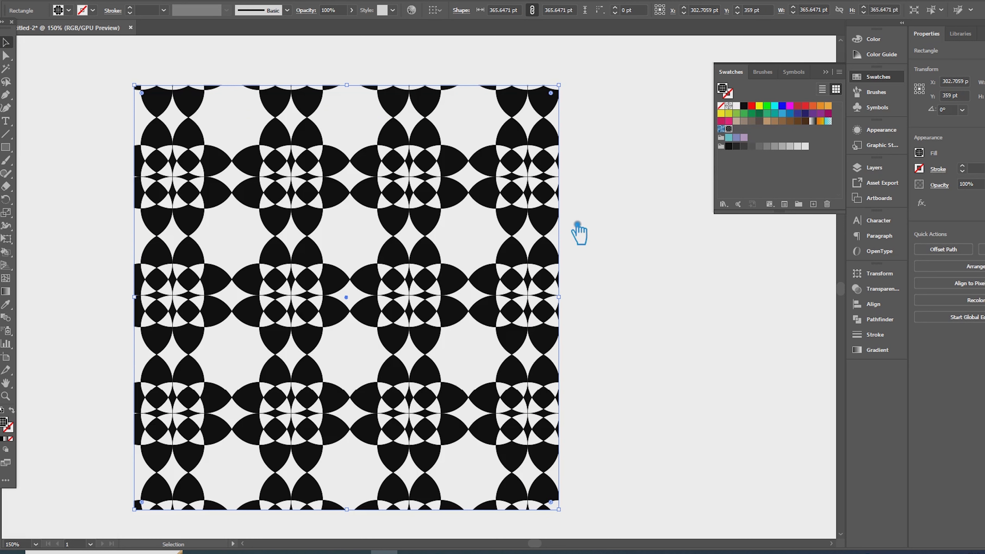
scroll(611, 243, down, 2)
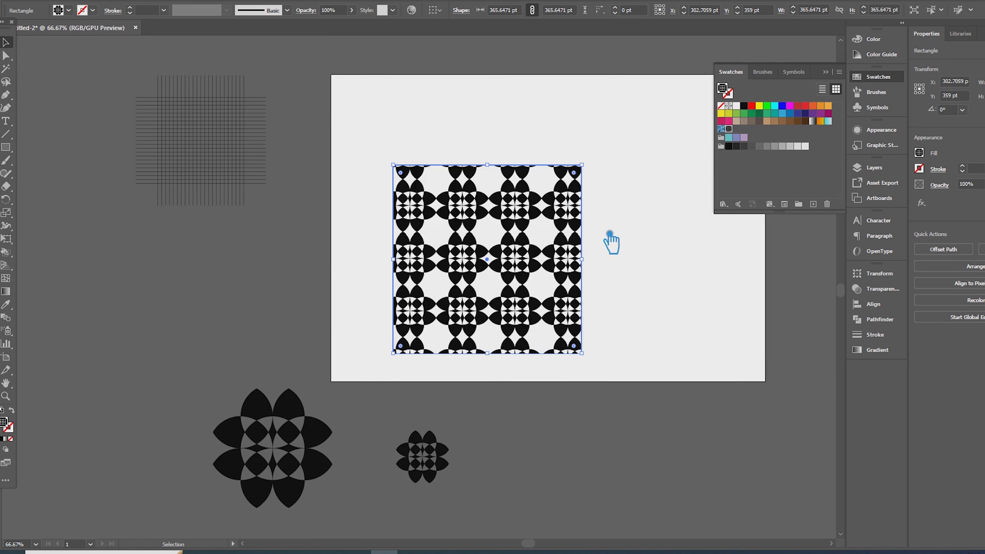
scroll(610, 243, up, 3)
scroll(611, 242, down, 2)
scroll(611, 243, up, 1)
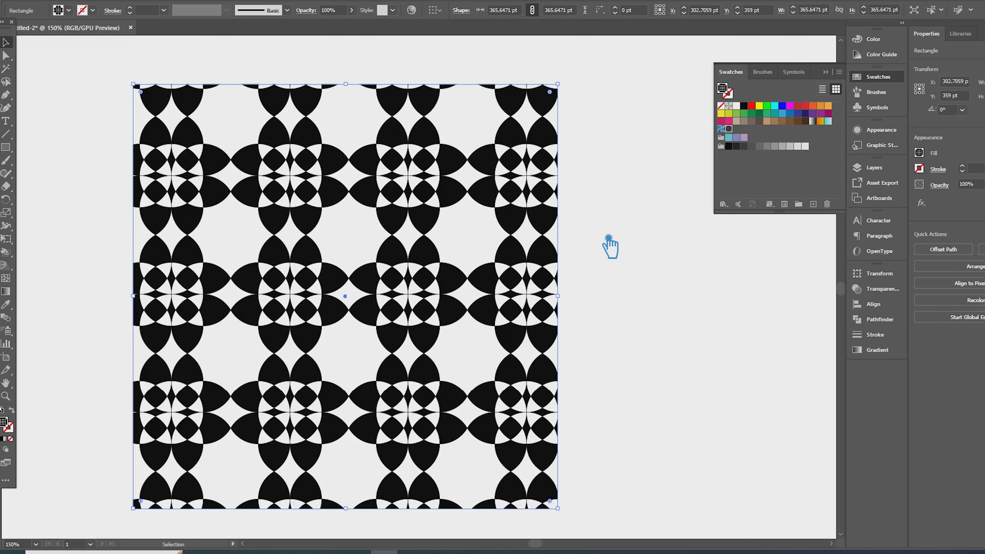
scroll(610, 248, down, 1)
key(ctrl+z)
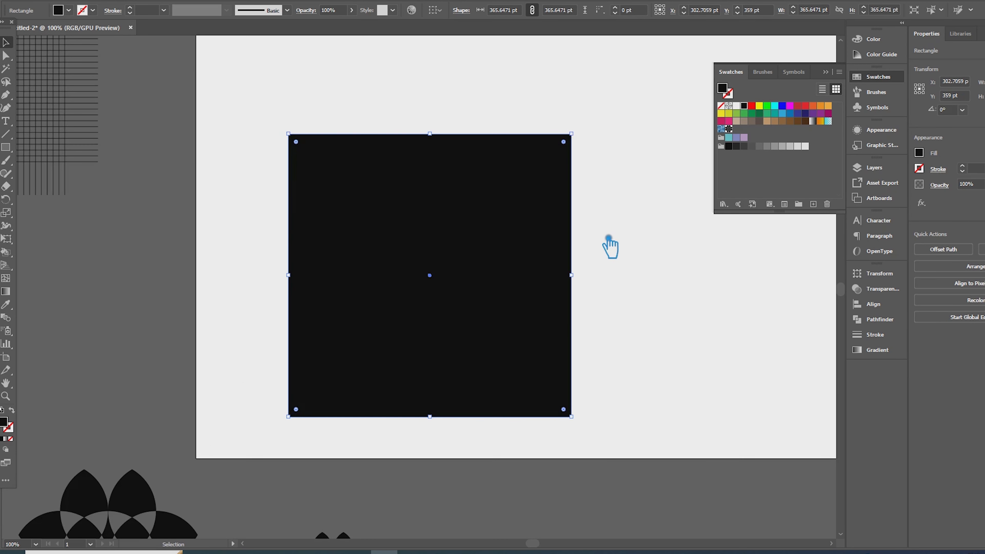
key(ctrl+shift+z)
- Move the flower-patterned square off the artboard to the lower right of it and deselect it
click(608, 238)
scroll(443, 297, down, 2)
drag(465, 290, 795, 394)
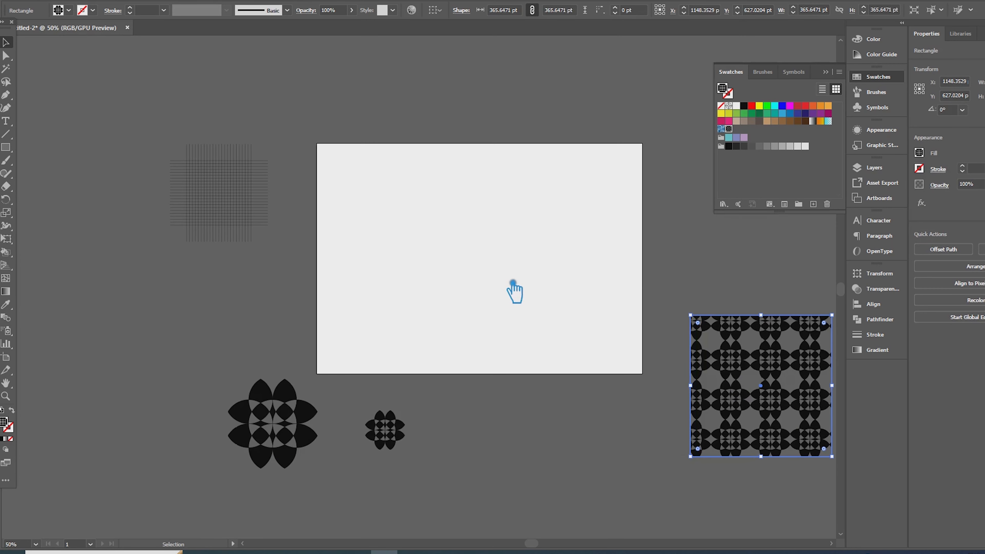
click(514, 291)
- Move the small flower motif from below the artboard onto it and hide the swatches
key(ctrl+plus)
drag(399, 479, 454, 273)
key(ctrl+plus)
key(ctrl+plus)
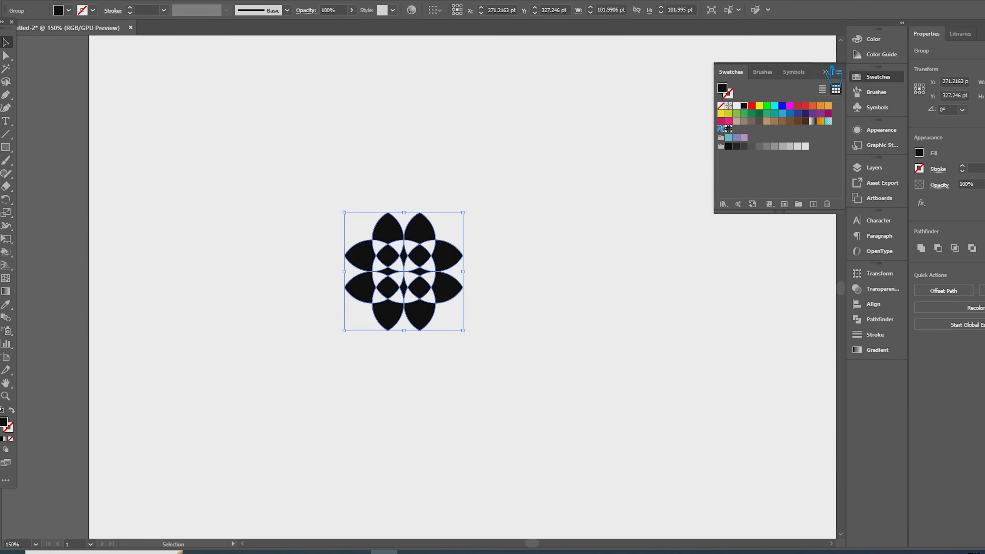
click(839, 73)
click(576, 256)
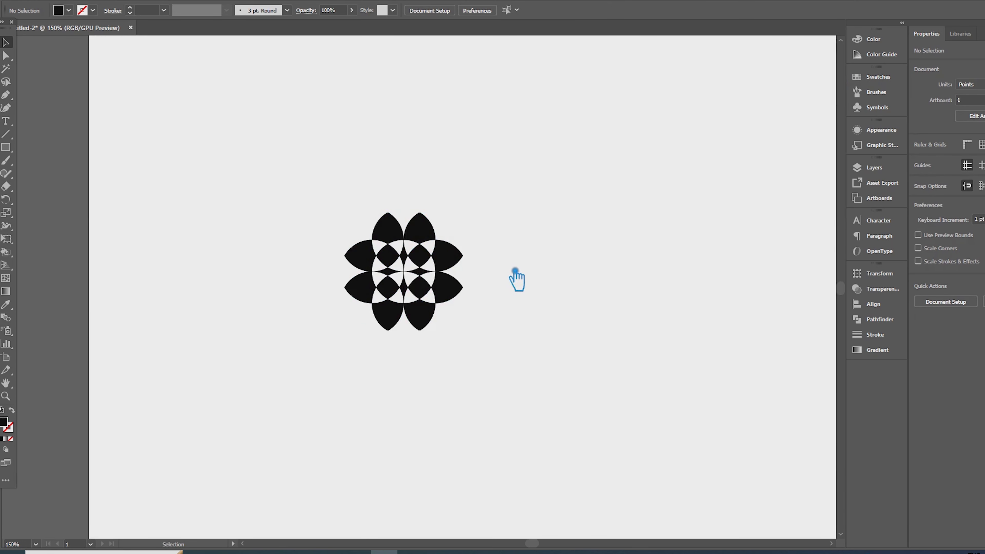
- Move the small flower motif off the artboard to the empty area left of it
key(ctrl+minus)
key(ctrl+minus)
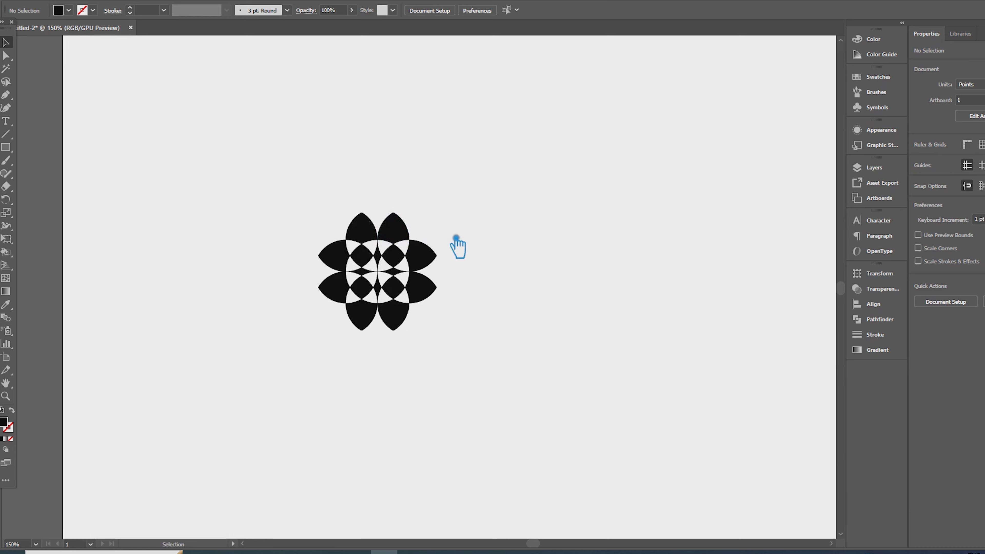
drag(442, 264, 180, 340)
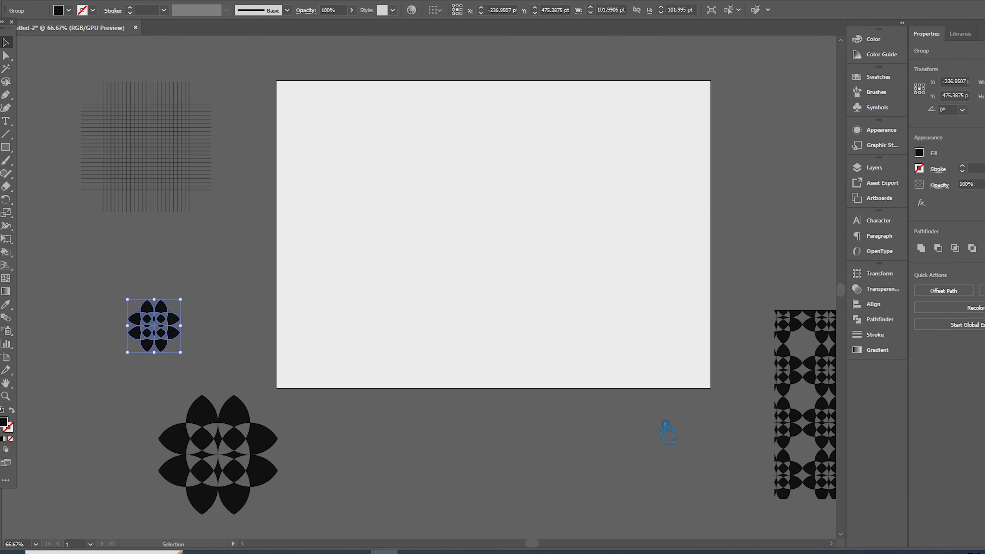
- Duplicate the small flower motif, scale the duplicate down to about 27 pt wide, and place a copy on the artboard
alt+drag(182, 346, 468, 118)
click(452, 464)
scroll(452, 463, up, 2)
scroll(468, 126, up, 5)
scroll(467, 160, up, 2)
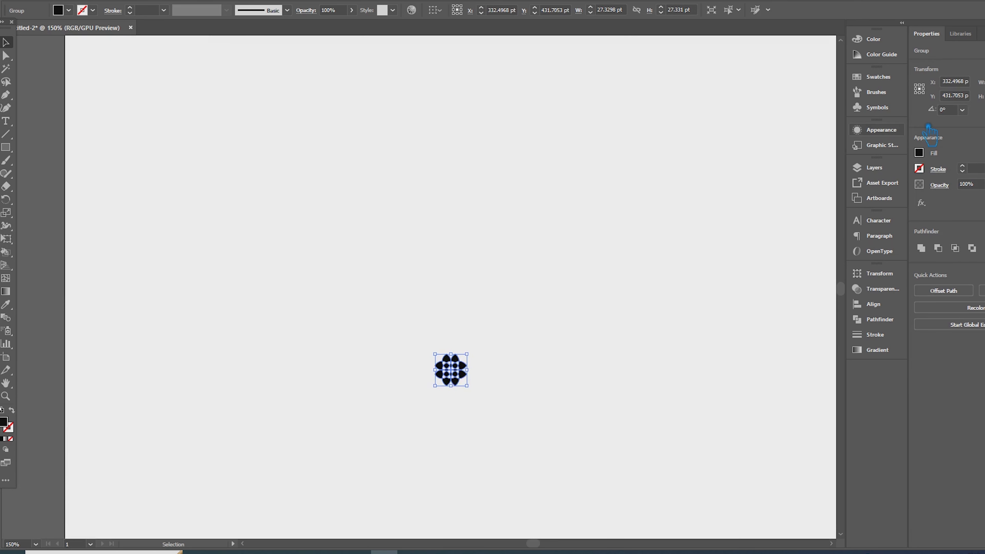
click(515, 389)
scroll(515, 389, up, 2)
scroll(515, 389, up, 1)
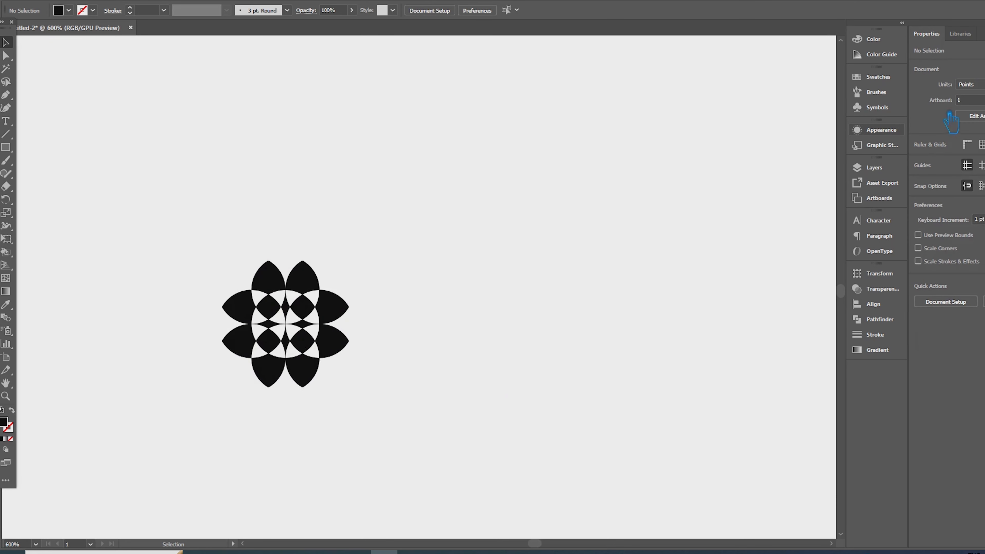
- Show the swatches and ungroup the tiny flower motif on the artboard
click(876, 92)
click(877, 77)
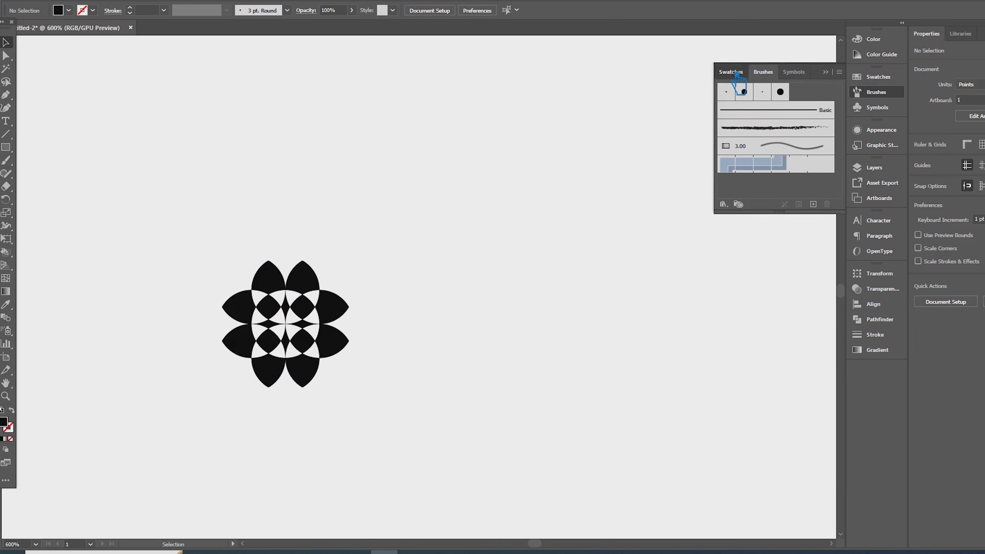
click(302, 286)
right_click(302, 286)
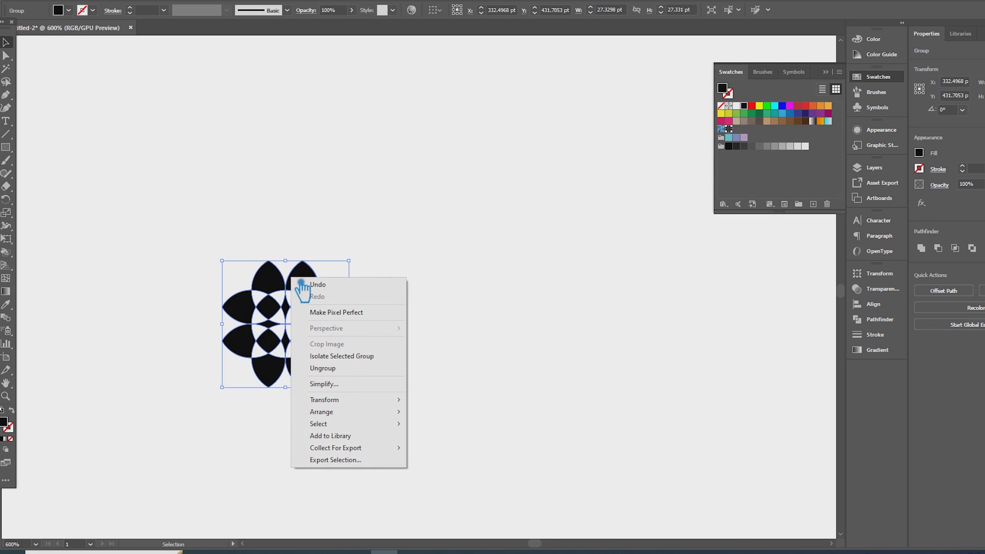
click(338, 370)
- Delete the eight outer petals of the tiny flower motif, keeping only the central shapes
click(319, 273)
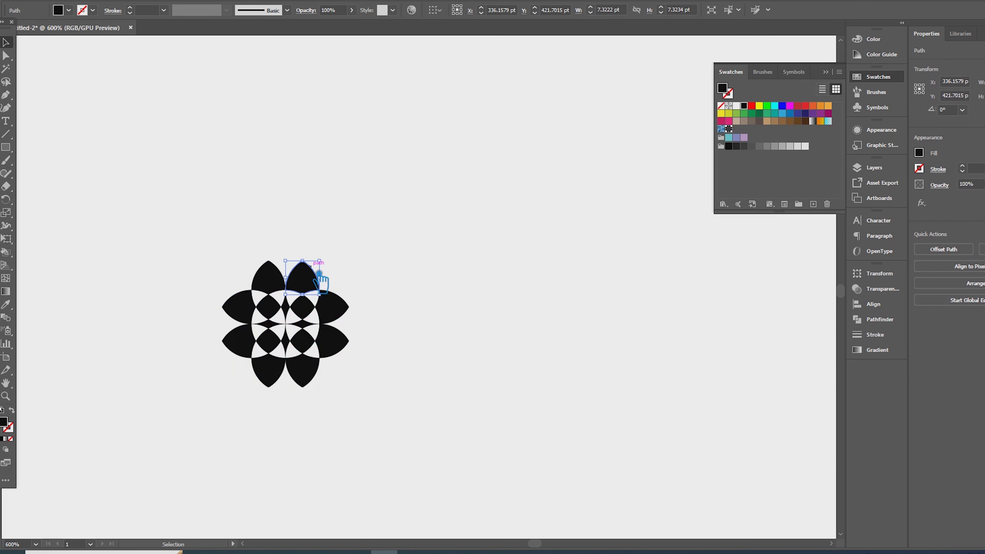
key(Delete)
click(268, 277)
key(Delete)
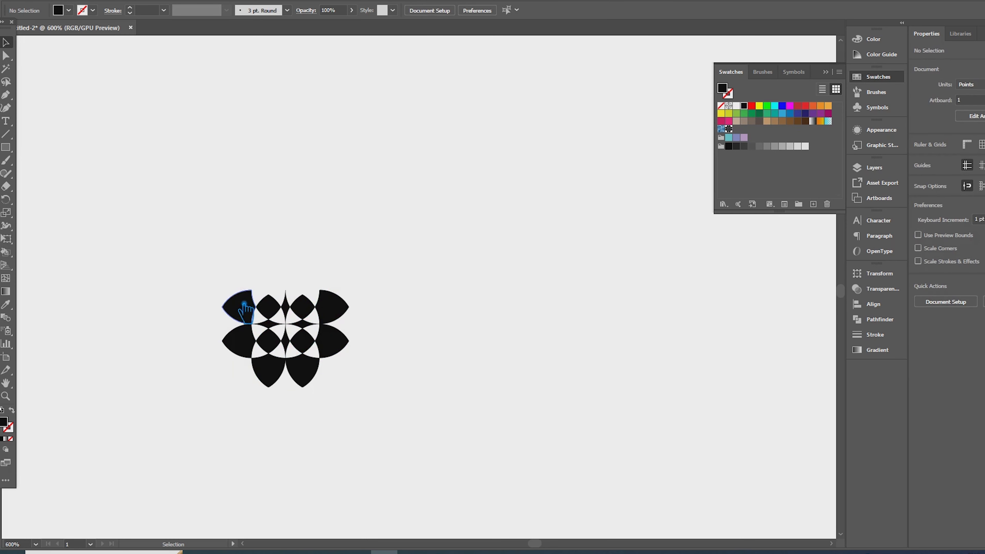
click(239, 307)
key(Delete)
click(238, 341)
key(Delete)
click(268, 371)
key(Delete)
click(312, 378)
key(Delete)
click(346, 342)
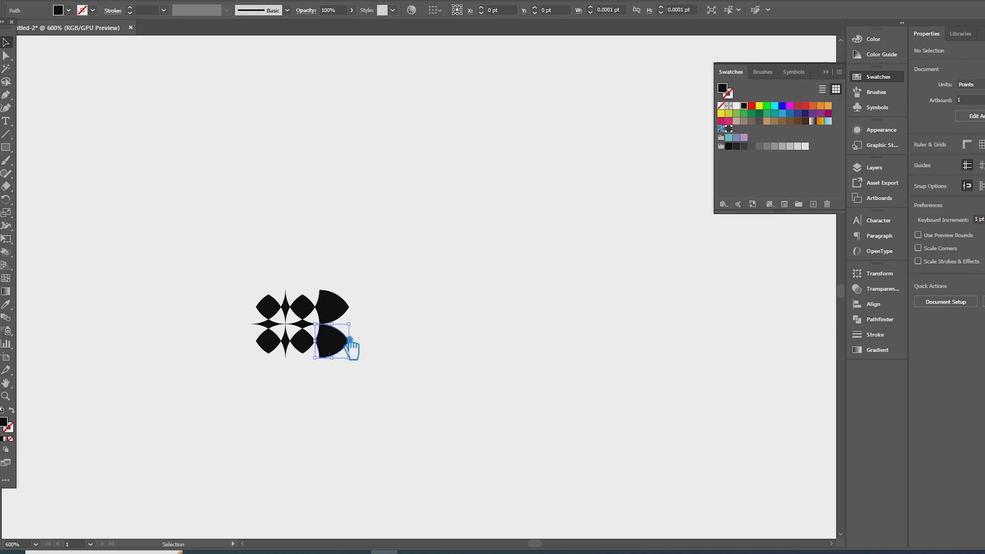
key(Delete)
click(344, 313)
key(Delete)
- Save the remaining central shapes as another pattern swatch
drag(339, 364, 227, 280)
key(a)
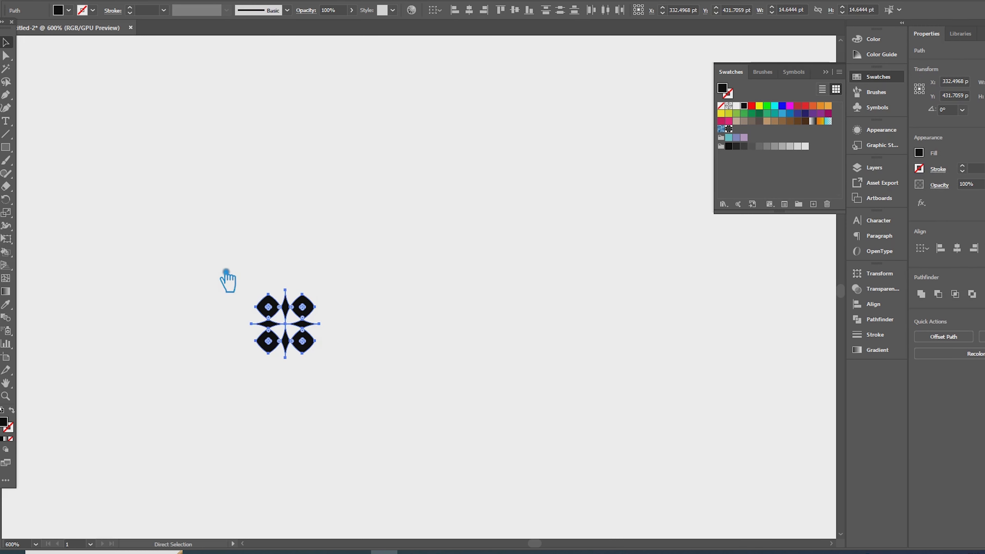
key(v)
drag(314, 324, 785, 144)
click(363, 330)
click(305, 316)
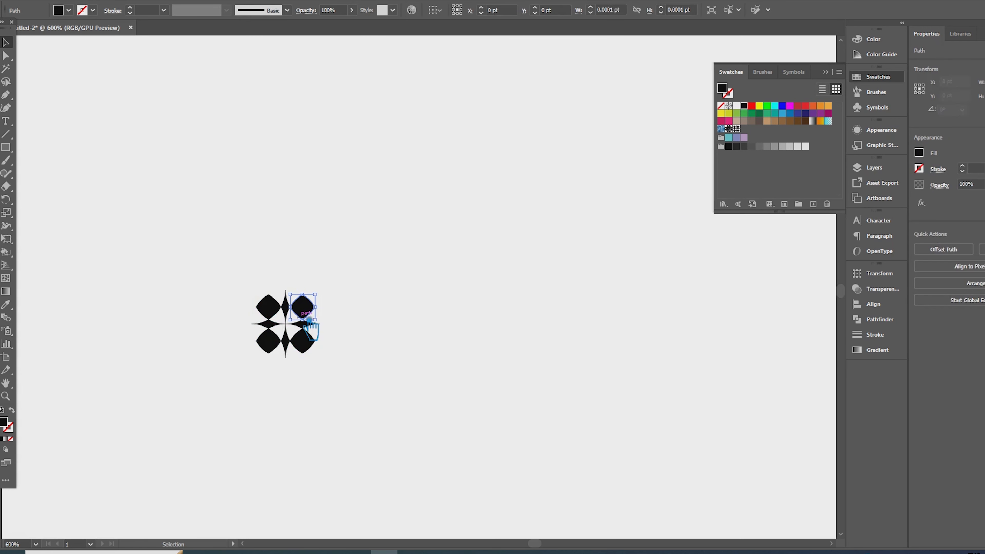
- Delete the central shapes from the artboard
click(399, 384)
drag(400, 384, 212, 253)
key(Delete)
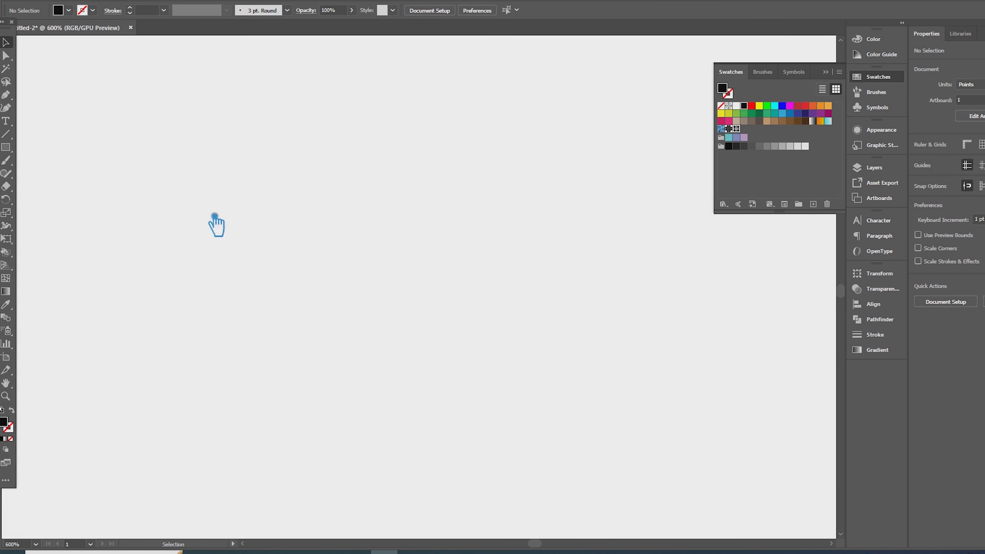
- Draw a square about 72 pt wide and fill it with the new central-shapes pattern swatch
click(6, 148)
drag(121, 109, 457, 443)
click(737, 129)
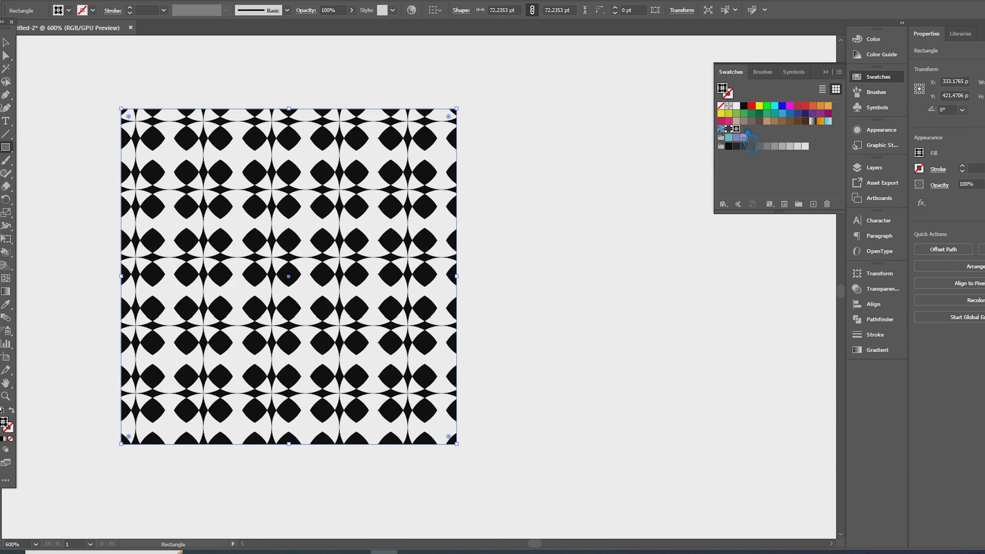
click(613, 208)
click(556, 303)
- Enlarge the patterned square from its center to about 140 pt wide
key(v)
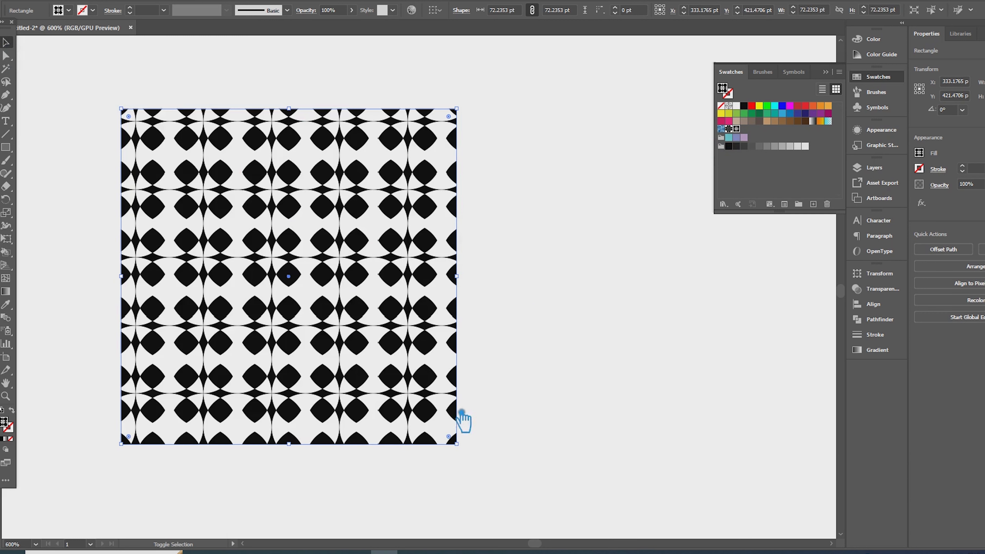
drag(467, 451, 500, 485)
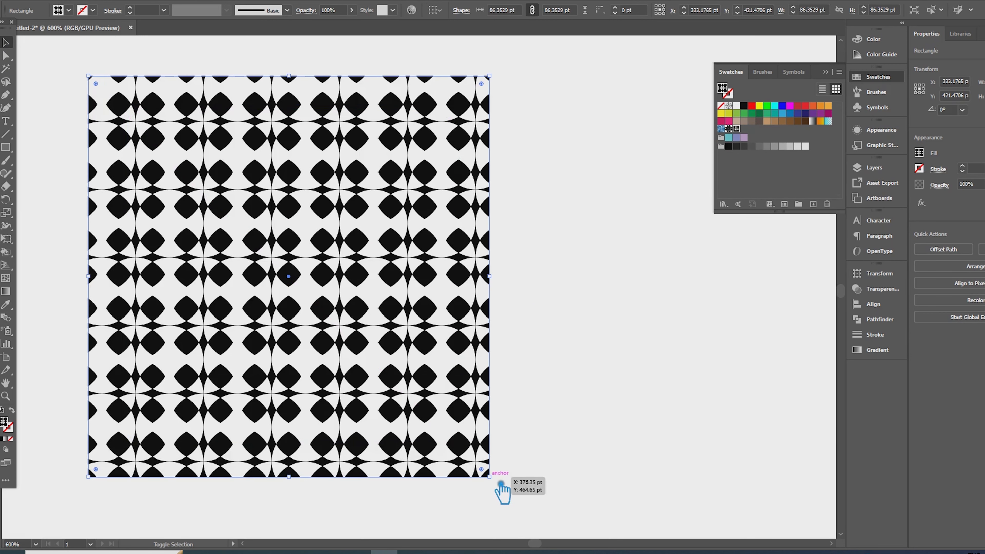
scroll(500, 484, down, 2)
drag(585, 482, 541, 376)
drag(456, 373, 518, 467)
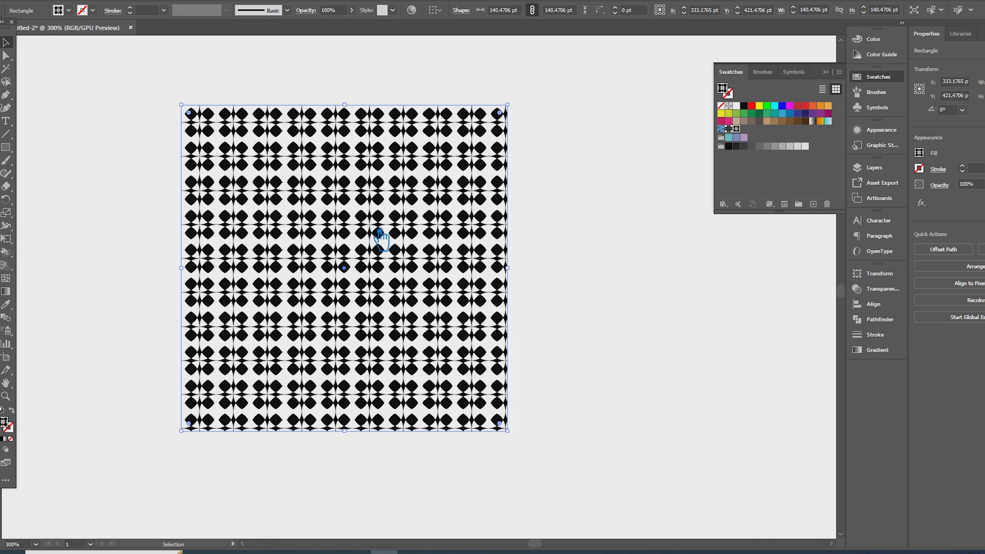
- Move the 140 pt patterned square off the artboard to the area below its lower right corner
click(567, 288)
scroll(554, 307, down, 1)
scroll(556, 313, up, 1)
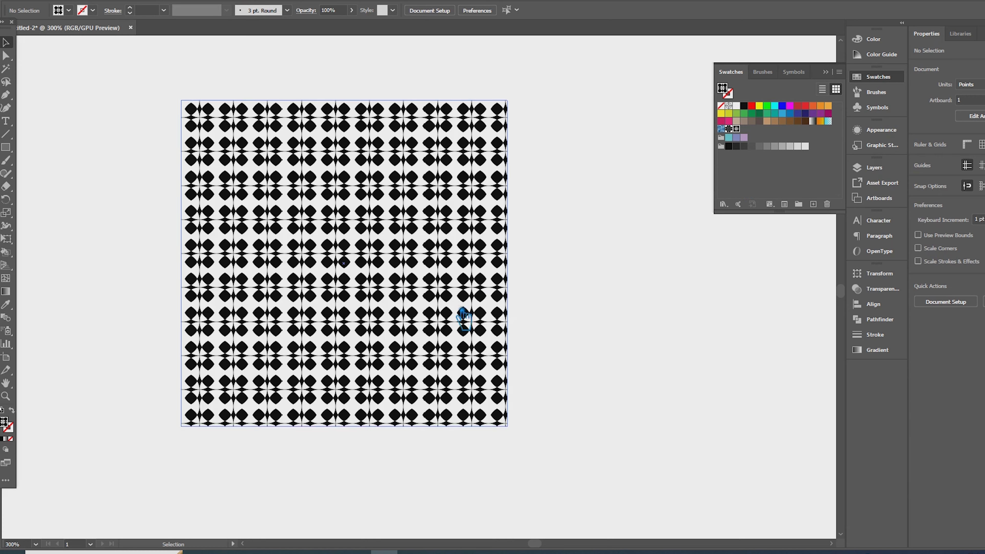
scroll(460, 326, down, 4)
drag(459, 326, 693, 485)
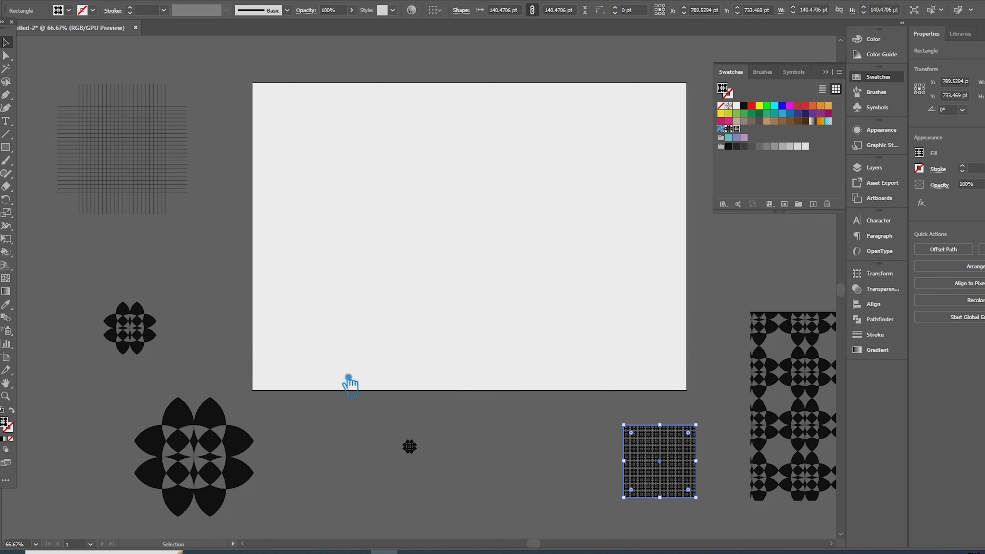
- Move the remaining tiny flower motif from below the artboard onto it and leave it selected
scroll(349, 384, up, 2)
click(480, 517)
drag(472, 519, 420, 207)
scroll(453, 203, left, 1)
key(v)
scroll(499, 227, up, 4)
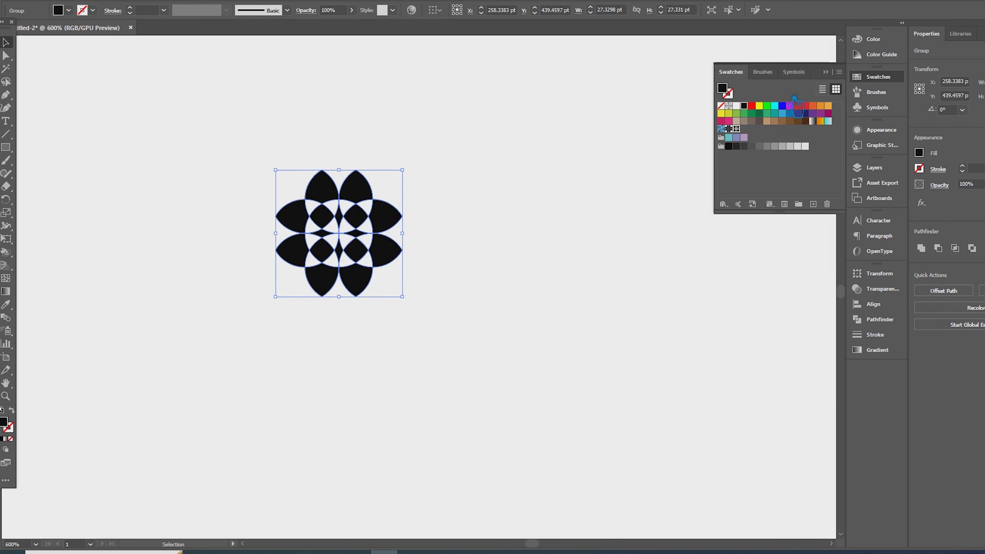
click(501, 271)
scroll(485, 288, up, 2)
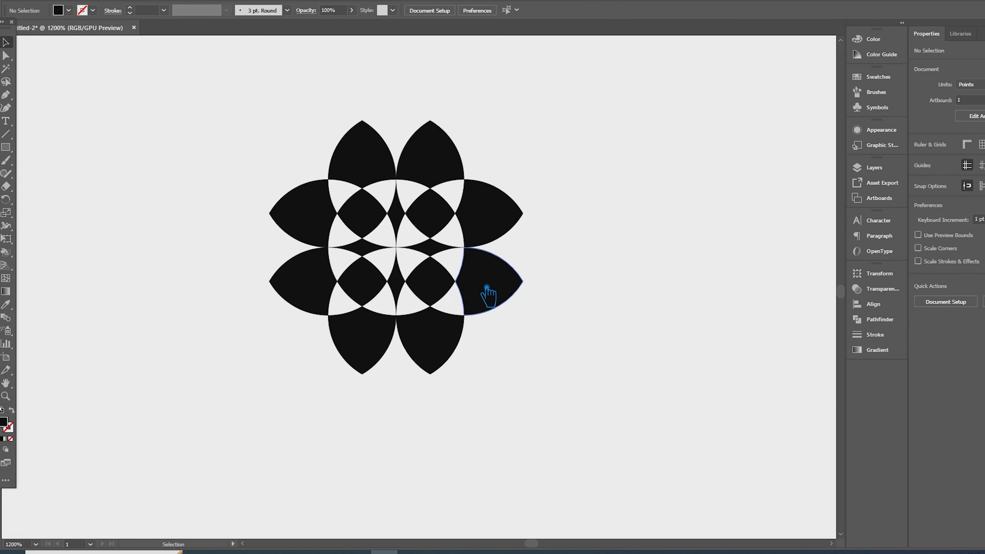
click(510, 302)
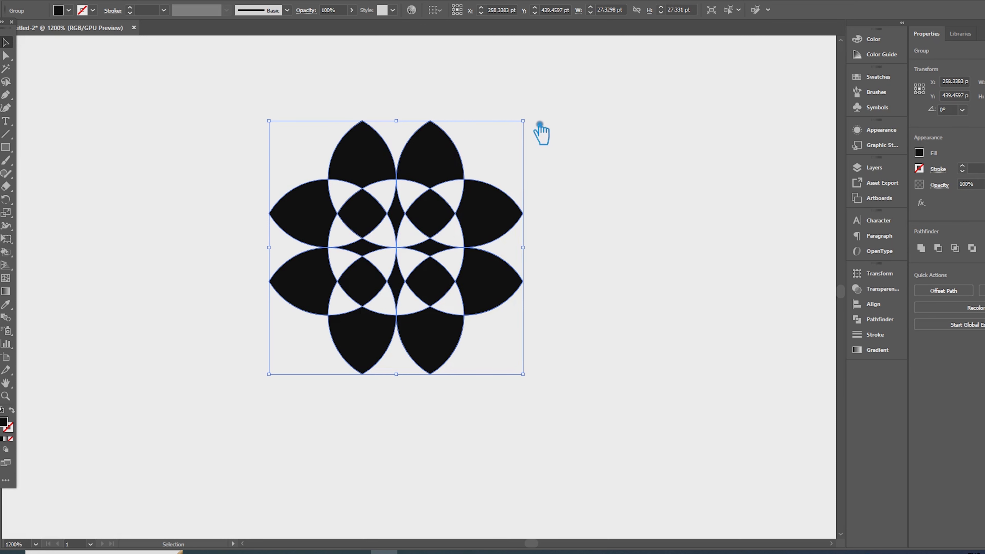
- Rotate the small black flower motif 45° clockwise and shift it slightly to the left on the artboard
drag(594, 190, 601, 228)
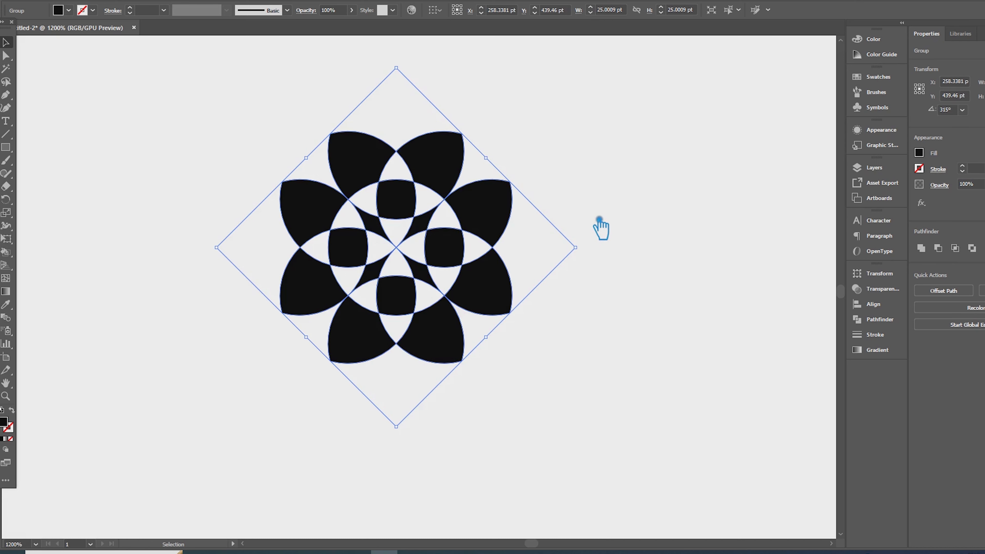
click(633, 225)
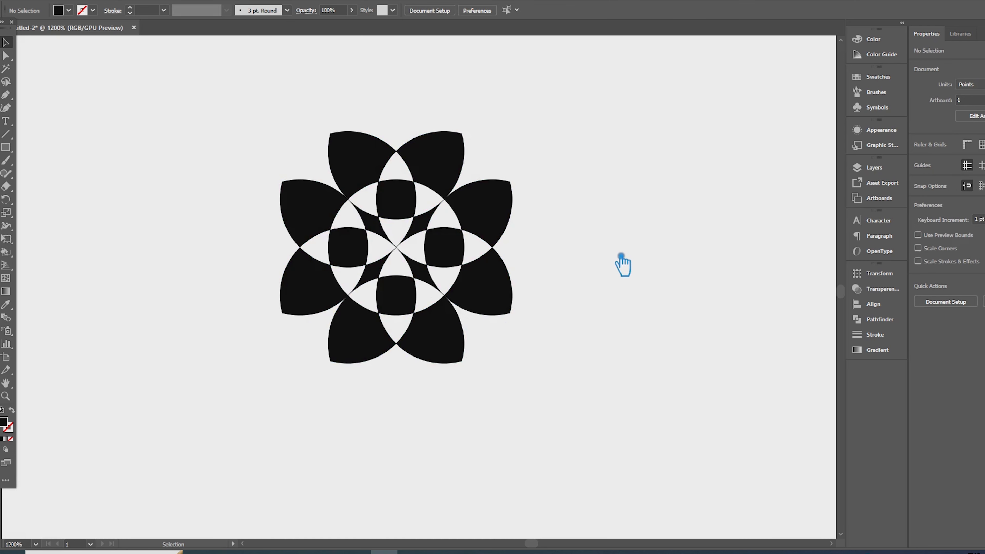
scroll(617, 260, down, 2)
drag(550, 275, 472, 285)
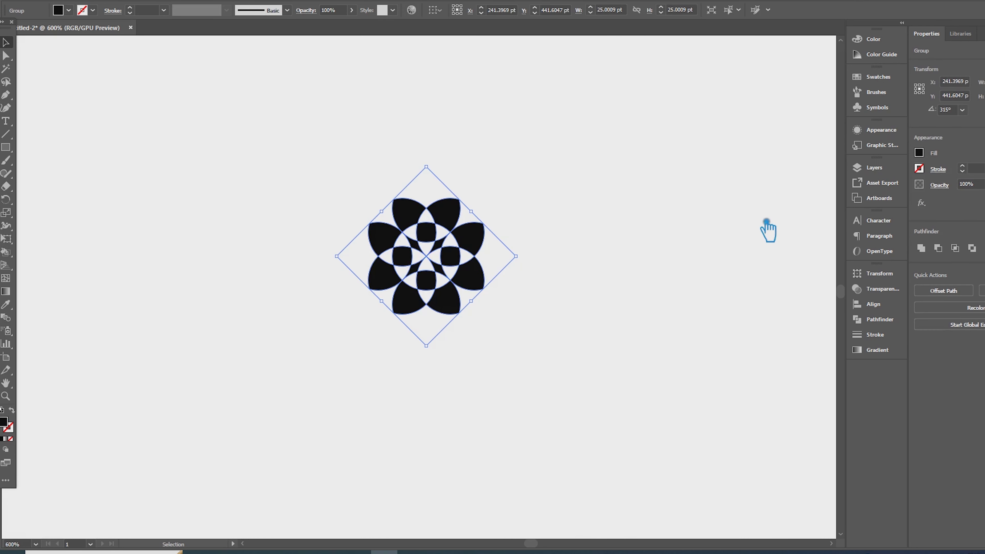
- Change the flower motif's fill from black to a dark muted purple with a hue of about 282°
double_click(9, 431)
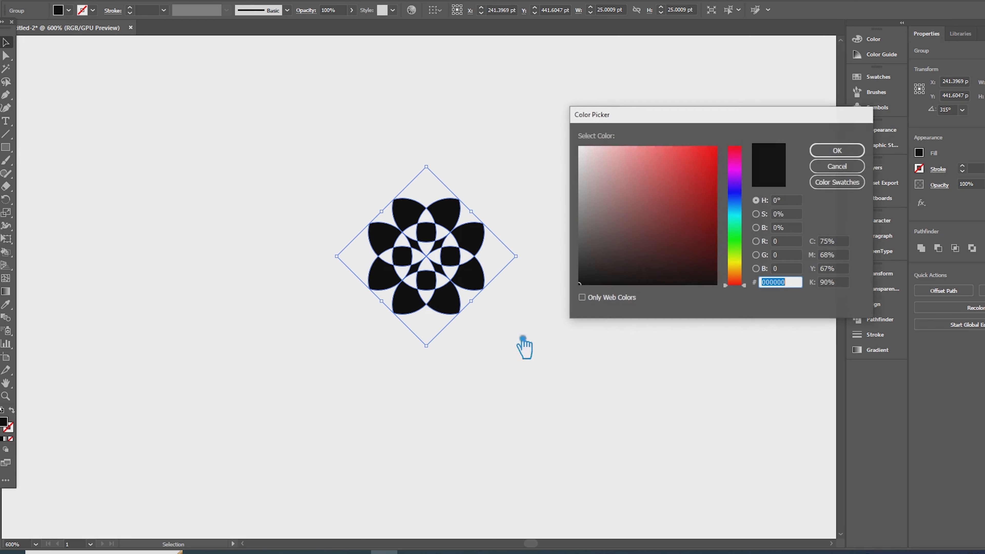
drag(750, 222, 748, 182)
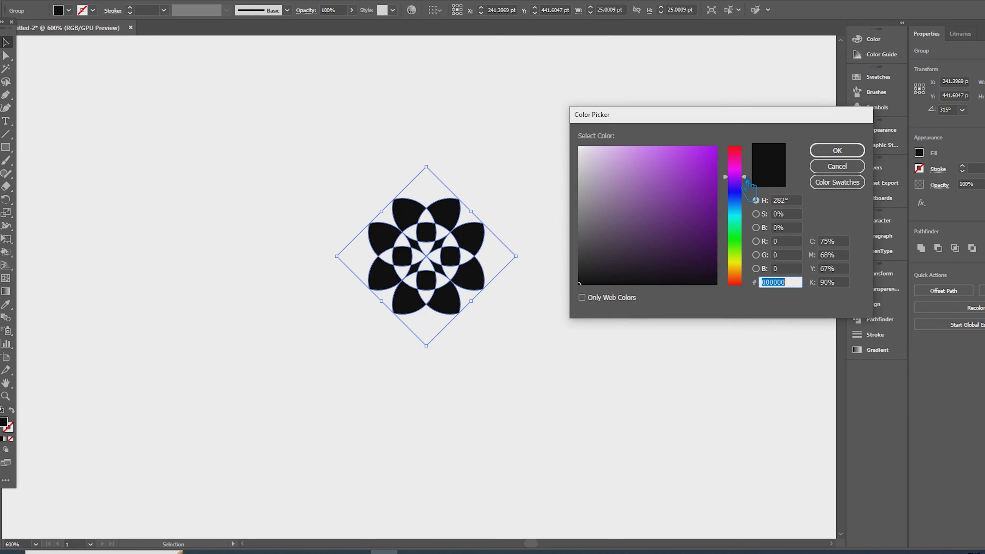
drag(666, 225, 628, 170)
drag(629, 225, 636, 259)
key(Return)
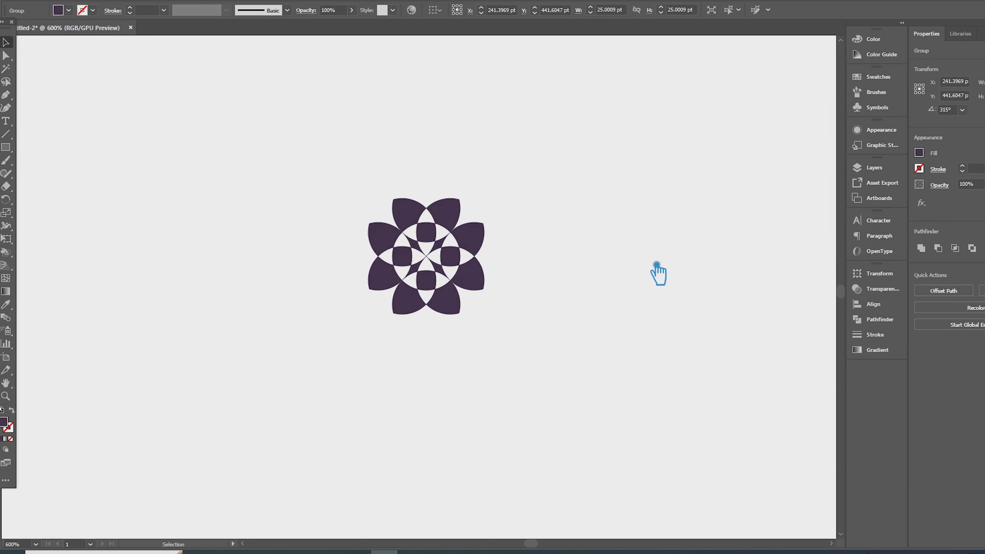
click(658, 274)
- Add the purple flower motif to the document's swatches as a pattern
click(876, 92)
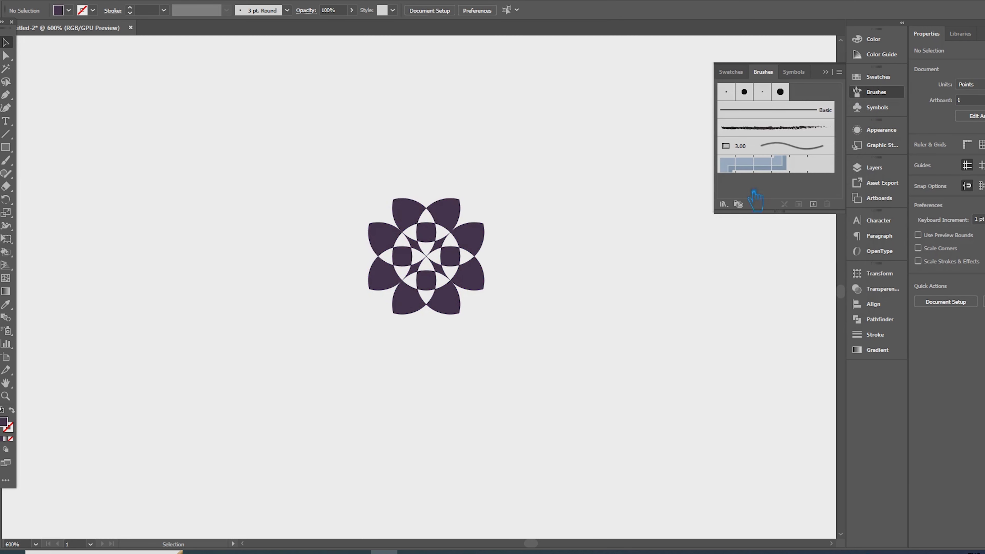
click(731, 72)
mouse_move(450, 246)
mouse_down()
mouse_move(774, 169)
mouse_move(785, 140)
mouse_up()
click(521, 351)
- Move the purple flower motif off the artboard to the empty area on its left
key(ctrl+1)
drag(488, 329, 193, 379)
click(488, 359)
- Draw a square about 268 pt wide on the artboard and fill it with the new purple flower pattern swatch
scroll(547, 312, up, 2)
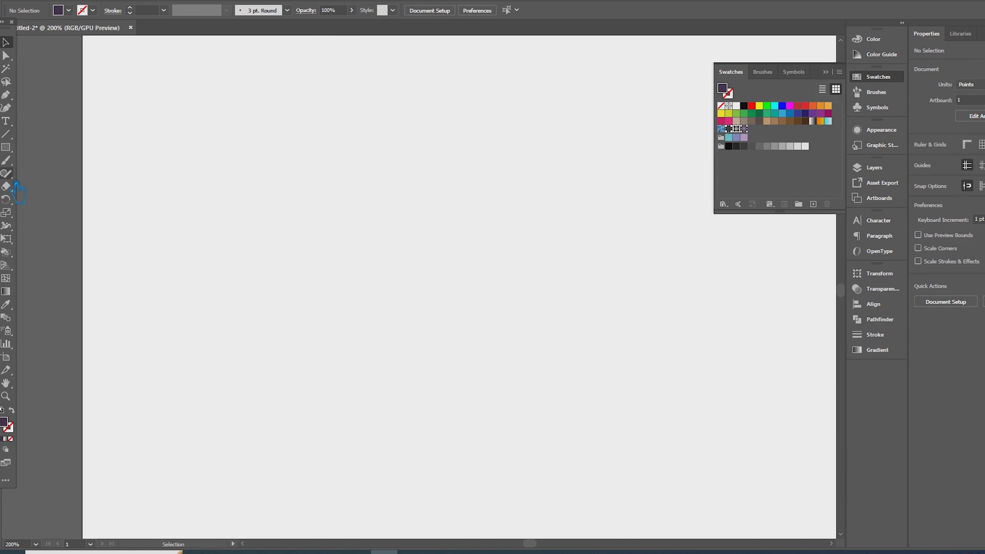
key(m)
drag(101, 93, 516, 506)
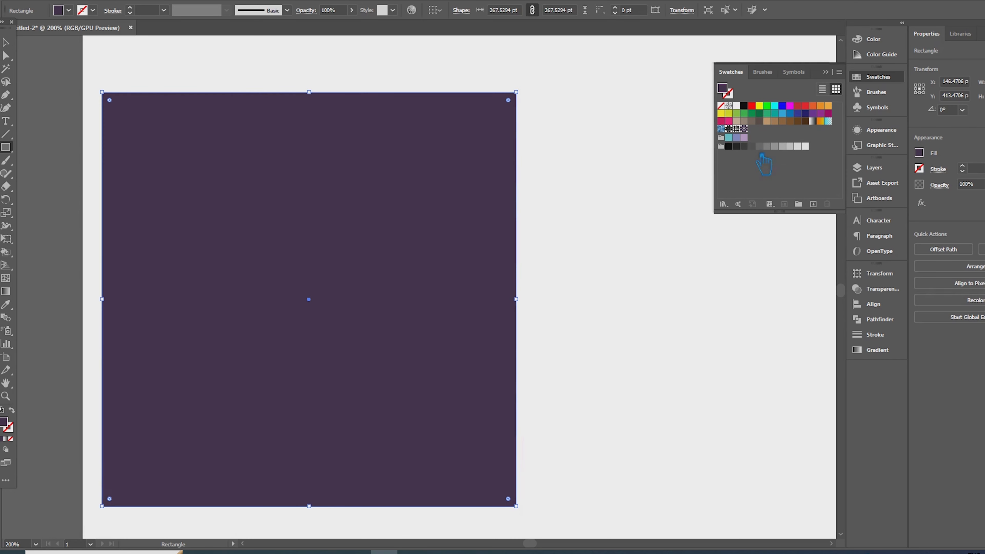
click(756, 132)
key(v)
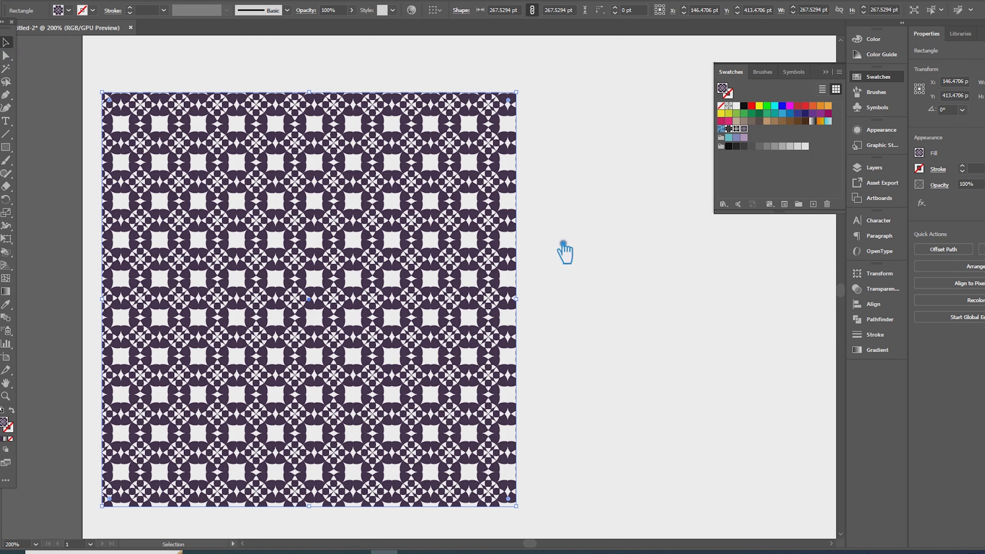
click(585, 289)
- Resize the purple patterned square and move it off the artboard to the area below
drag(458, 330, 579, 315)
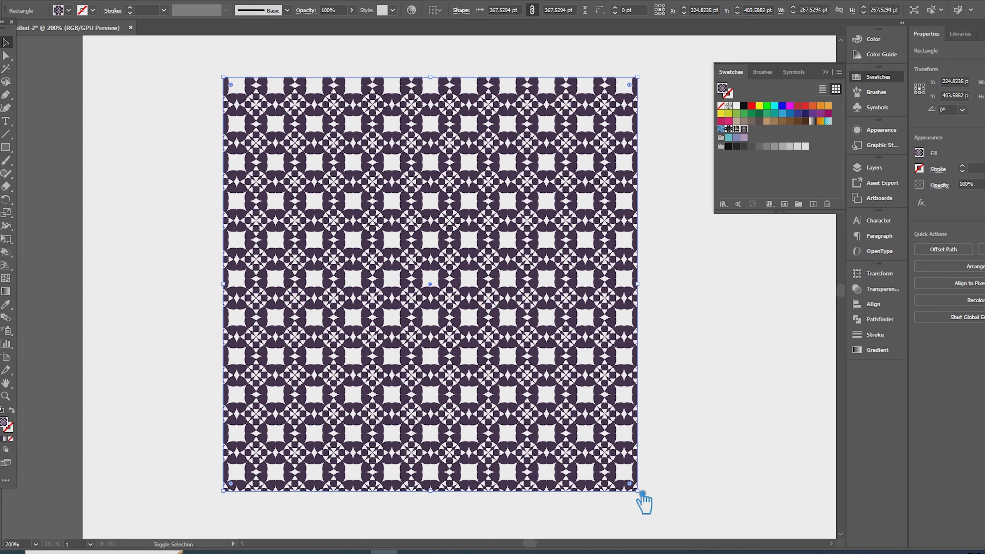
drag(649, 496, 517, 396)
drag(509, 361, 634, 502)
scroll(693, 407, down, 2)
drag(692, 408, 418, 233)
drag(282, 198, 552, 486)
click(451, 309)
click(304, 218)
key(Delete)
drag(322, 347, 436, 465)
drag(467, 502, 433, 238)
key(ctrl+equal)
key(ctrl+equal)
key(ctrl+equal)
key(ctrl+equal)
key(ctrl+equal)
key(ctrl+equal)
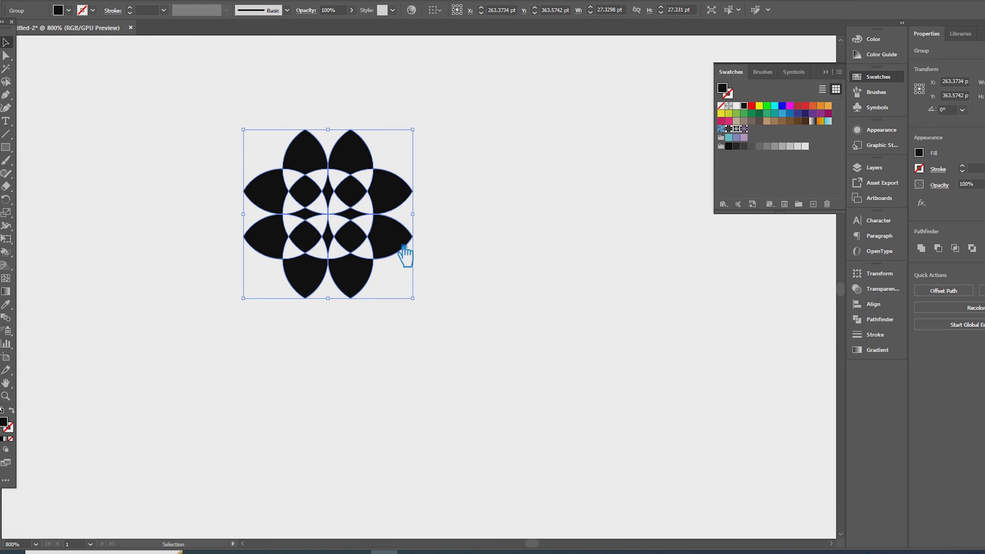
click(484, 279)
click(413, 242)
key(ctrl+1)
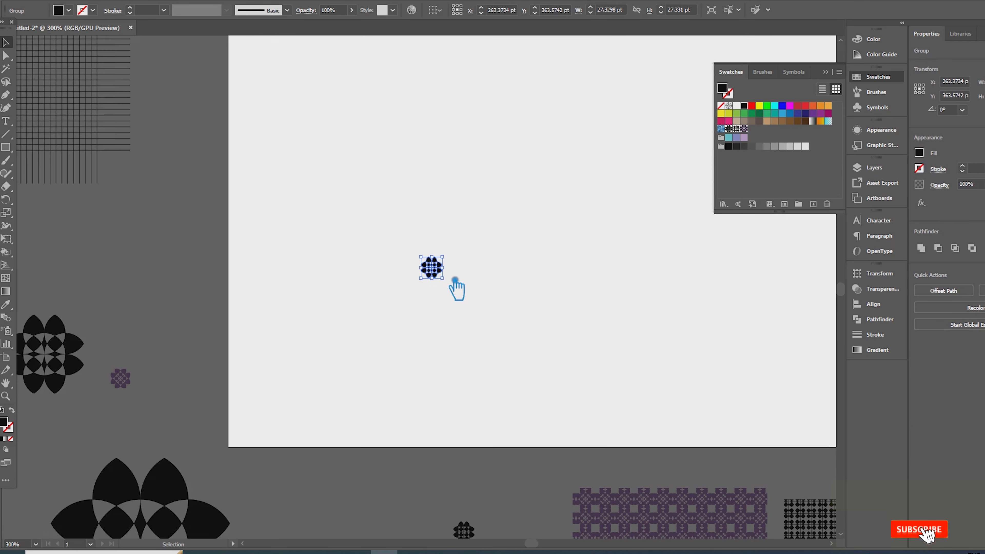
drag(443, 275, 389, 512)
- Place a copy of the purple flower motif from beside the artboard onto it and select the copy
drag(120, 378, 504, 256)
scroll(504, 256, up, 5)
click(503, 235)
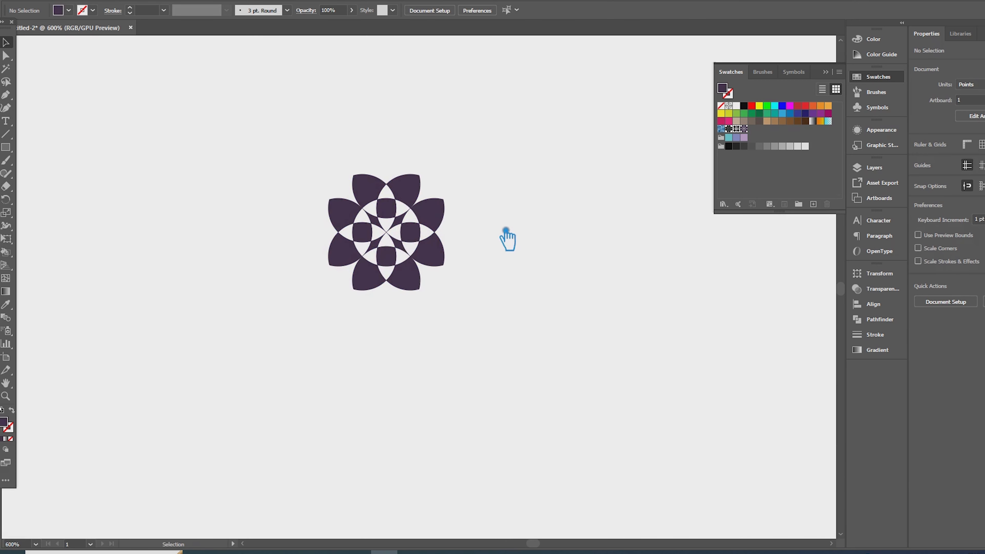
click(443, 222)
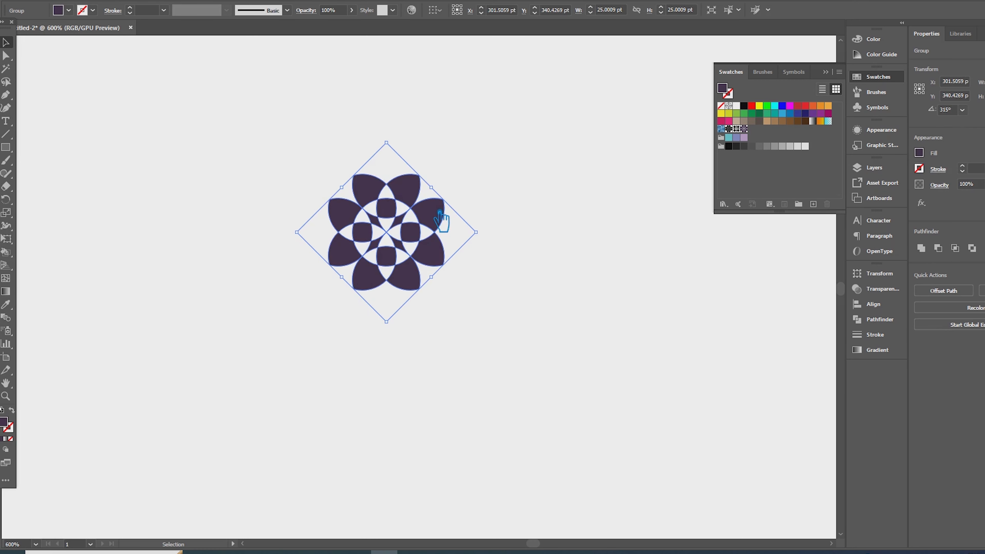
- Recolor the copied flower motif's fill to the brown 6B5B4C
double_click(7, 427)
click(739, 216)
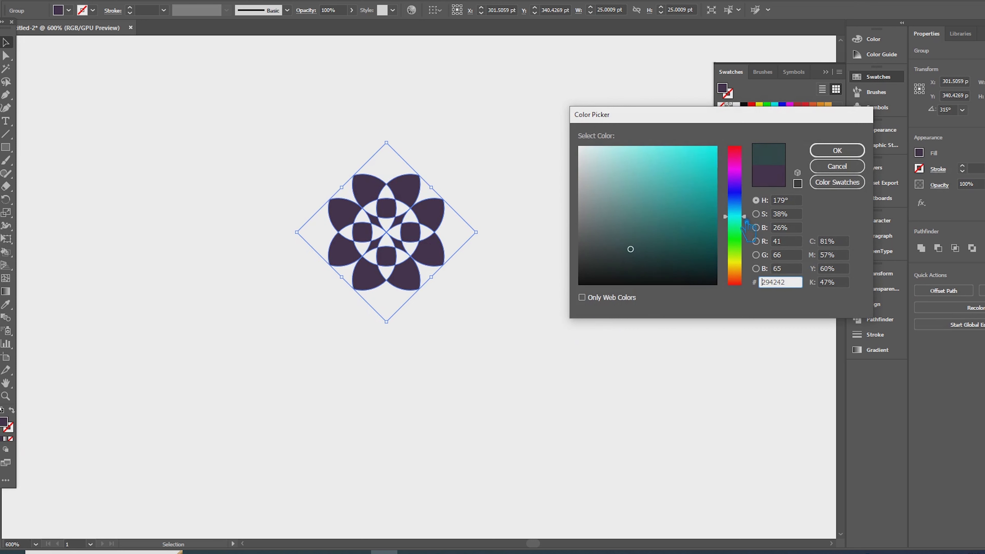
drag(750, 233, 749, 275)
click(640, 233)
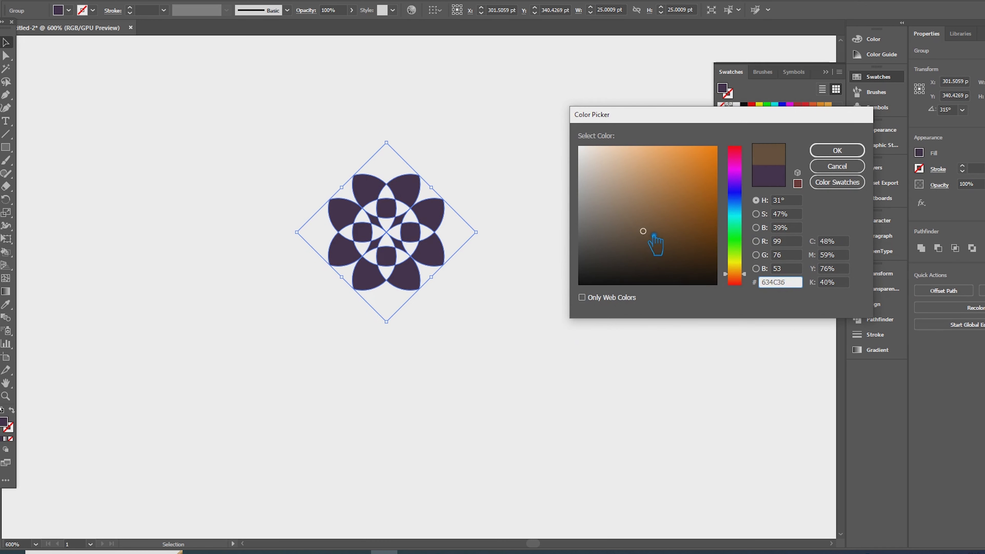
drag(653, 229, 629, 231)
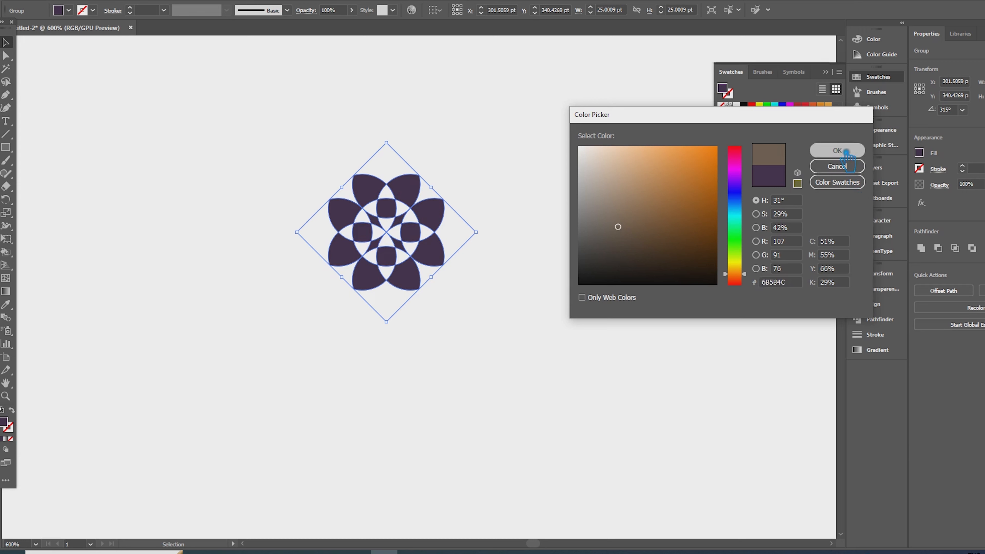
click(837, 150)
click(574, 252)
- Ungroup the brown flower motif and delete its eight outer petals, keeping only the central shapes
click(423, 251)
right_click(446, 256)
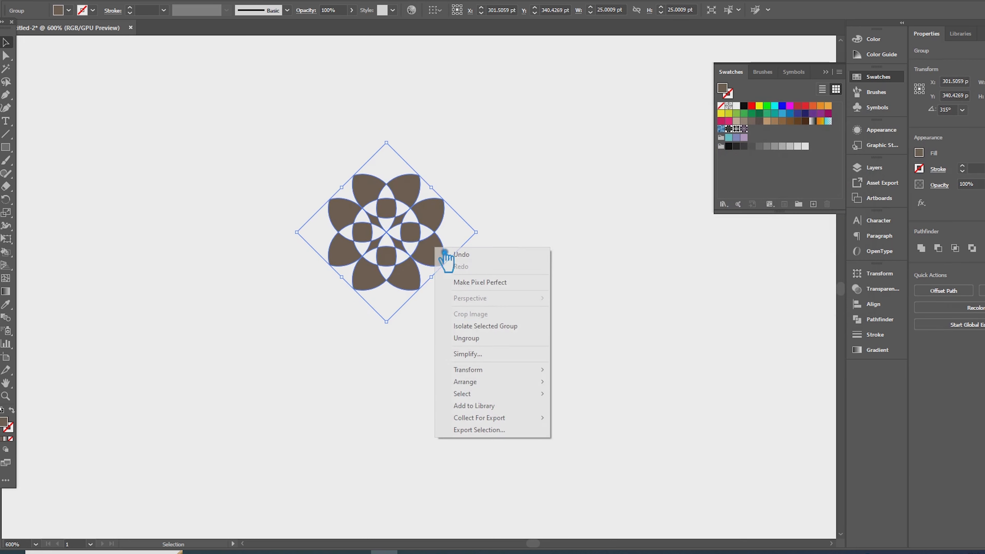
click(488, 337)
click(472, 293)
click(442, 242)
shift+click(431, 211)
shift+click(406, 190)
shift+click(368, 192)
shift+click(343, 215)
shift+click(343, 252)
shift+click(424, 286)
key(Delete)
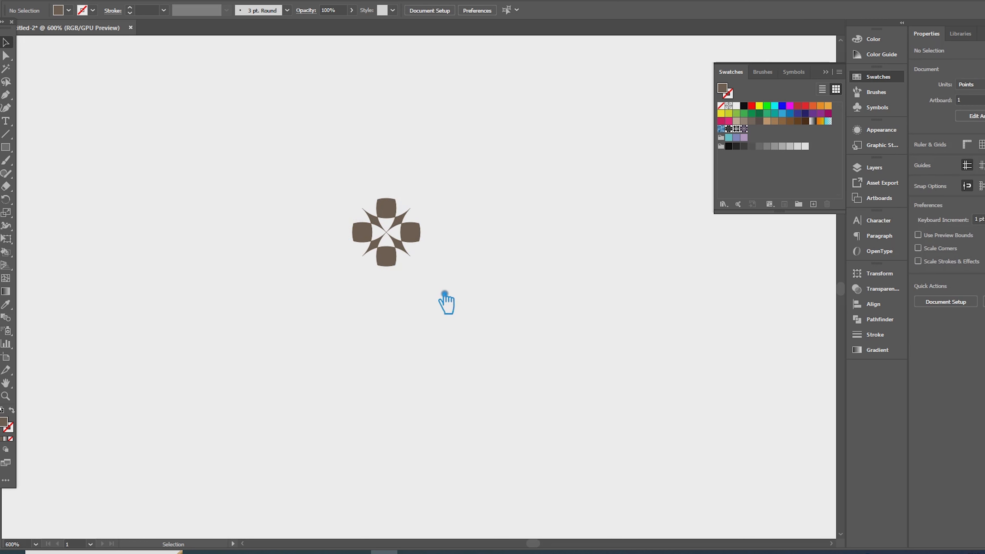
- Add the brown central shapes to the swatches as a pattern and delete the shapes from the artboard
drag(313, 185, 784, 161)
click(504, 254)
click(399, 243)
drag(506, 308, 331, 183)
key(Delete)
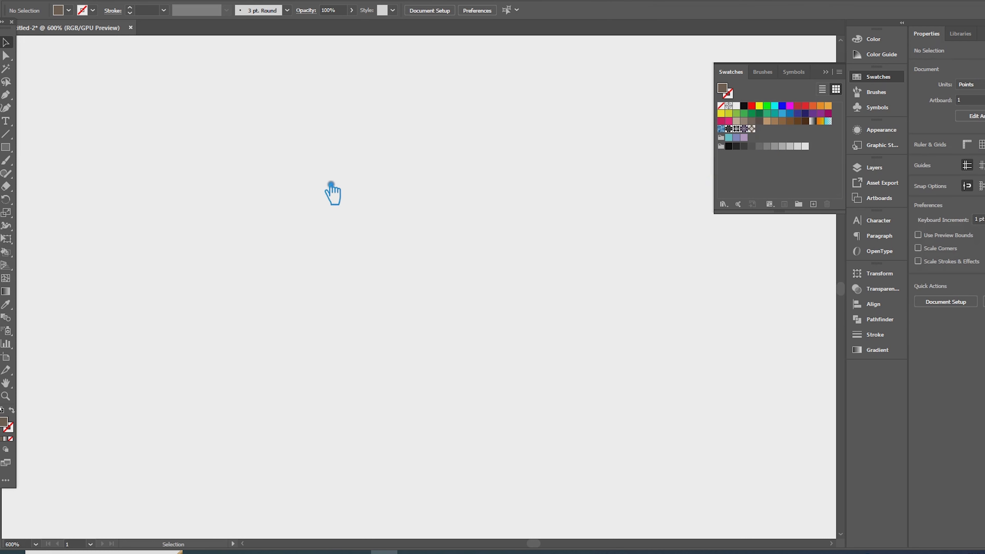
- Draw a square about 352 pt wide on the artboard and fill it with the new brown pattern swatch
key(ctrl+minus)
drag(383, 173, 404, 328)
key(ctrl+minus)
key(ctrl+plus)
click(6, 147)
drag(75, 99, 484, 508)
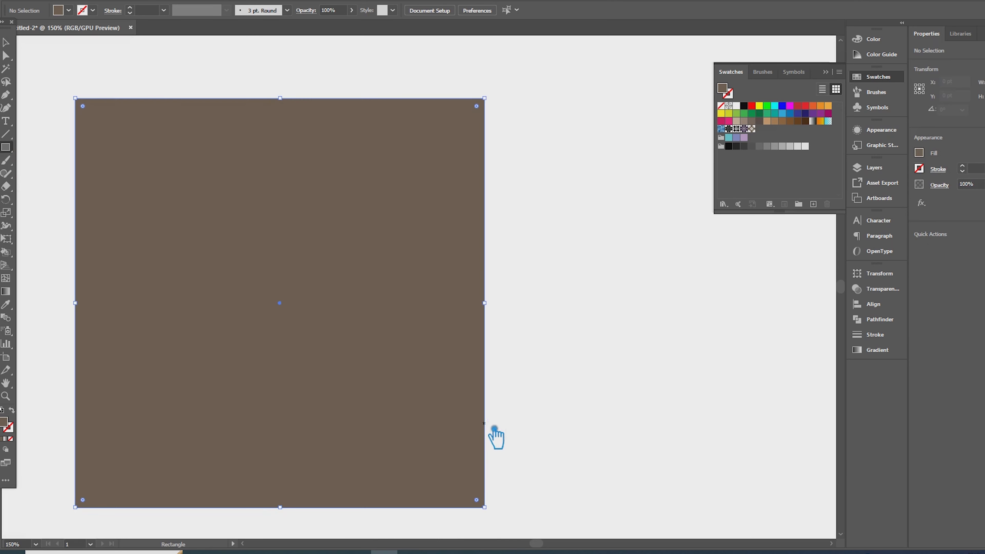
click(752, 129)
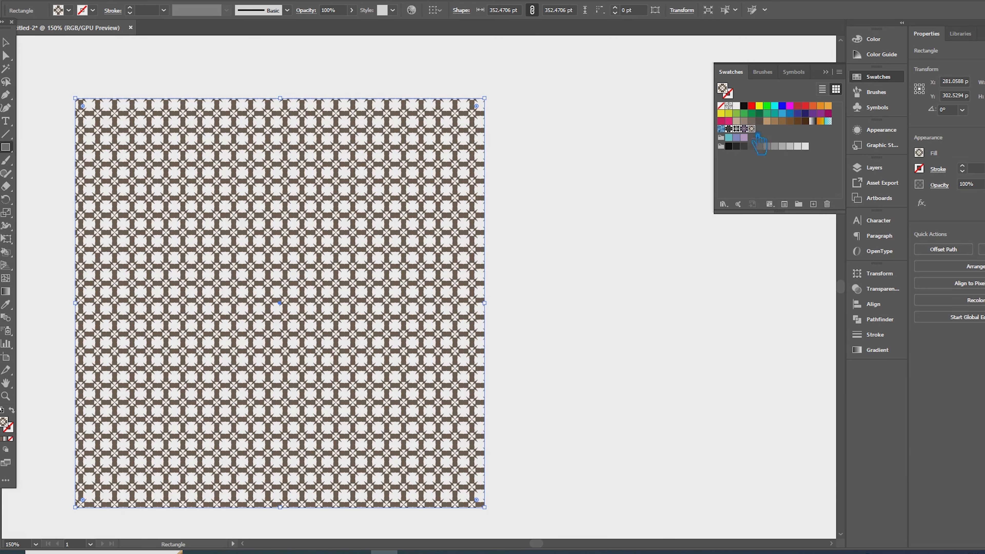
- Examine the repeating shapes of the brown pattern fill up close
key(ctrl+plus)
key(ctrl+plus)
key(ctrl+plus)
key(ctrl+plus)
key(ctrl+plus)
key(ctrl+plus)
scroll(372, 352, down, 6)
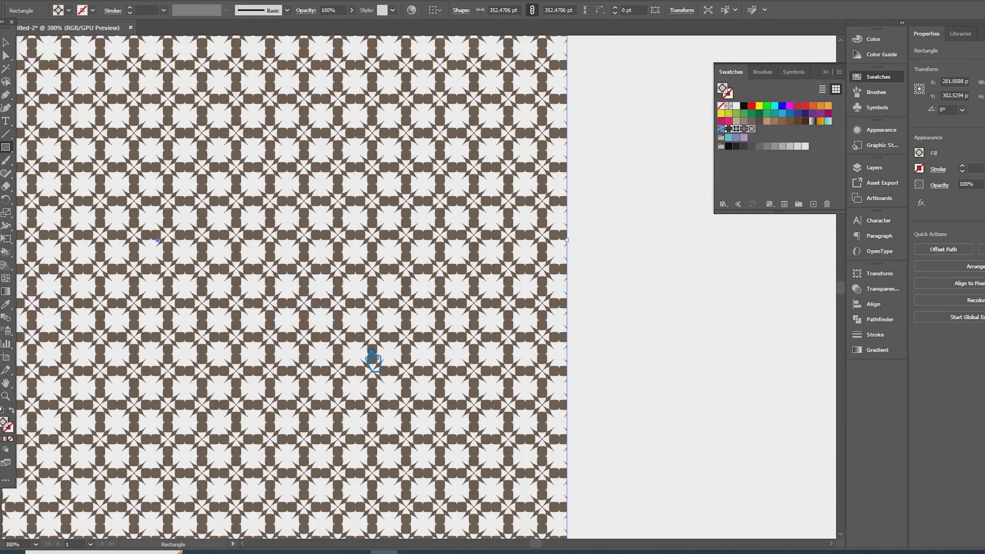
- Move the brown patterned square off the artboard to the area beyond its lower right corner
click(6, 43)
scroll(554, 292, down, 2)
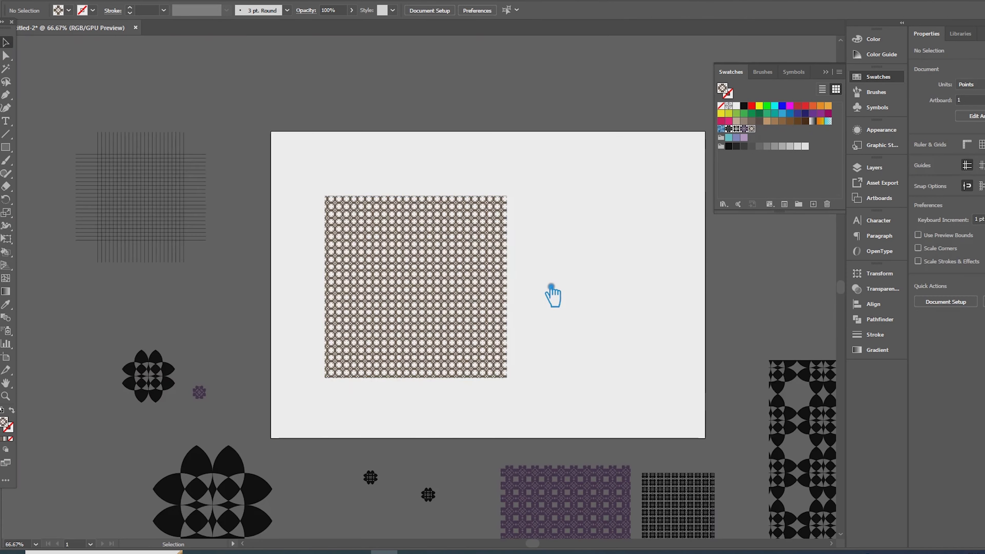
drag(646, 355, 488, 138)
drag(321, 128, 714, 512)
scroll(389, 109, up, 1)
drag(381, 103, 605, 316)
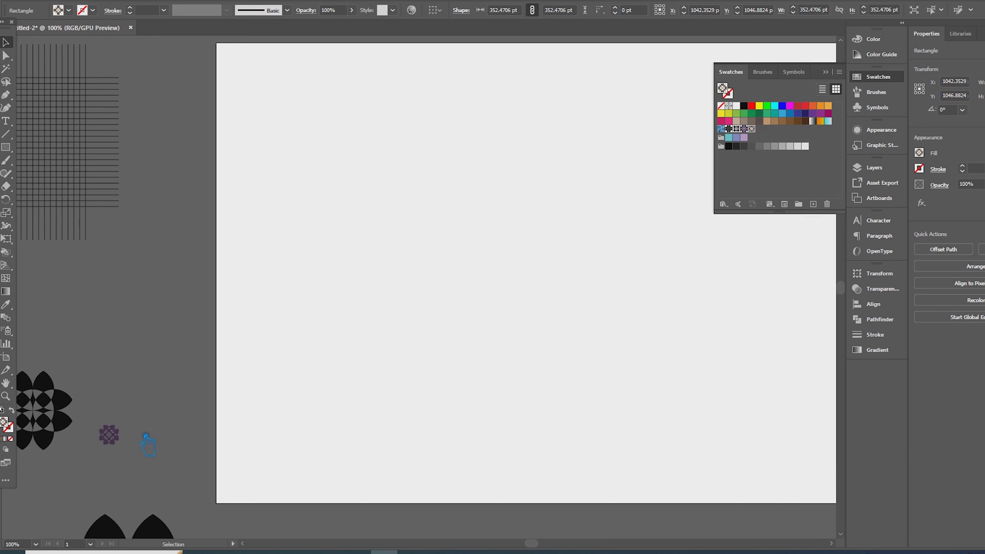
- Bring the purple flower motif from beside the artboard onto it and select it
drag(106, 434, 479, 293)
scroll(516, 285, up, 2)
scroll(516, 277, up, 1)
click(395, 323)
click(387, 287)
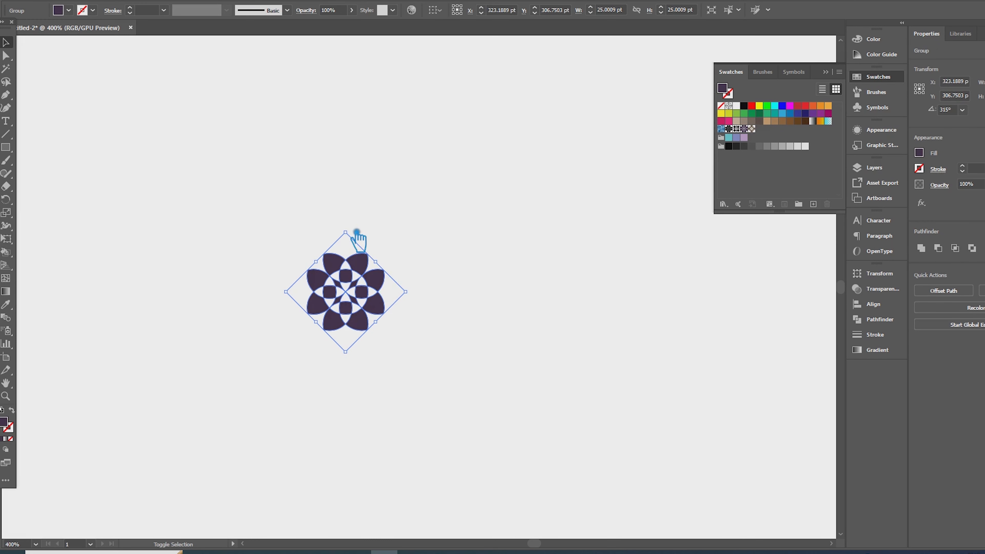
- Make a new pattern from the selected purple flower motif and acknowledge the notice about the added swatch
click(111, 2)
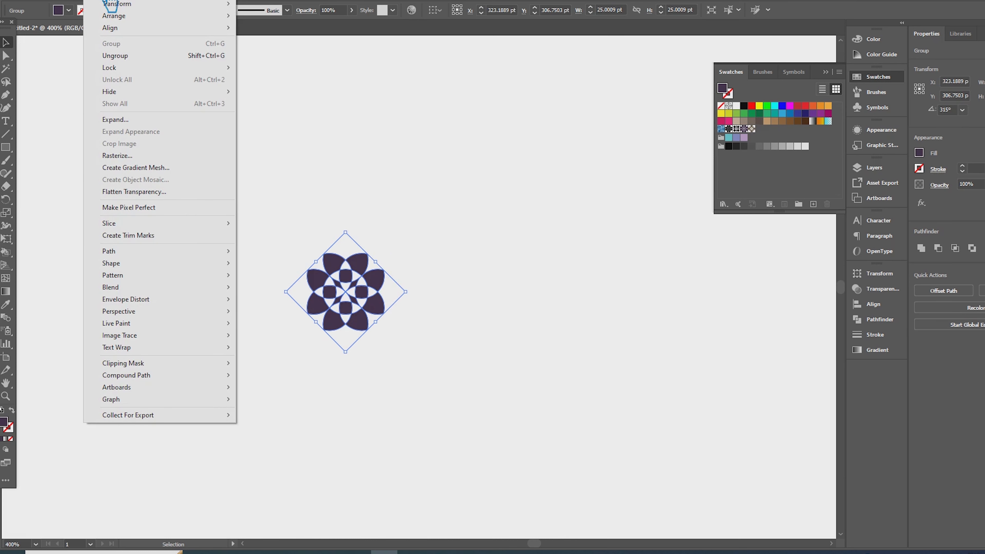
mouse_move(167, 276)
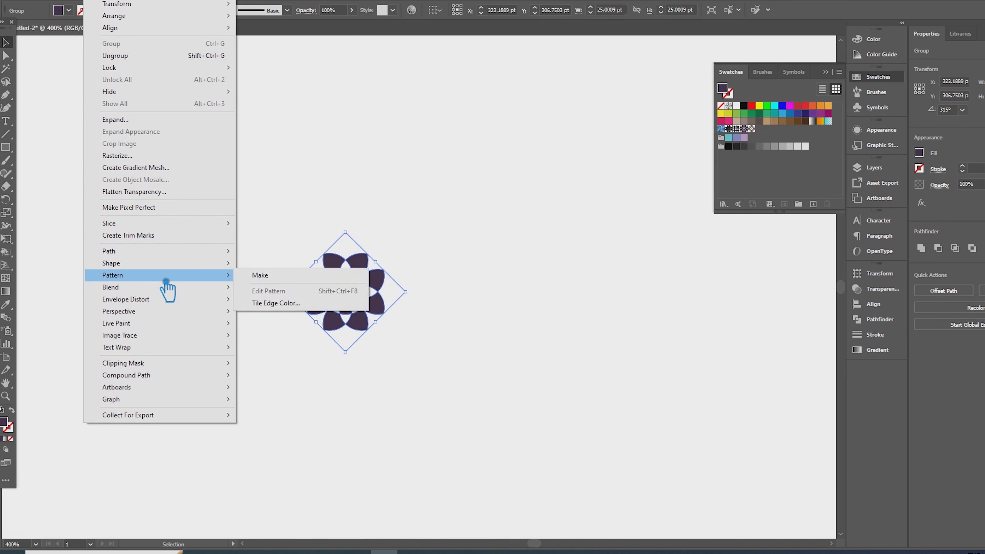
click(285, 280)
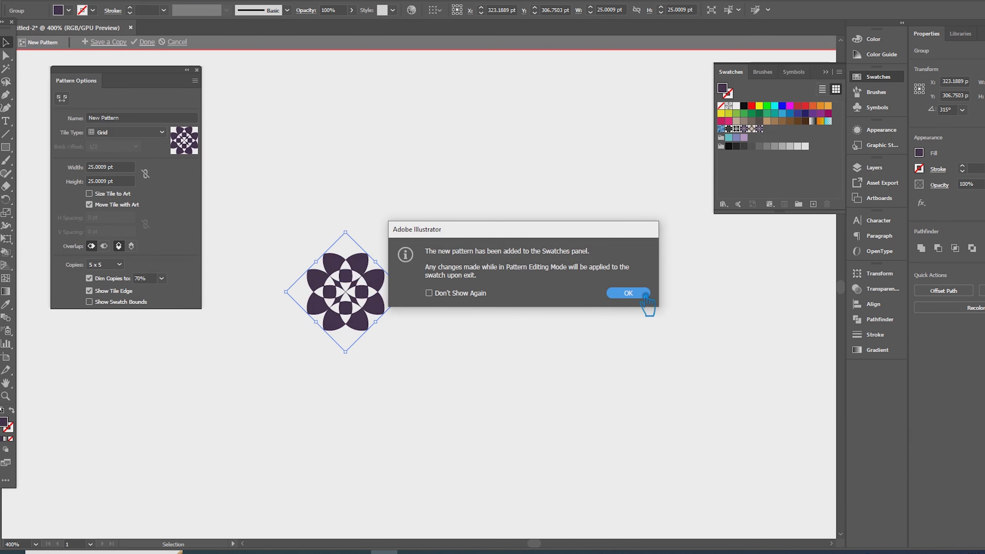
click(628, 293)
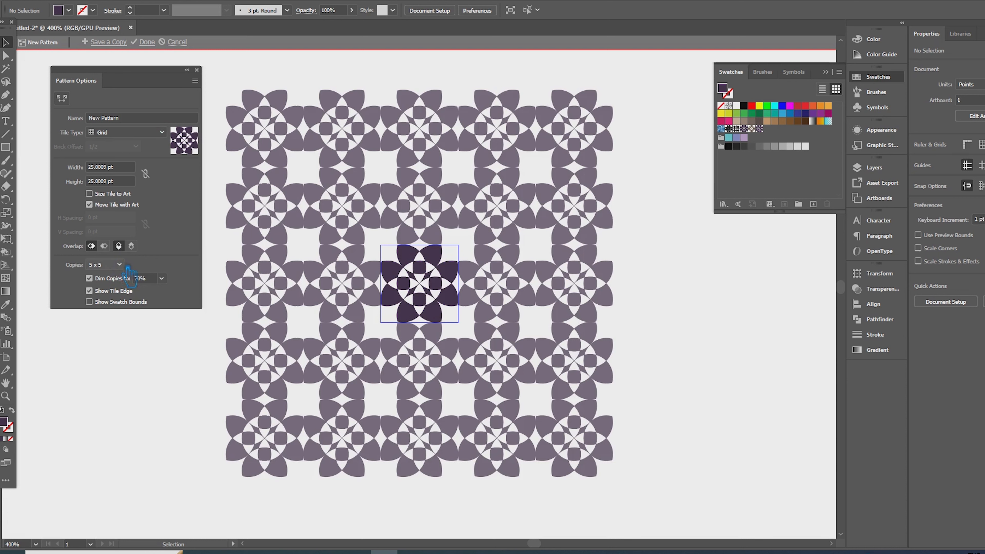
- Preview the new pattern with 9 x 9 and 3 x 1 copies, and set the copies to 7 x 3
click(115, 264)
click(113, 326)
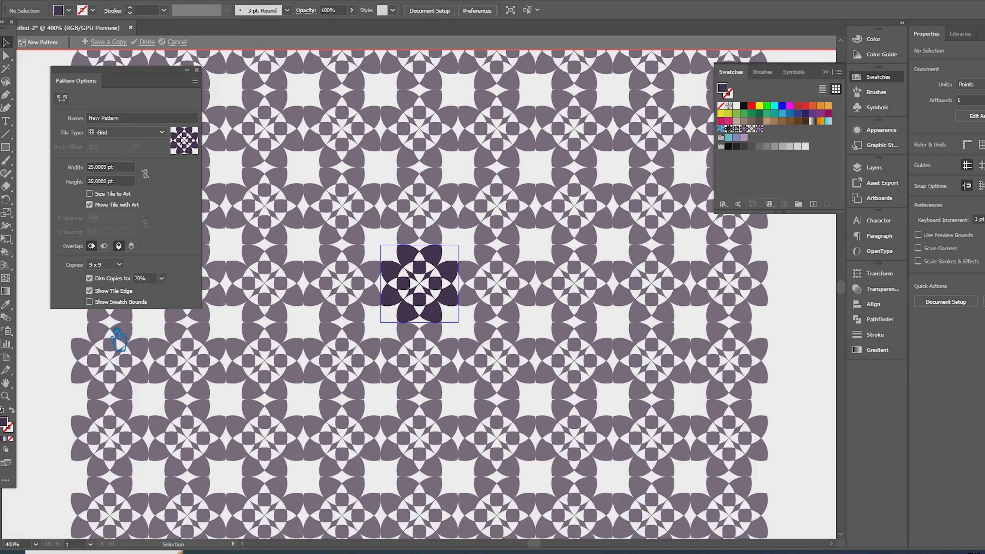
click(119, 264)
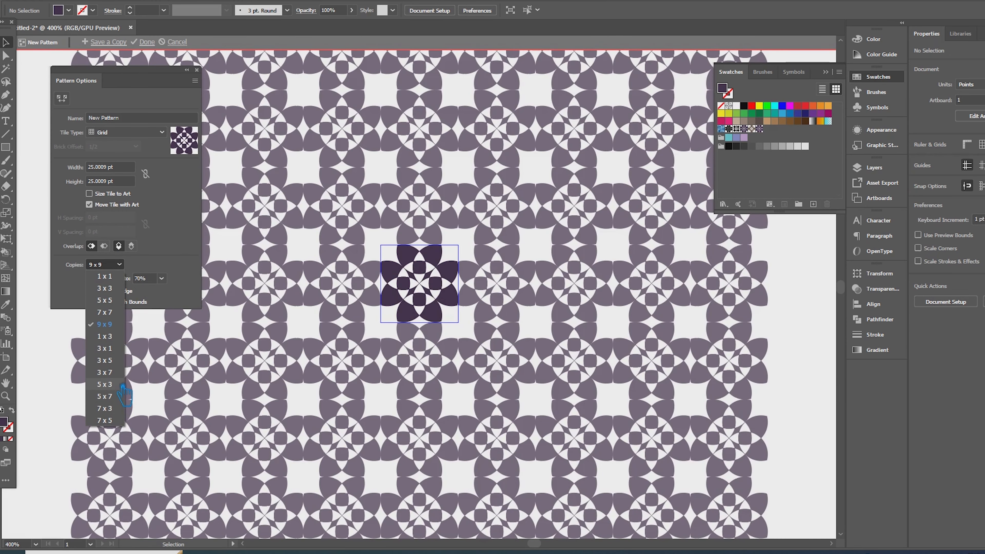
click(116, 349)
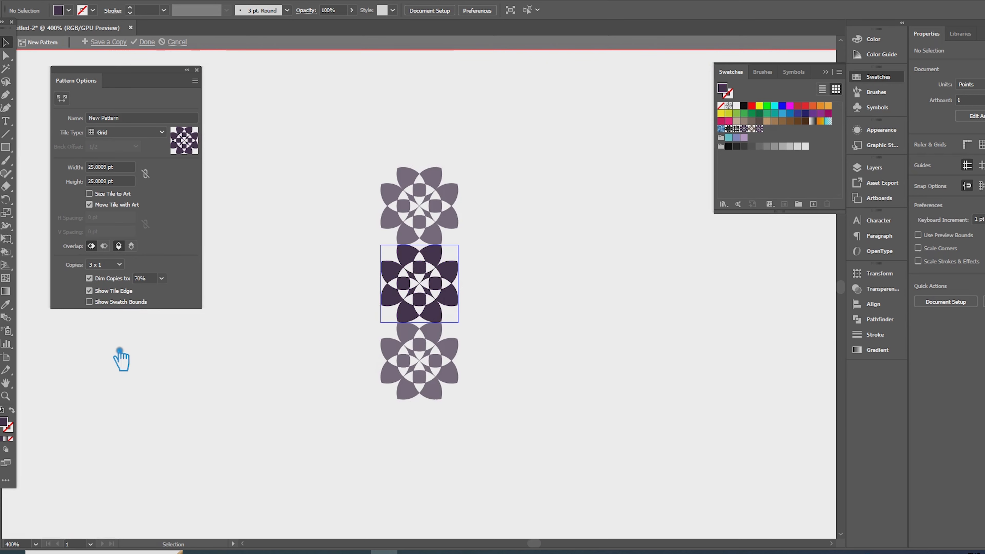
click(116, 265)
click(114, 408)
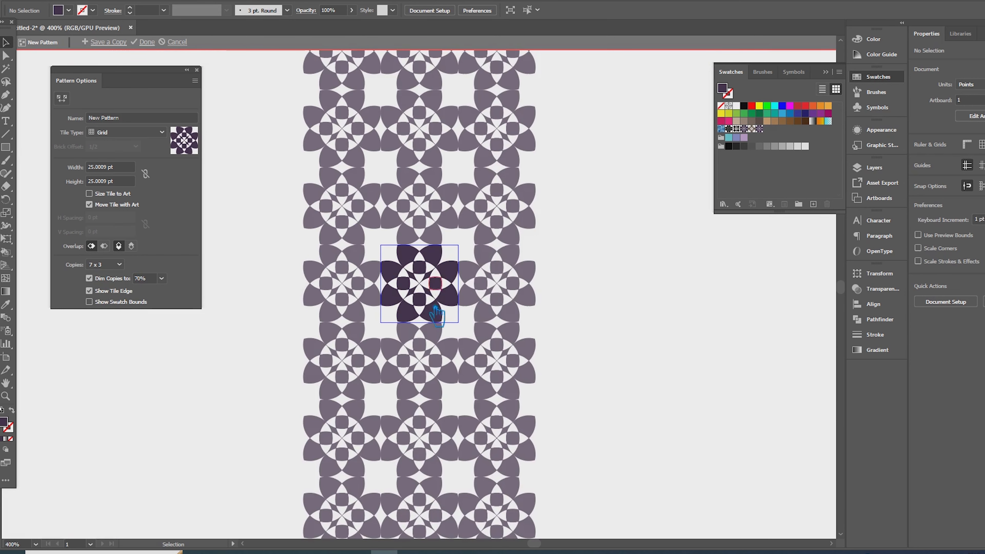
- Set the pattern preview to 9 x 9 copies and the copy dimming to 100%, briefly trying the other horizontal overlap
click(120, 265)
click(105, 324)
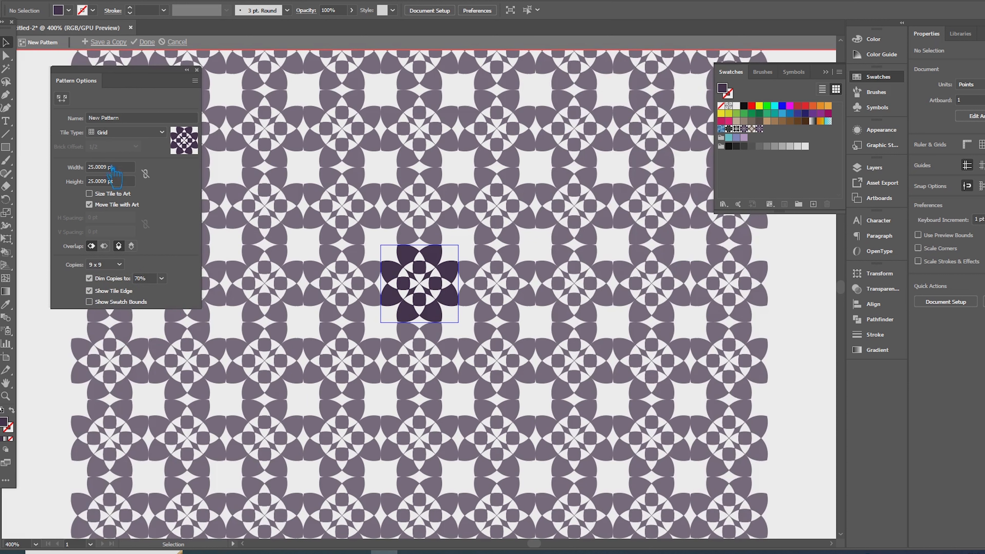
click(123, 170)
click(104, 246)
click(157, 283)
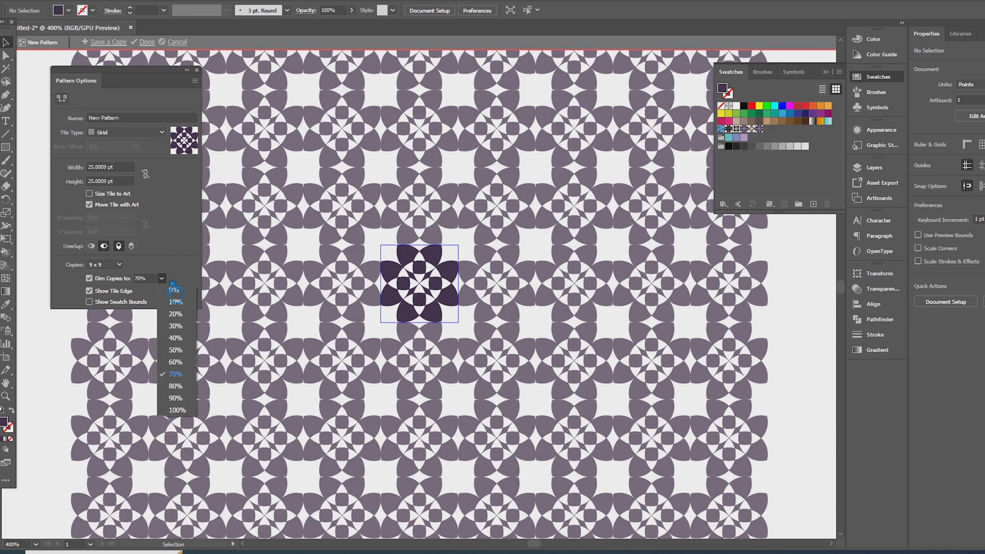
click(192, 411)
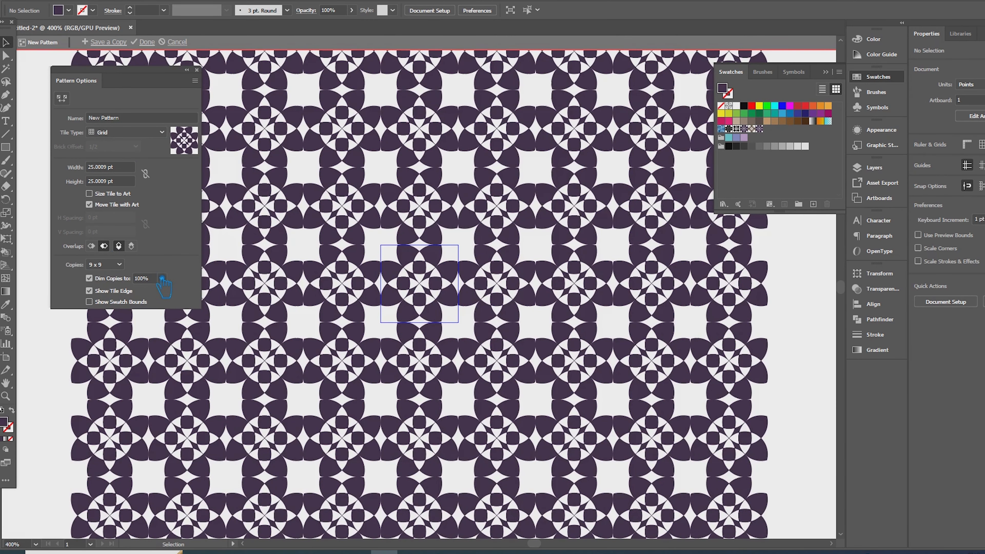
click(117, 253)
- Preview the purple flower pattern with the Brick by Row and Brick by Column tile types
click(111, 132)
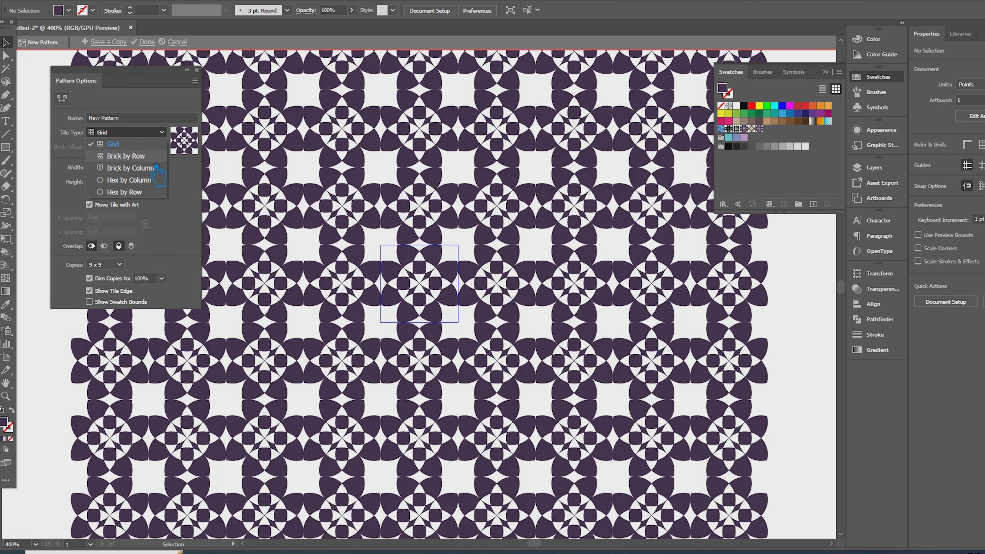
click(151, 158)
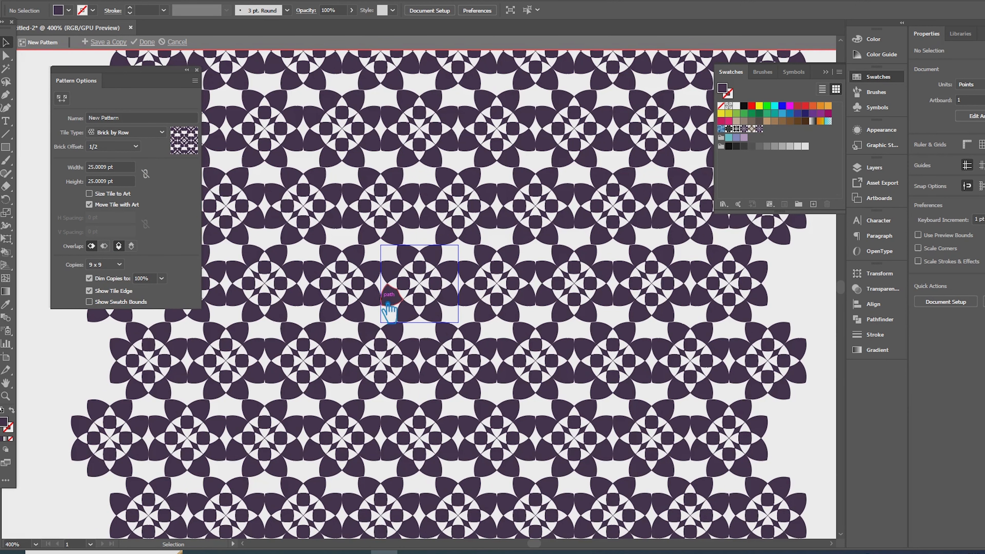
click(128, 133)
click(123, 168)
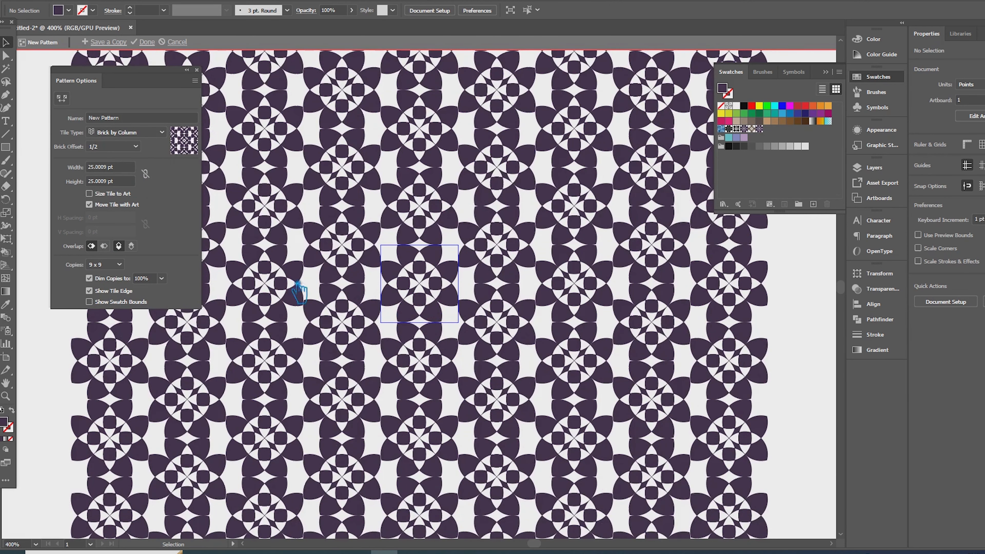
scroll(407, 331, down, 2)
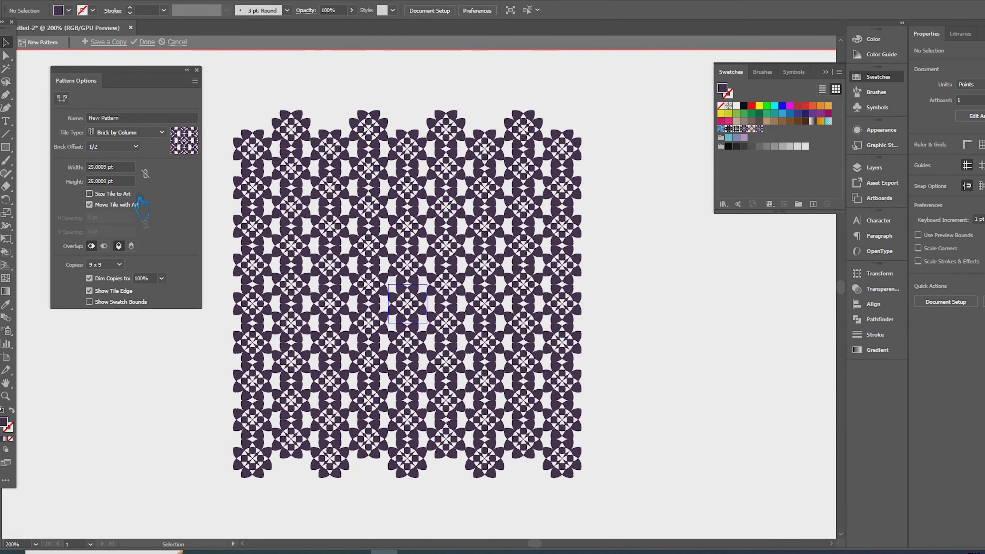
click(128, 132)
click(124, 155)
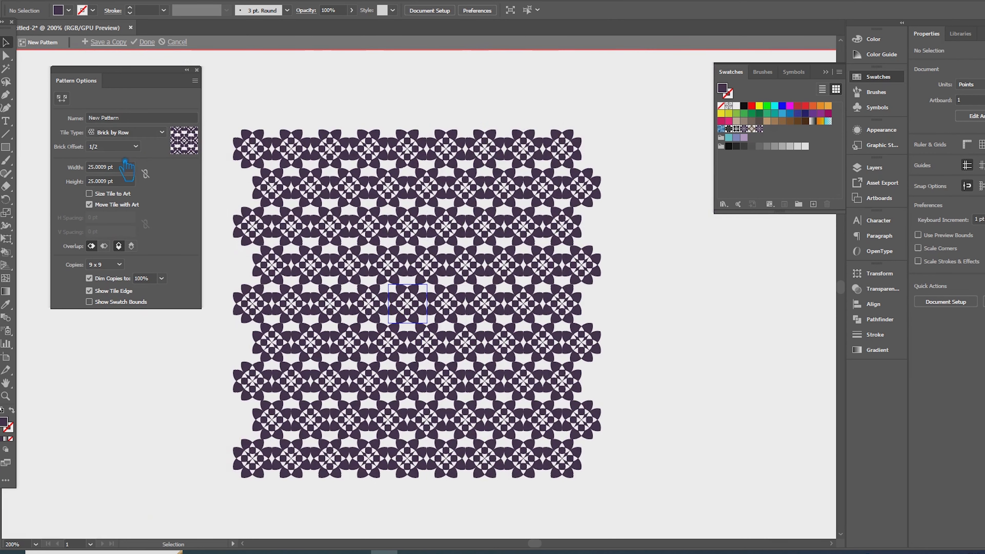
- Compare the Grid, Brick by Column and Hex by Column tile types on the flower pattern
click(123, 132)
click(116, 142)
click(118, 134)
click(120, 168)
click(117, 134)
click(122, 181)
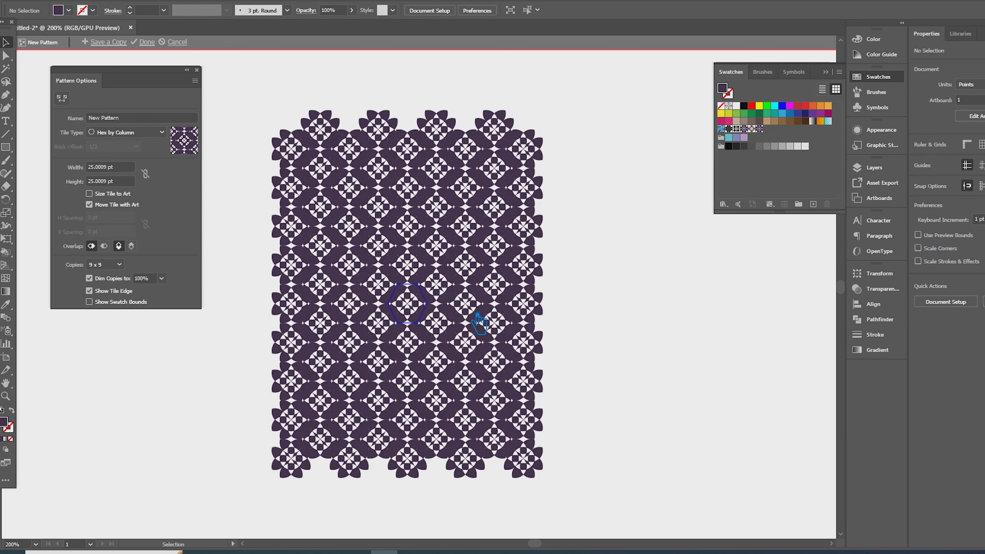
- Set the pattern's tile type to Hex by Row and inspect the resulting arrangement
click(121, 132)
click(120, 193)
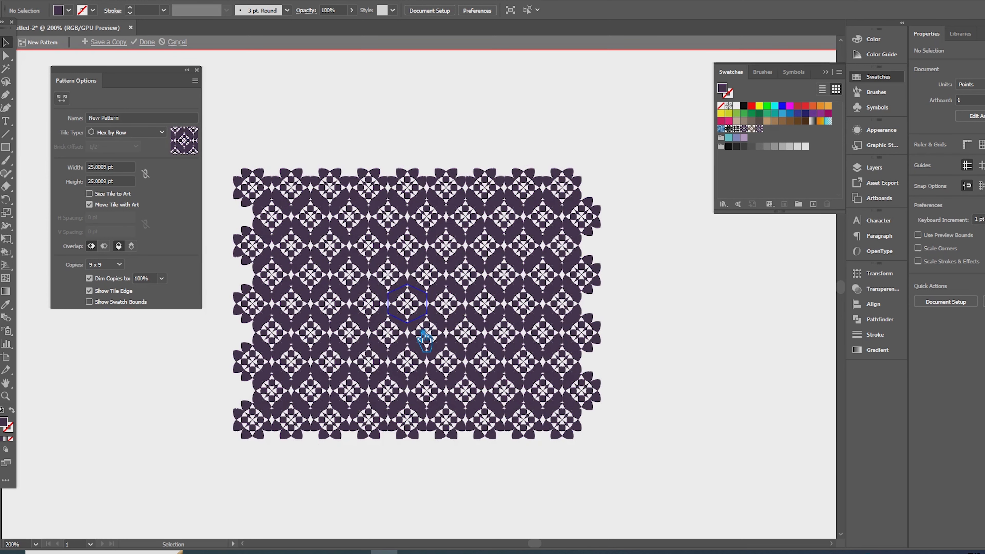
scroll(427, 349, up, 3)
scroll(422, 349, down, 2)
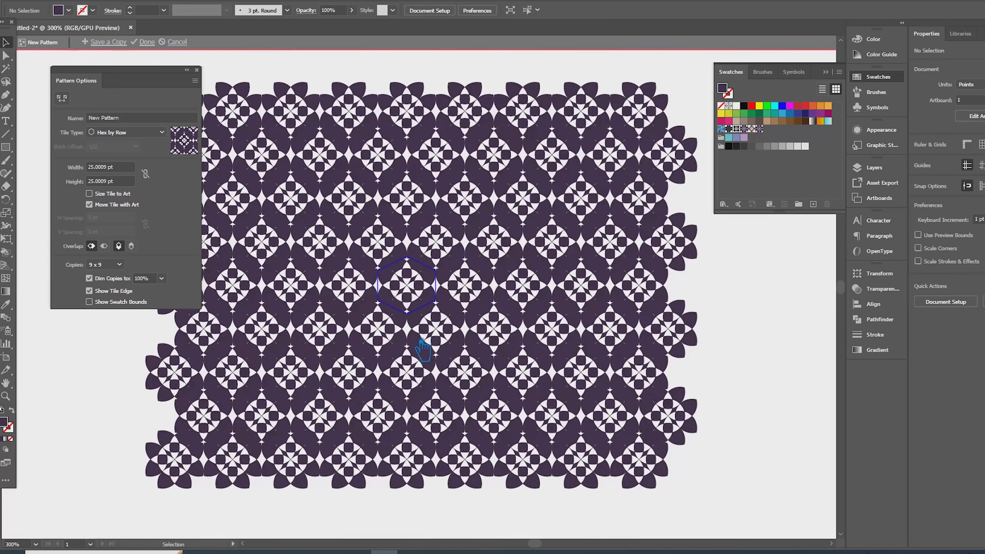
scroll(422, 342, down, 1)
scroll(421, 341, up, 1)
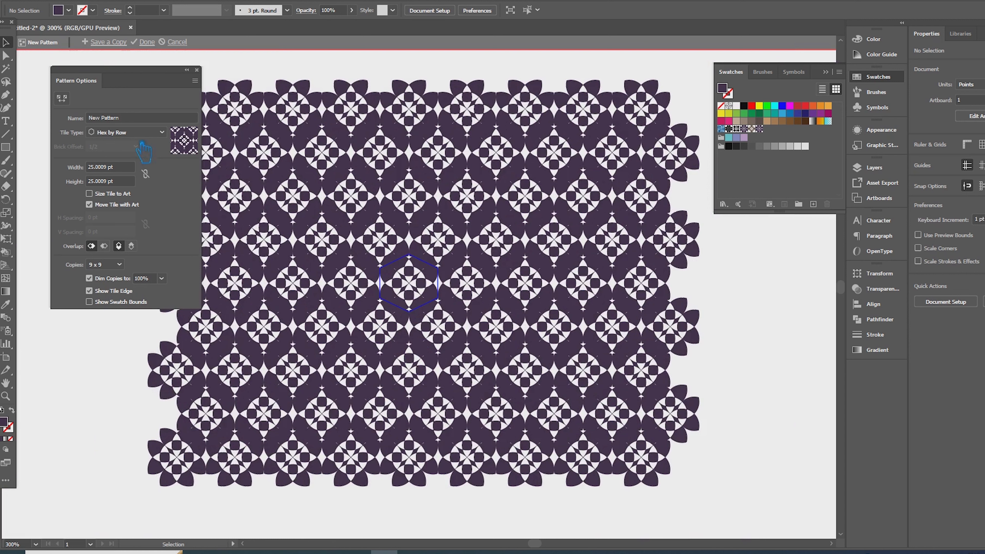
click(130, 135)
click(130, 136)
- Widen the pattern tile to 42 pt to spread the flowers horizontally
click(131, 174)
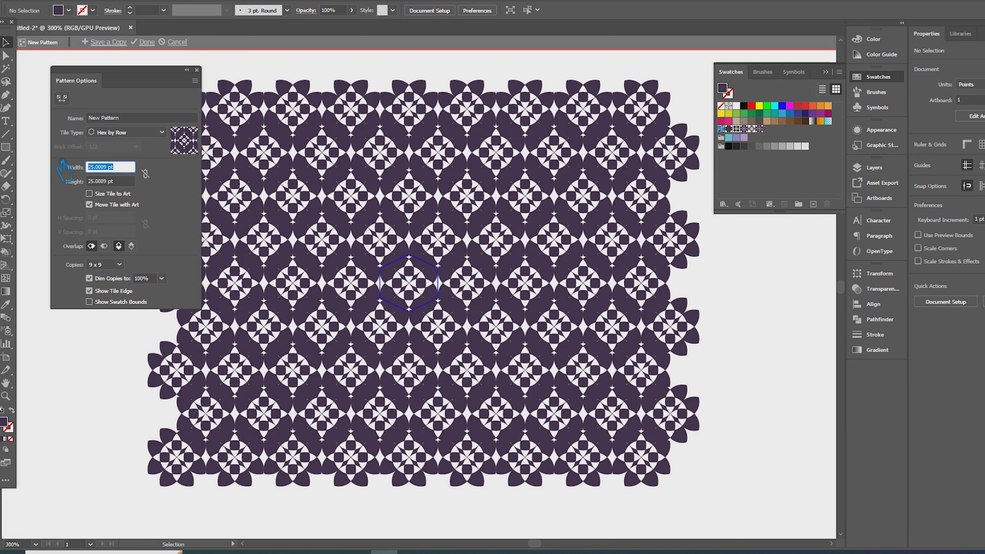
key(Up)
key(Up)
key(Up)
key(Up)
key(Up)
key(Up)
key(Up)
key(Up)
key(Up)
key(Up)
key(Up)
key(Up)
key(Up)
key(Up)
key(Up)
key(Up)
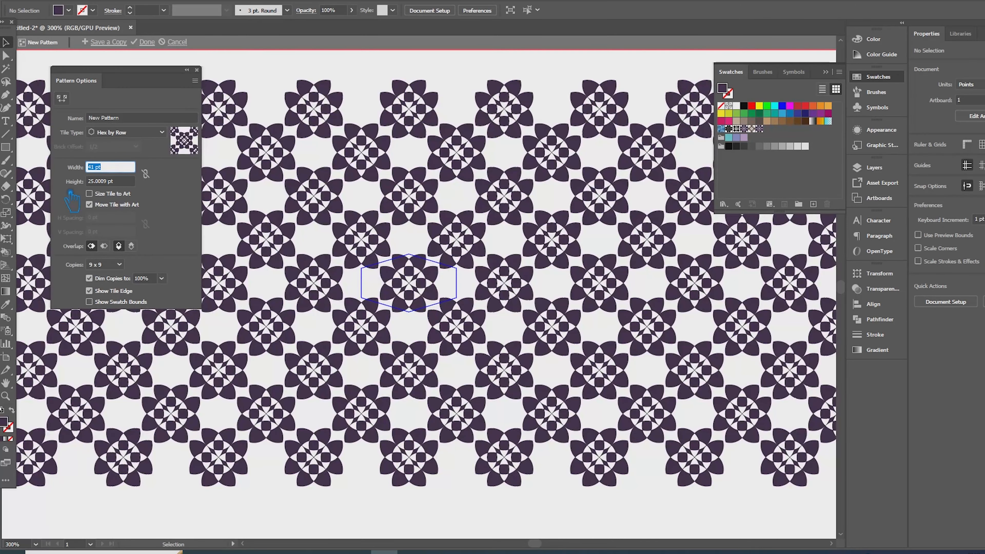
key(Down)
key(Down)
key(Down)
key(Down)
key(Up)
key(Up)
key(Up)
key(Up)
key(Up)
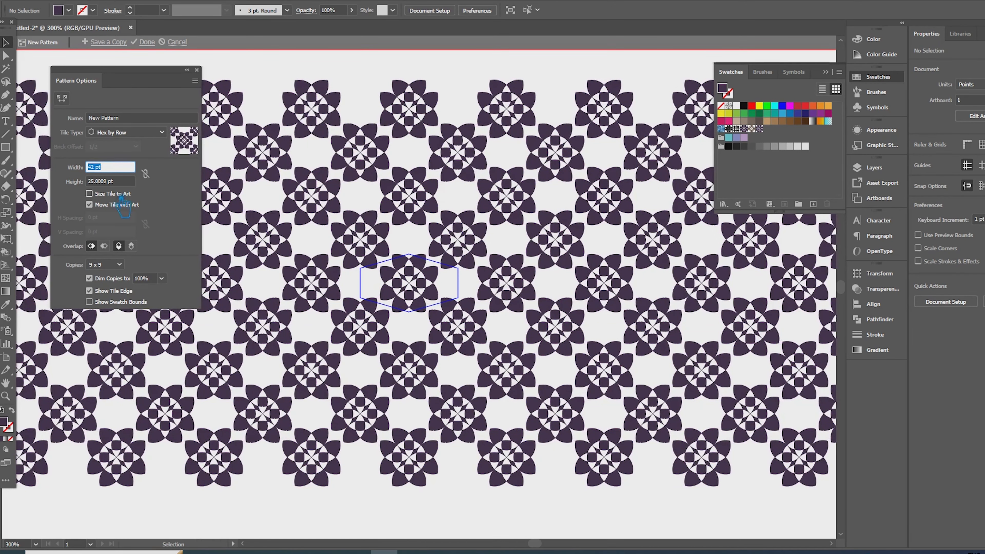
- Set the pattern tile's height to 26 pt and finish editing the pattern
click(132, 182)
key(Up)
key(Up)
key(Up)
key(Up)
key(Up)
key(Up)
click(147, 42)
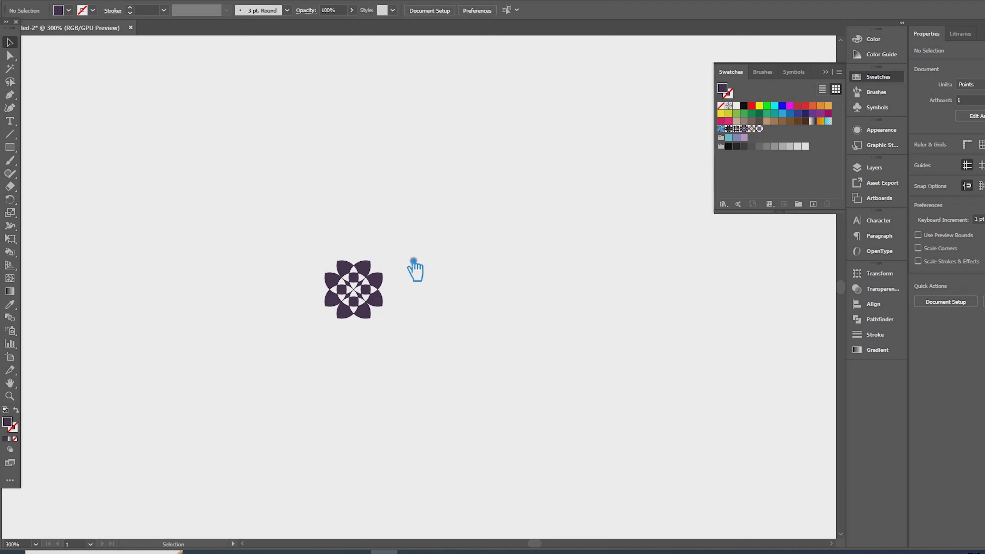
- Save a copy of the pattern as New Pattern 2, acknowledge the notice and leave pattern editing
scroll(413, 261, down, 3)
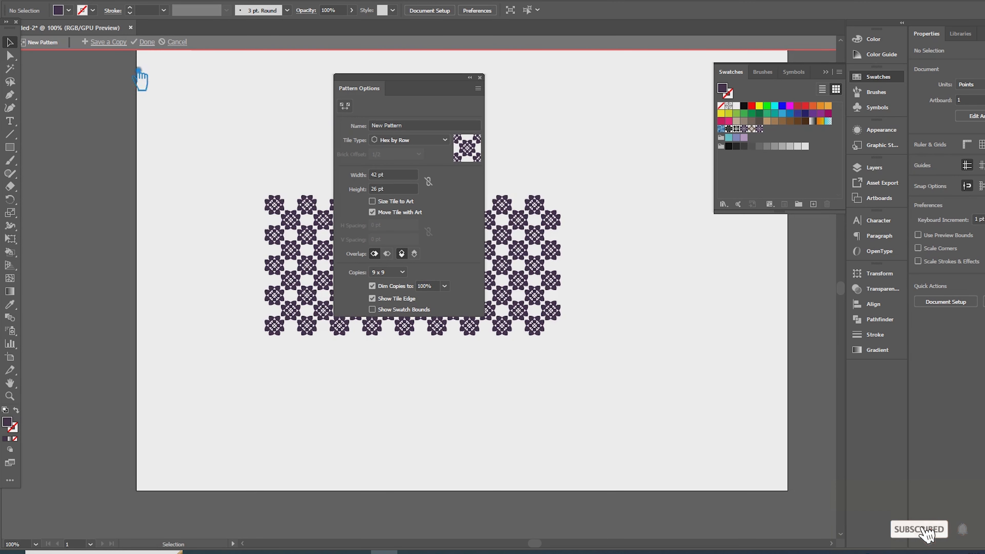
click(108, 42)
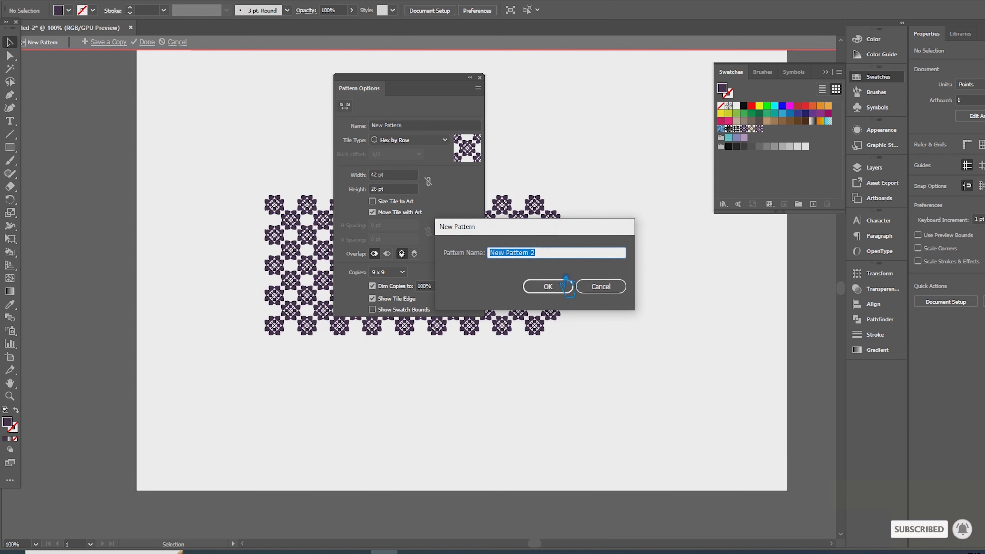
click(563, 287)
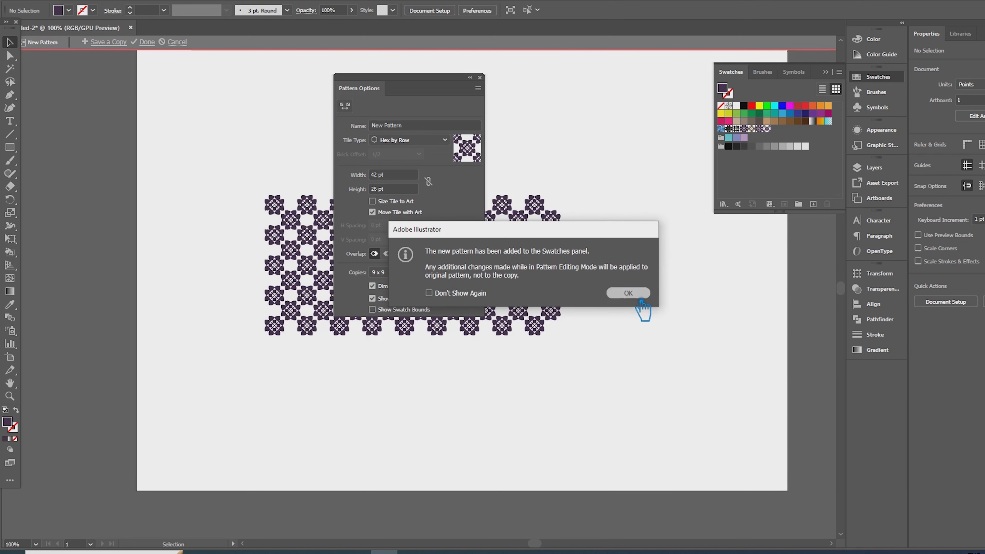
click(630, 295)
click(481, 78)
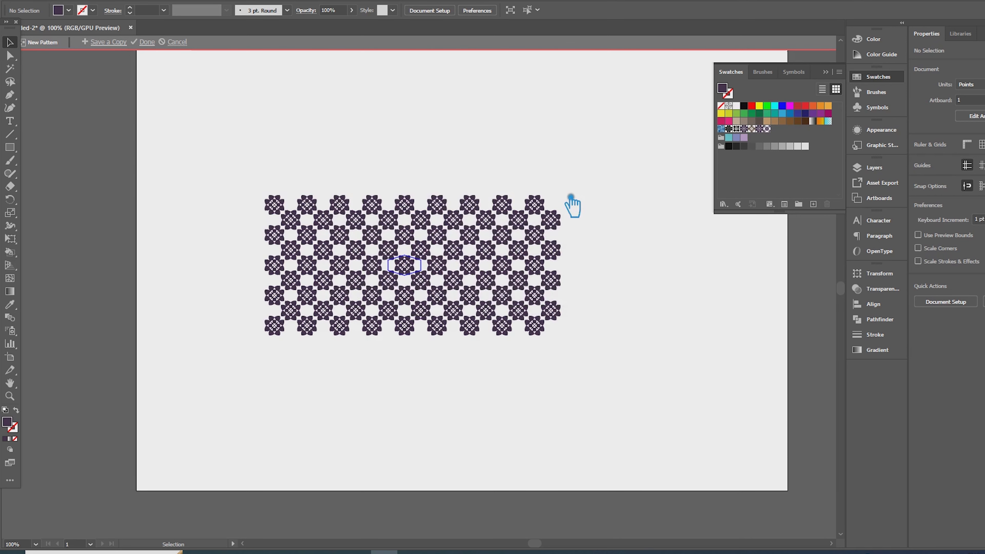
click(147, 42)
- Delete the purple flower motif from the artboard and draw a square about 412 pt wide in its place
drag(433, 310, 328, 240)
key(Delete)
key(m)
drag(192, 97, 521, 369)
- Fill the square with the New Pattern 2 swatch and deselect it to check the result
click(768, 130)
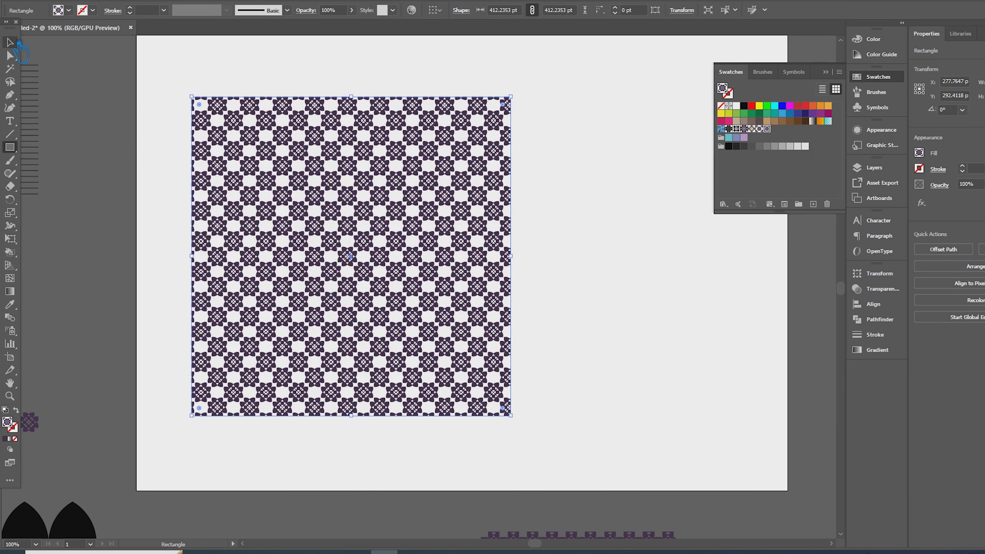
click(559, 268)
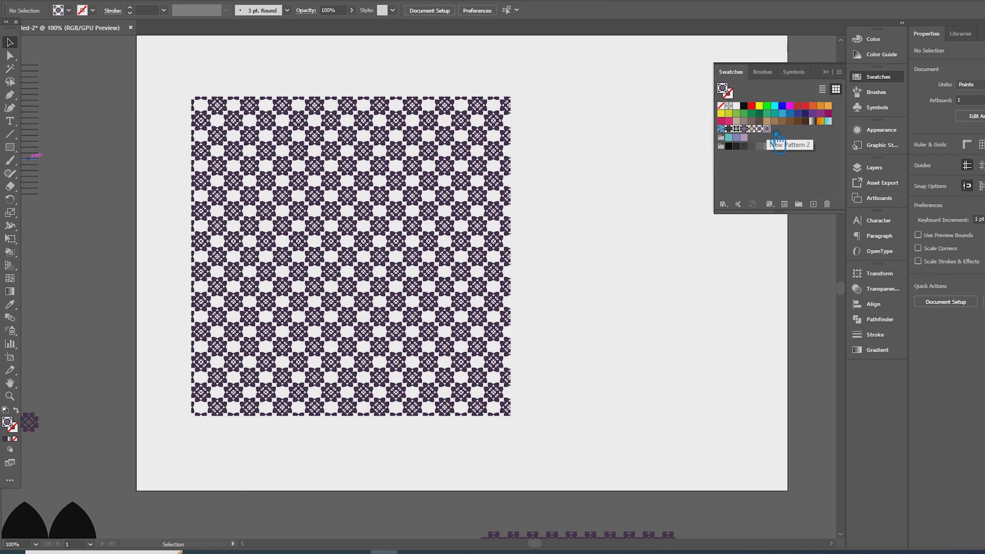
click(445, 236)
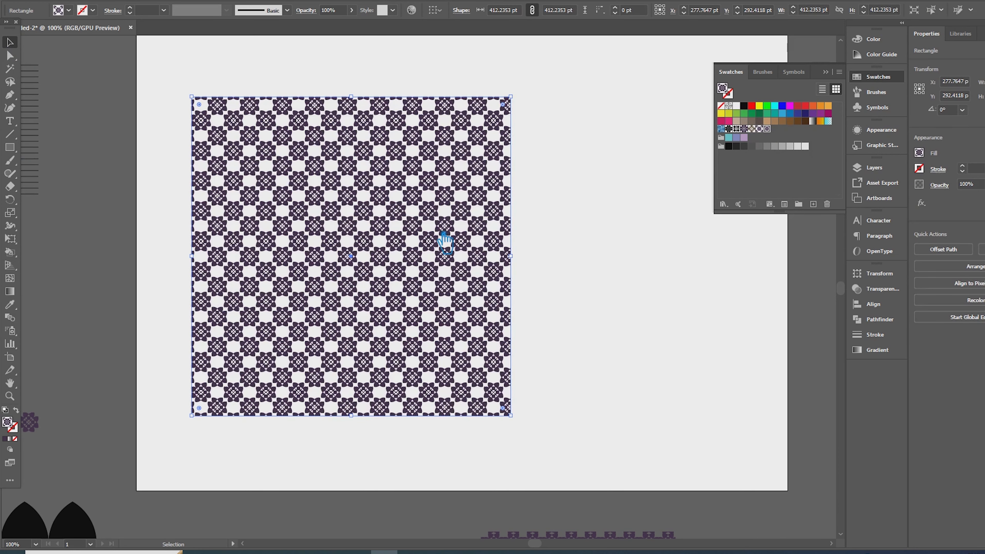
click(578, 234)
- Shrink the patterned square to about 213 pt and place it near the artboard's upper left corner
scroll(360, 235, up, 2)
scroll(371, 249, down, 3)
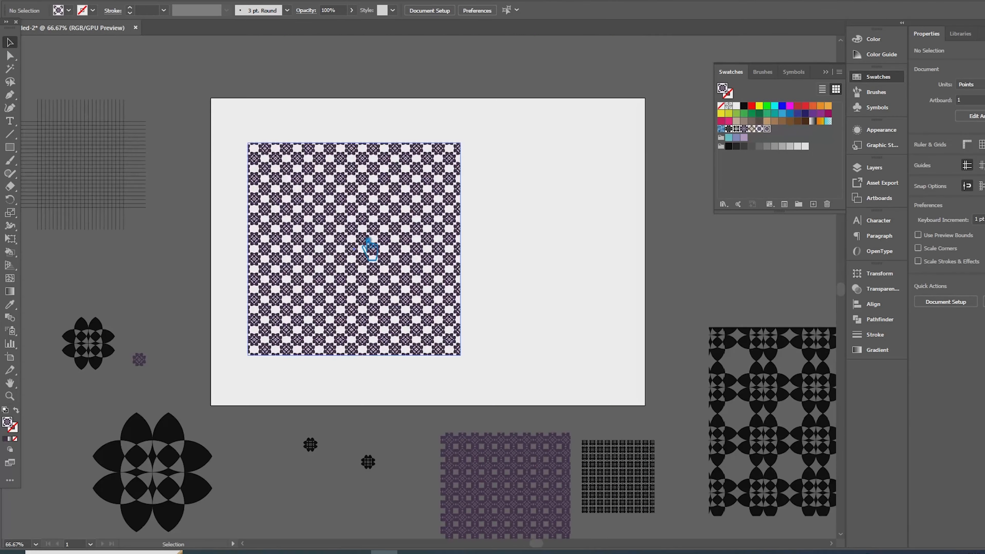
scroll(371, 249, down, 1)
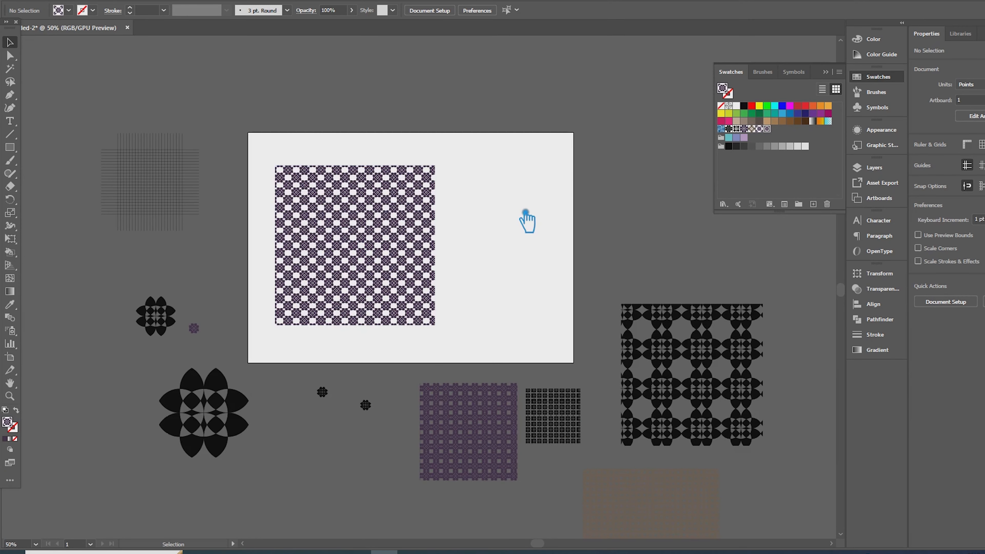
click(387, 243)
drag(440, 326, 345, 233)
click(392, 269)
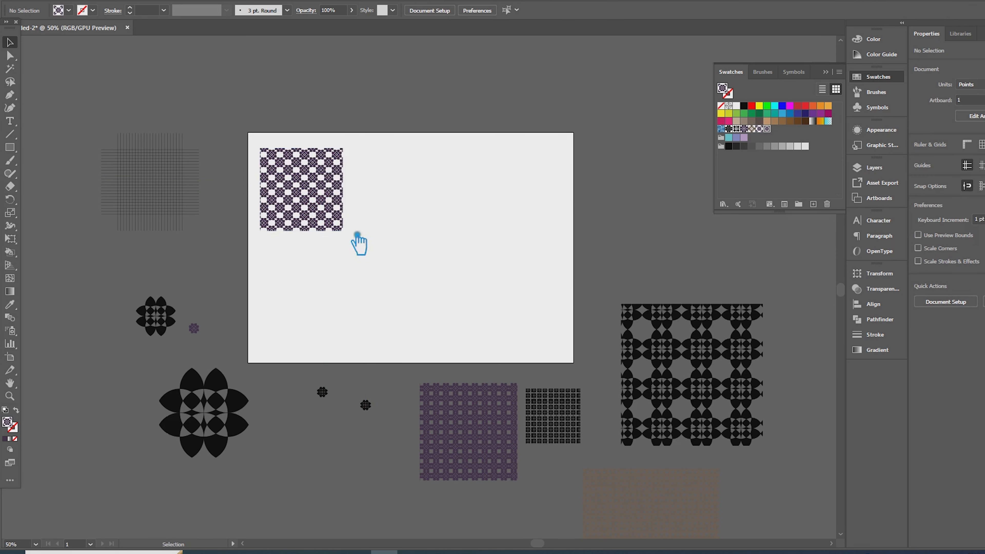
- Try to place a copy of the patterned square directly beside it, and undo the copy
drag(299, 198, 388, 199)
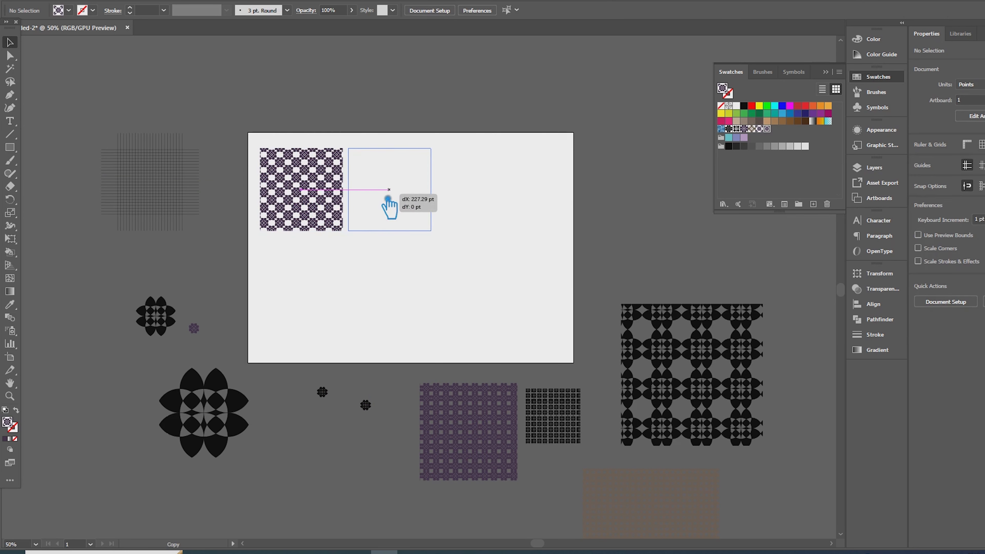
drag(388, 199, 387, 203)
key(ctrl+z)
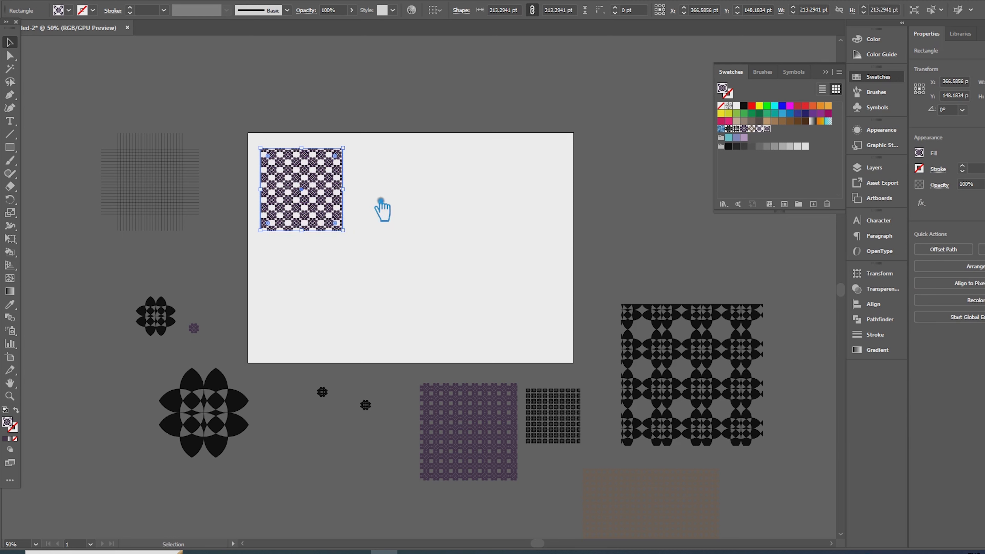
- Resize the patterned square to about 205 pt, keeping it in the artboard's upper left area
drag(354, 236, 381, 264)
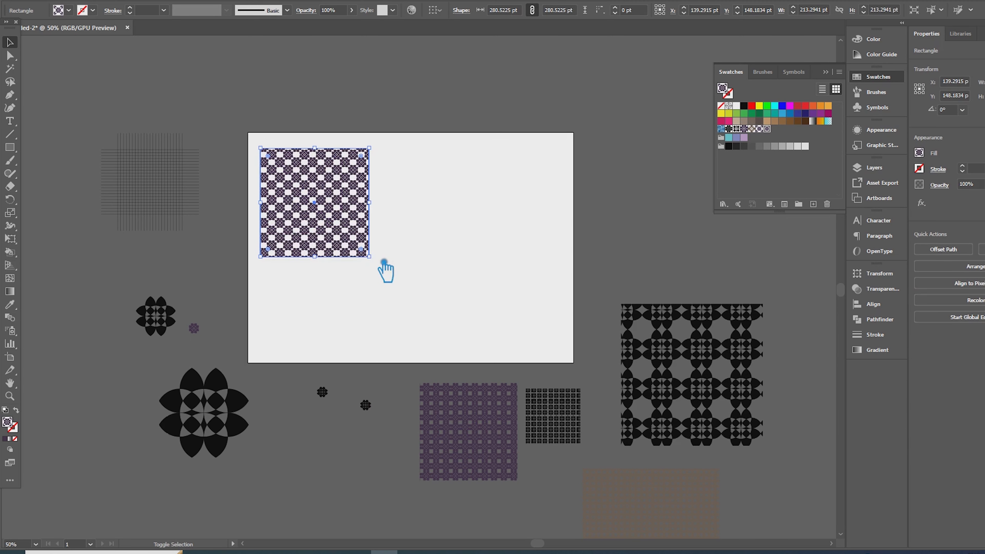
drag(341, 223, 346, 220)
scroll(345, 220, up, 1)
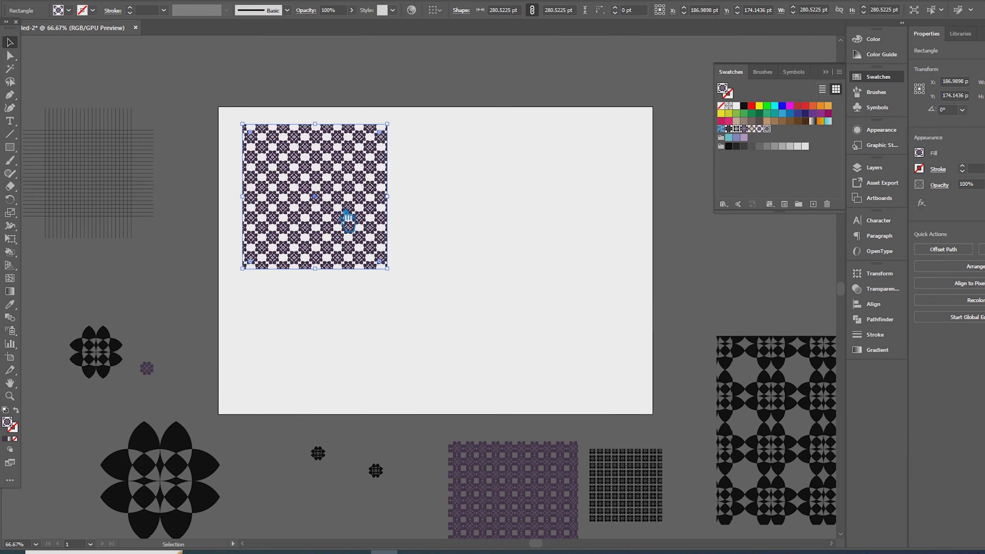
scroll(348, 221, up, 1)
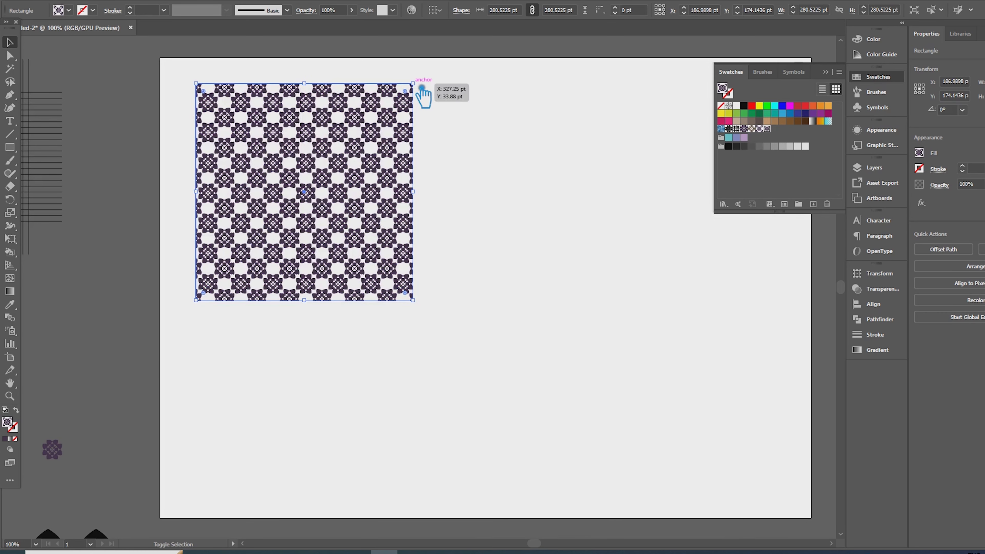
drag(413, 84, 367, 127)
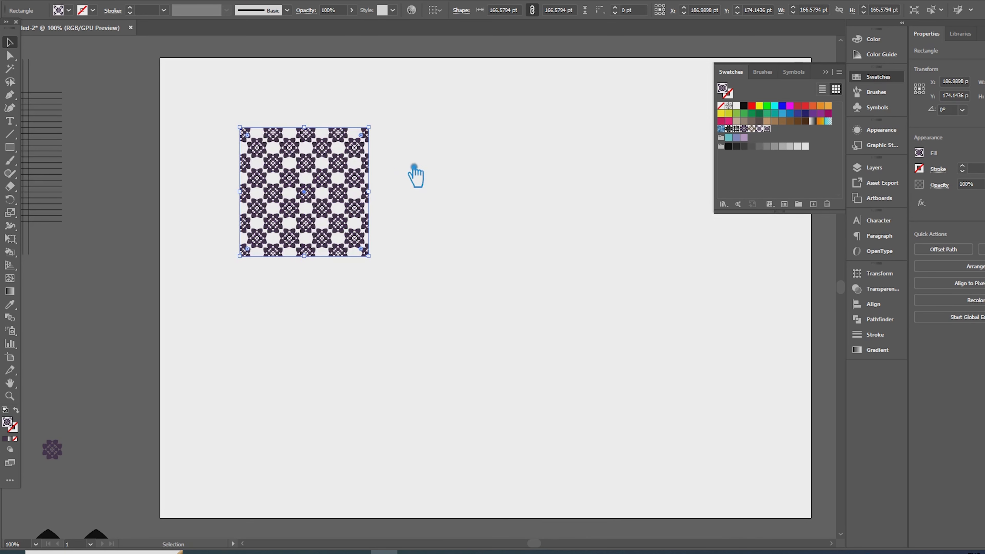
scroll(389, 190, up, 1)
drag(364, 291, 398, 324)
- Add two copies in a row beside the square, filling the first with the brown pattern and the second with the dense purple flower pattern
drag(296, 241, 473, 244)
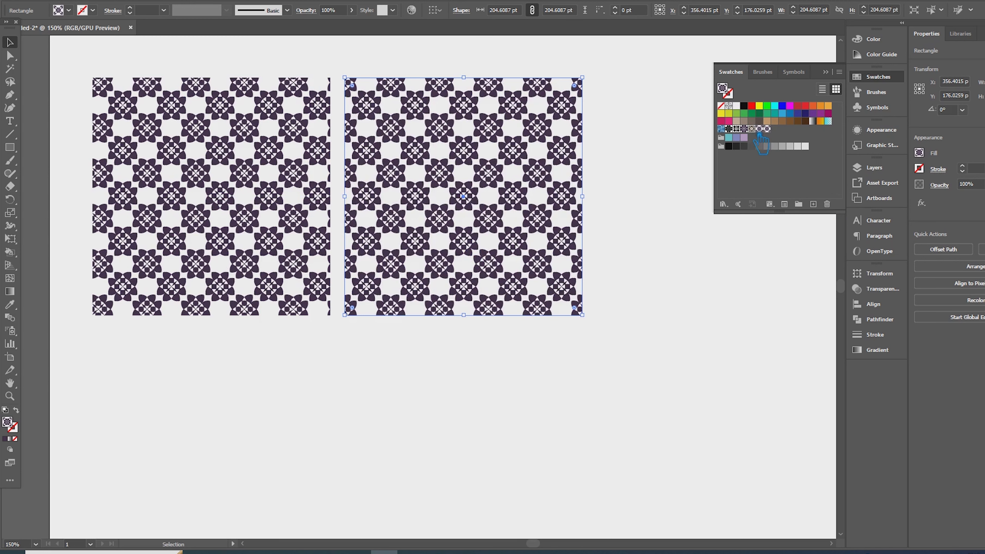
click(759, 129)
drag(441, 239, 692, 236)
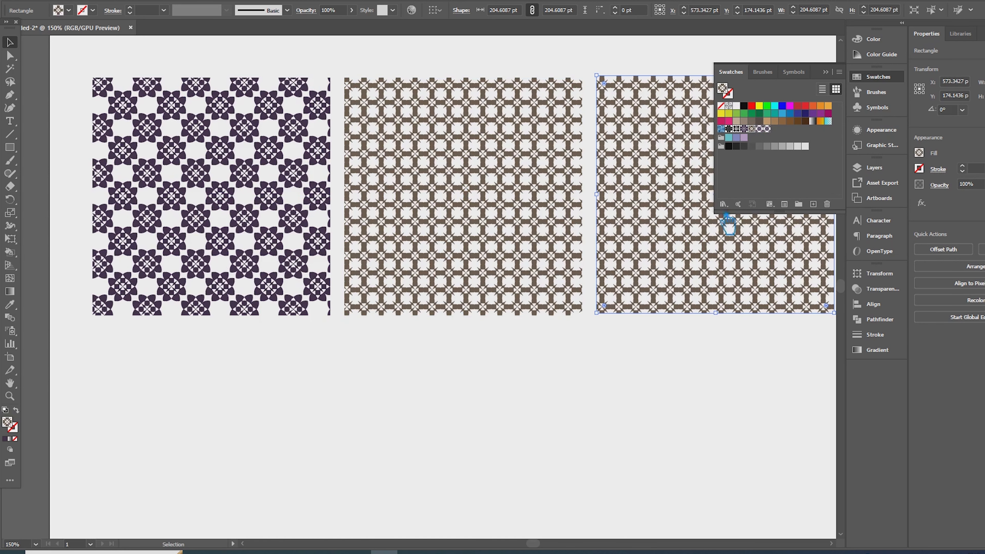
click(754, 130)
- Copy the first purple patterned square straight down to start a second row
scroll(523, 374, right, 5)
drag(527, 359, 787, 322)
drag(206, 191, 209, 449)
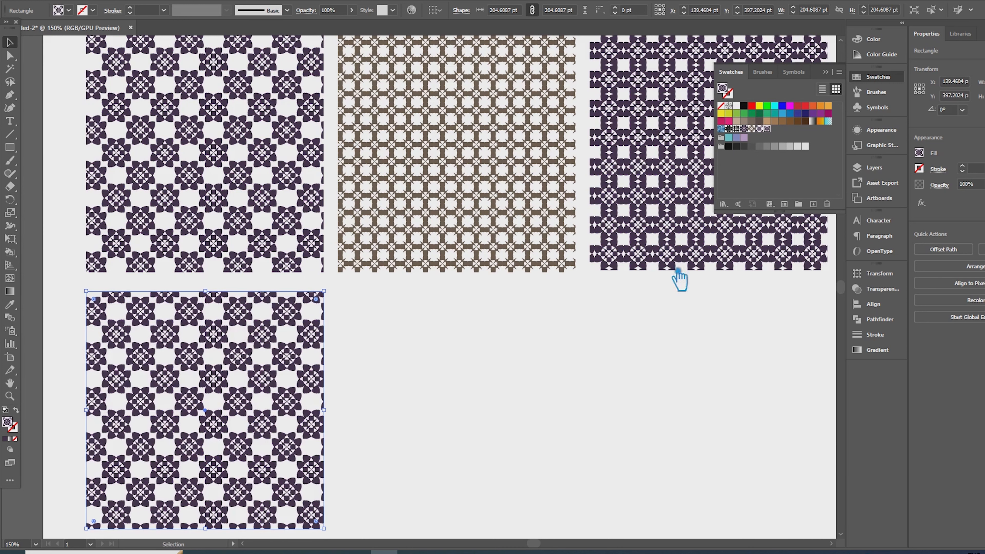
- Fill the second-row square with the small black flower pattern, and add a copy beside it filled with the large black flower pattern
click(752, 131)
click(736, 129)
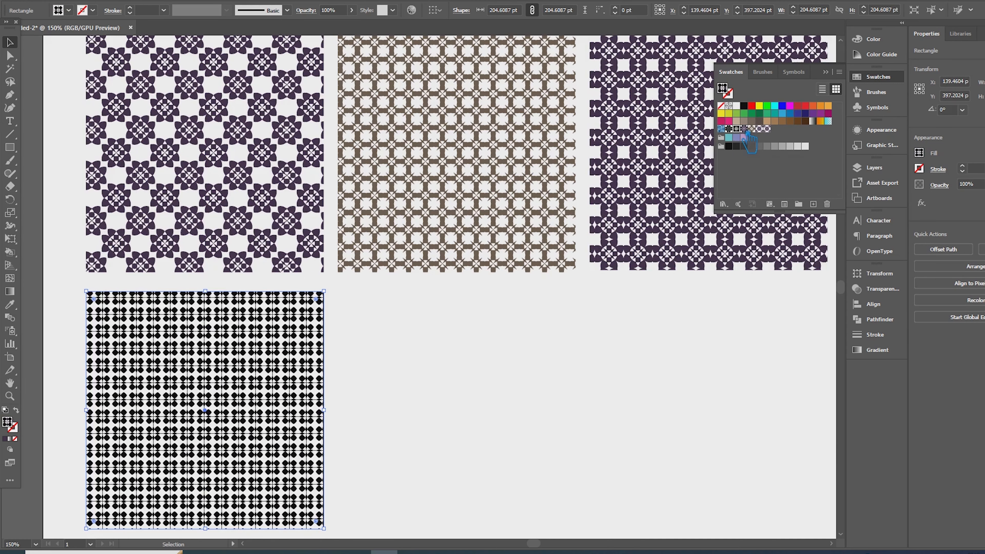
drag(240, 403, 493, 401)
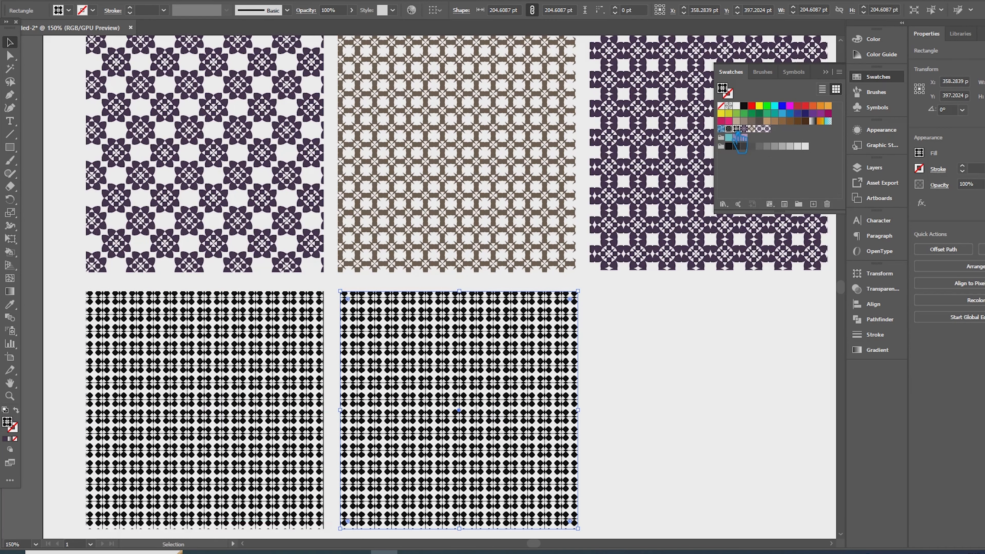
click(729, 130)
- Deselect the square and close the swatch display covering the artboard
click(686, 397)
scroll(687, 393, down, 2)
drag(713, 402, 610, 402)
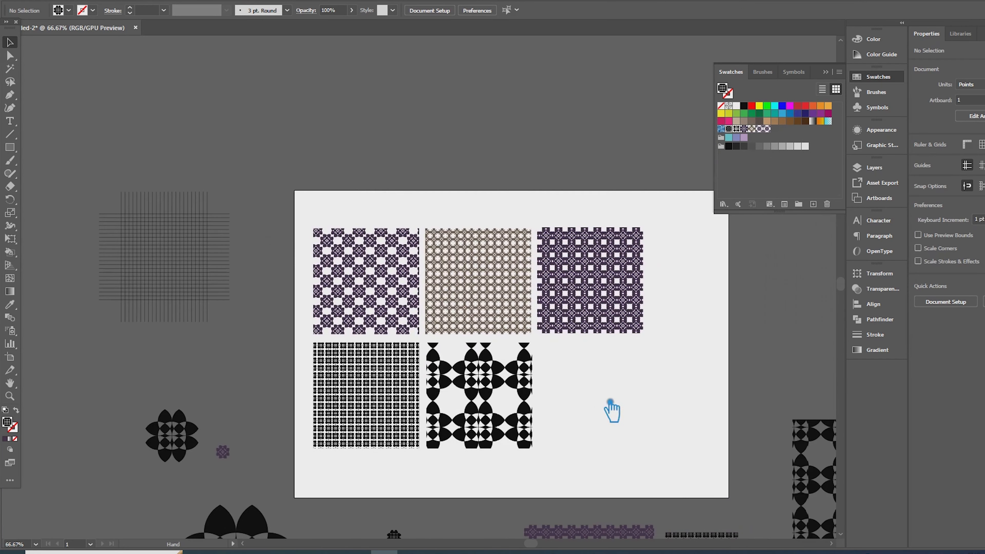
click(478, 391)
click(651, 403)
scroll(651, 402, up, 1)
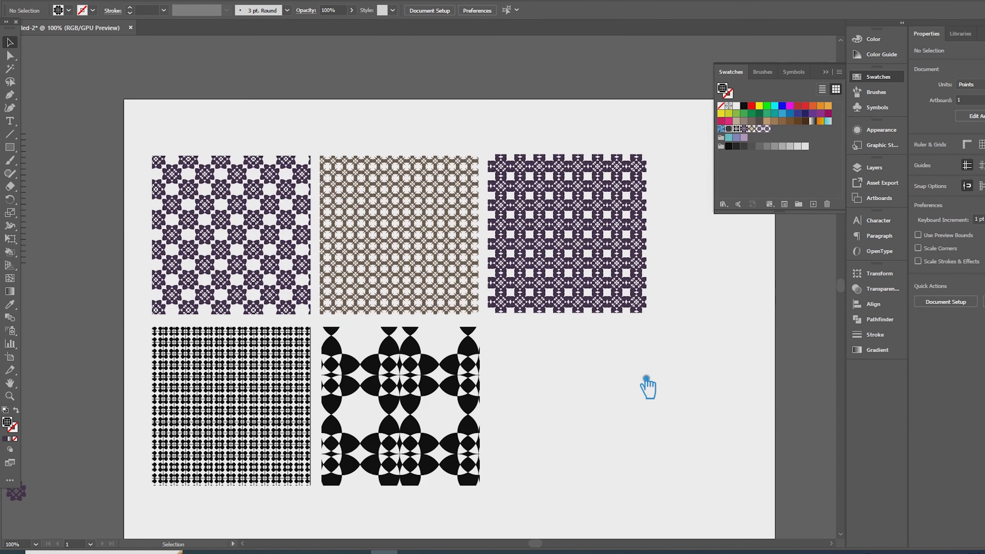
scroll(648, 388, up, 1)
click(830, 73)
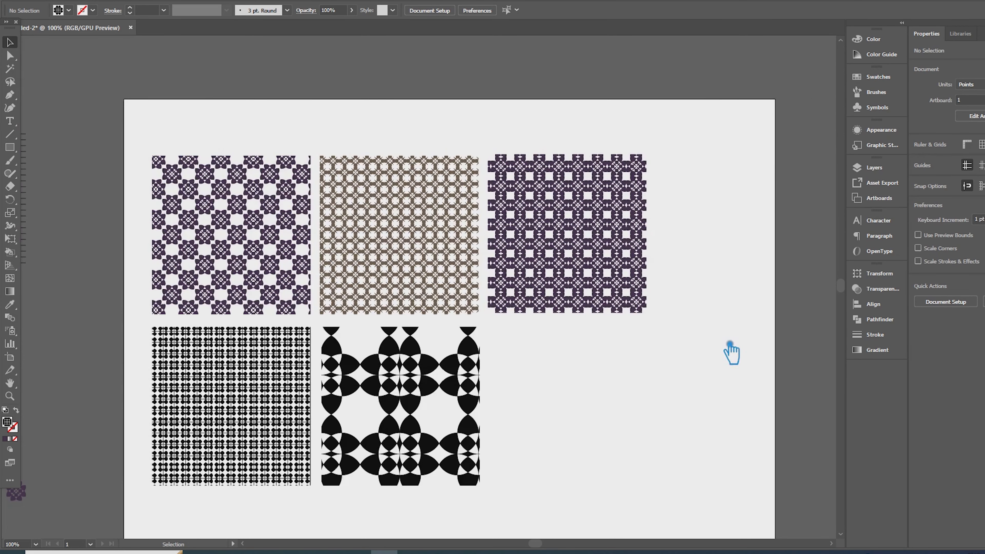
- Align the three top-row squares vertically with one another and move the whole row sideways toward the artboard's centre
drag(601, 442, 597, 421)
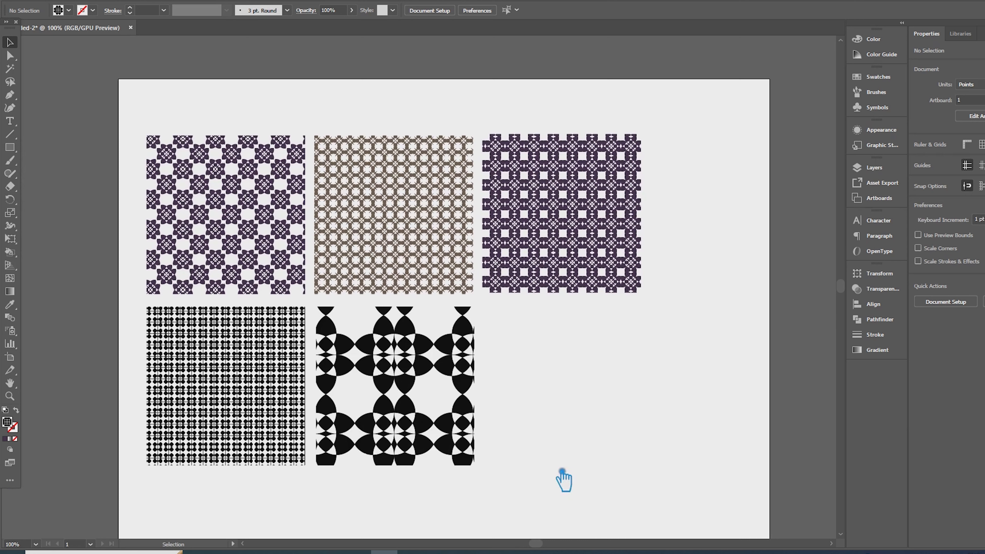
drag(196, 152, 194, 150)
click(529, 11)
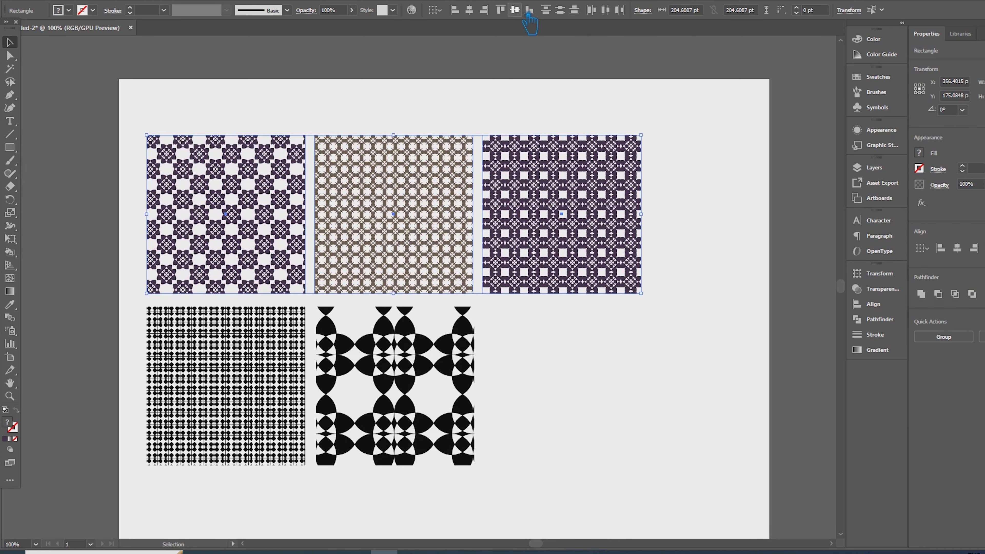
drag(573, 242, 621, 244)
- Move the two black-patterned squares together so they sit beneath the first two top-row squares
click(561, 384)
drag(520, 471, 301, 429)
drag(227, 361, 271, 357)
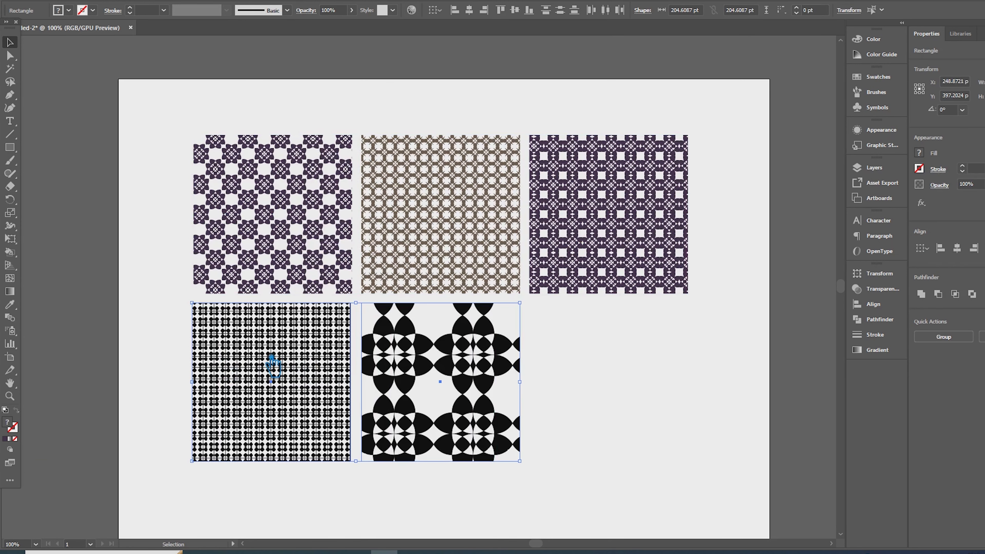
- Align the two squares of the first column by their right edges, and select the two squares of the second column
shift+click(407, 385)
shift+click(293, 250)
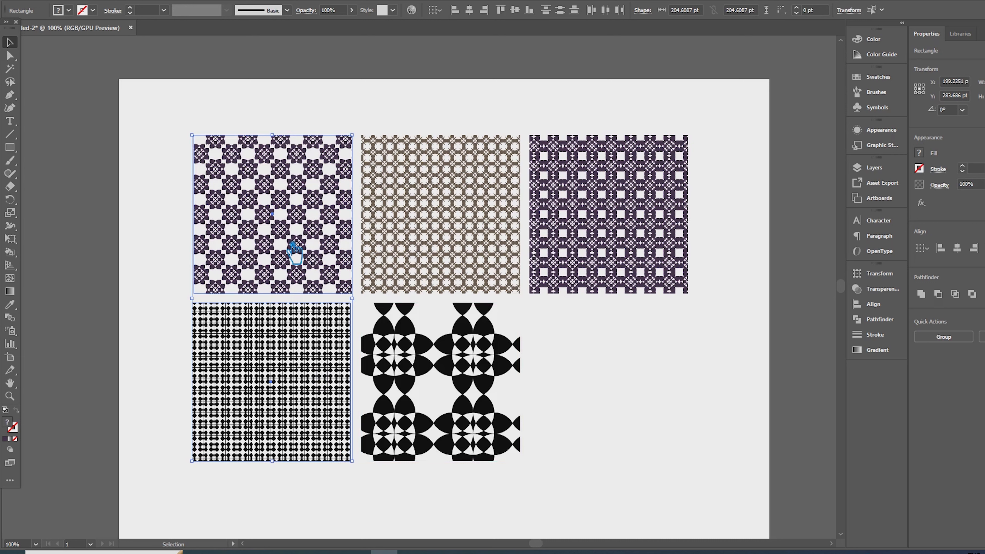
click(483, 10)
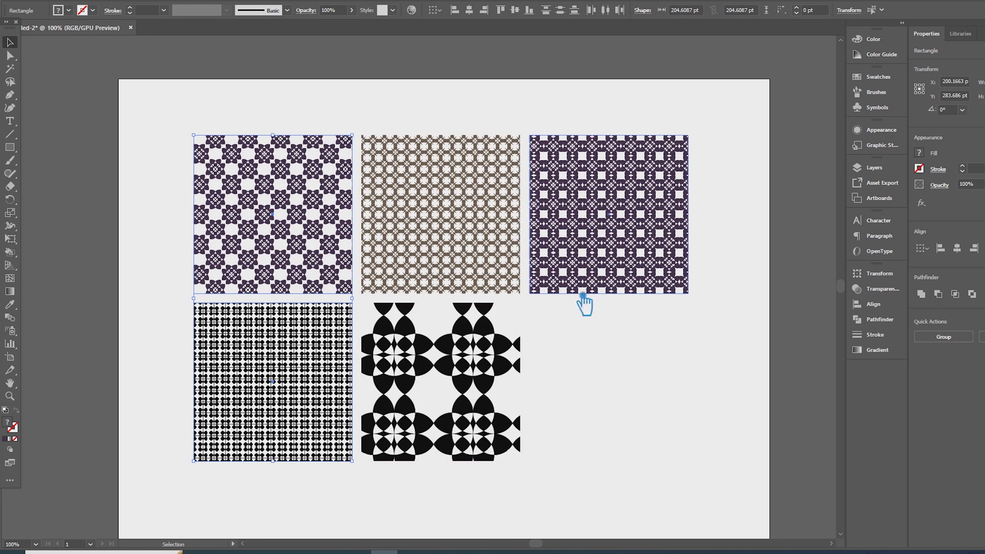
click(440, 334)
shift+click(457, 213)
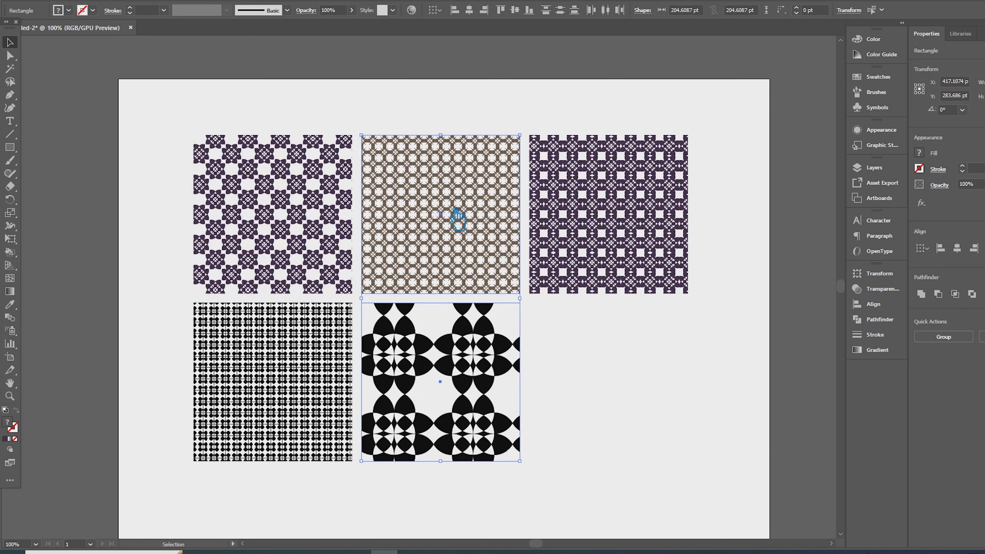
- Copy the large black flower square sideways to complete the second row with a third square
click(640, 425)
click(379, 376)
drag(412, 372, 576, 373)
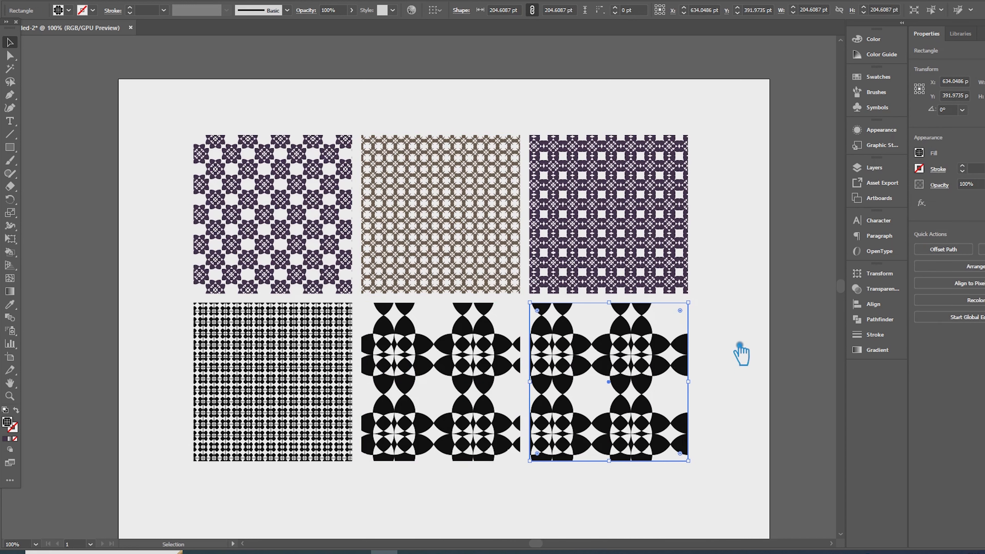
- Place the small purple flower motif on the artboard's blank area beside the top row of squares
scroll(739, 345, right, 1)
scroll(739, 345, down, 1)
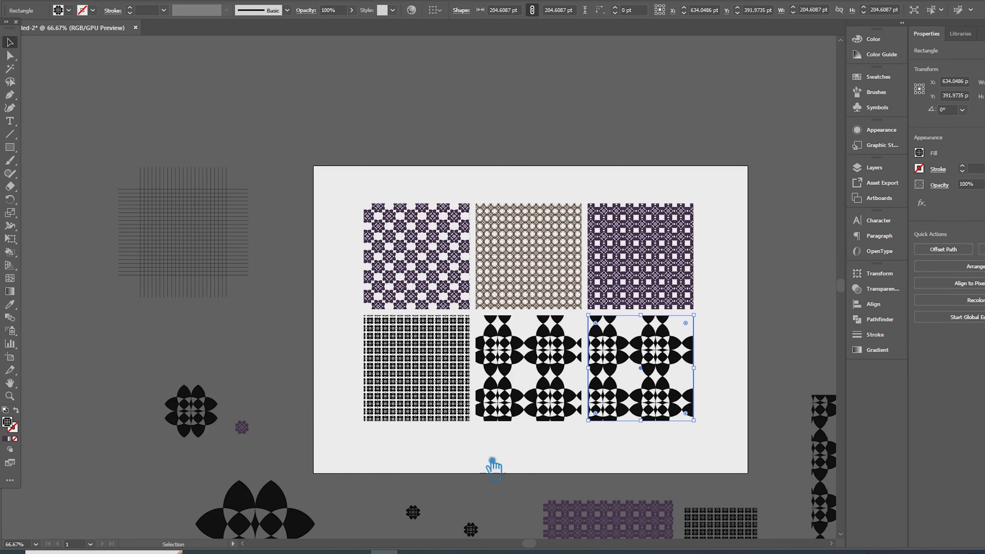
click(301, 474)
drag(242, 428, 736, 313)
scroll(736, 312, up, 5)
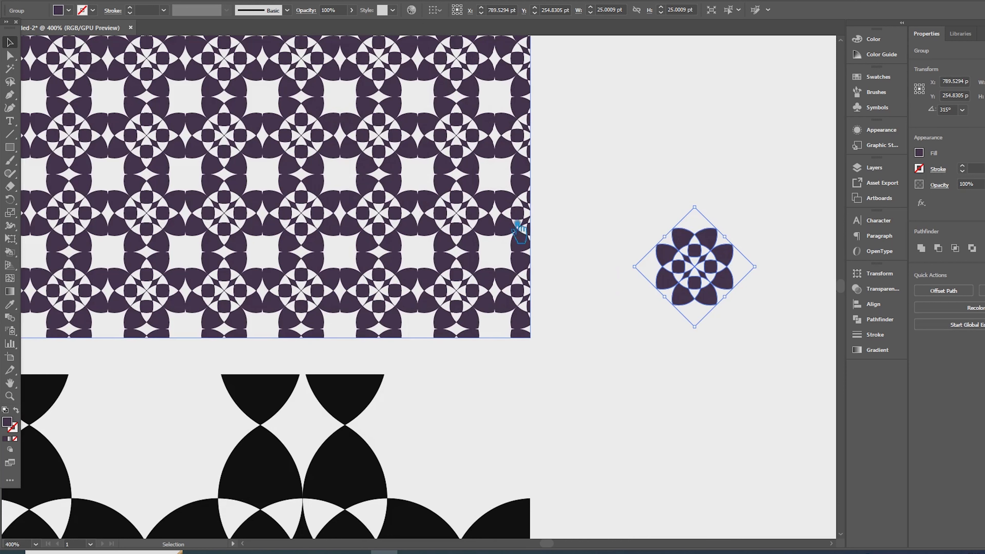
key(a)
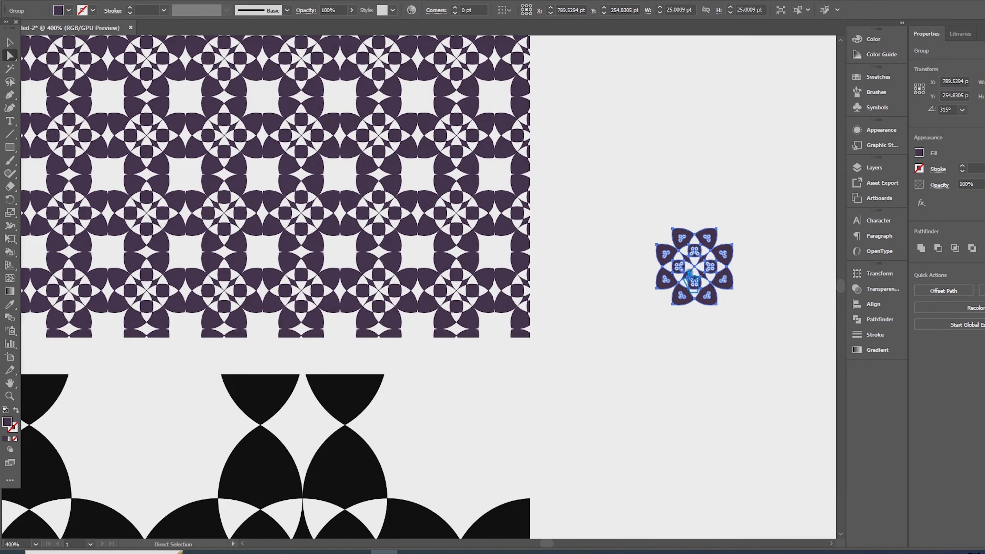
click(758, 315)
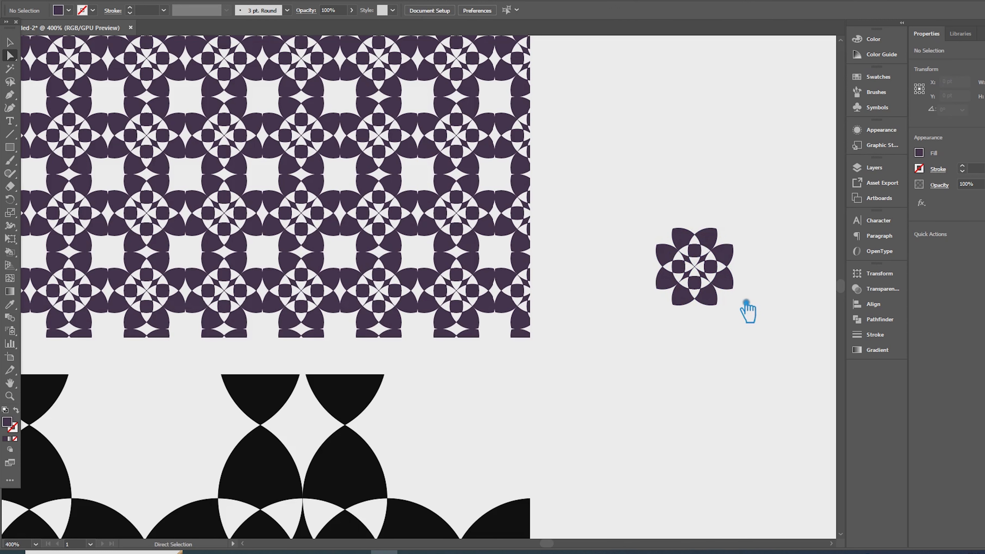
scroll(730, 291, up, 4)
click(731, 292)
click(519, 224)
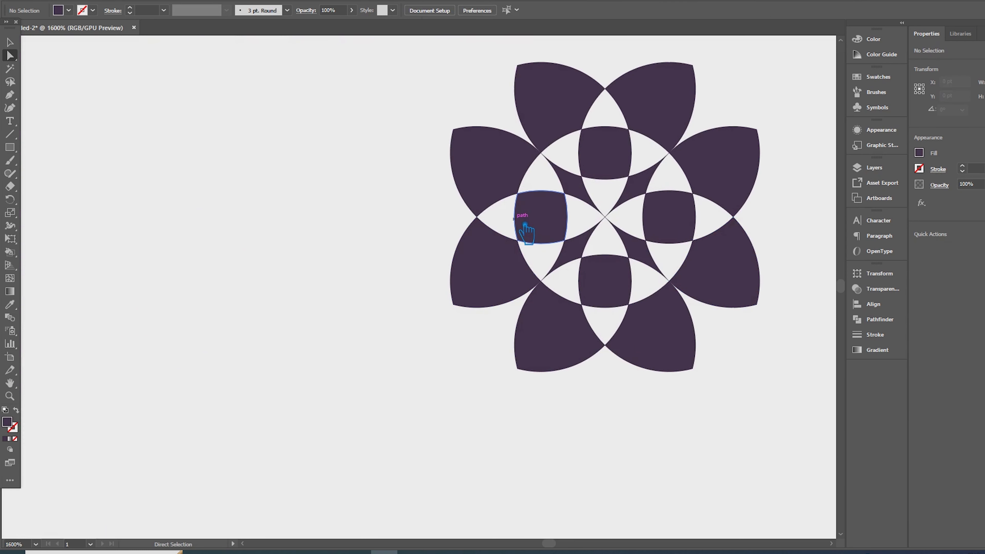
- Fill the four outer gaps between the flower's paired petals with dark purple using the Live Paint Bucket
click(10, 42)
click(576, 223)
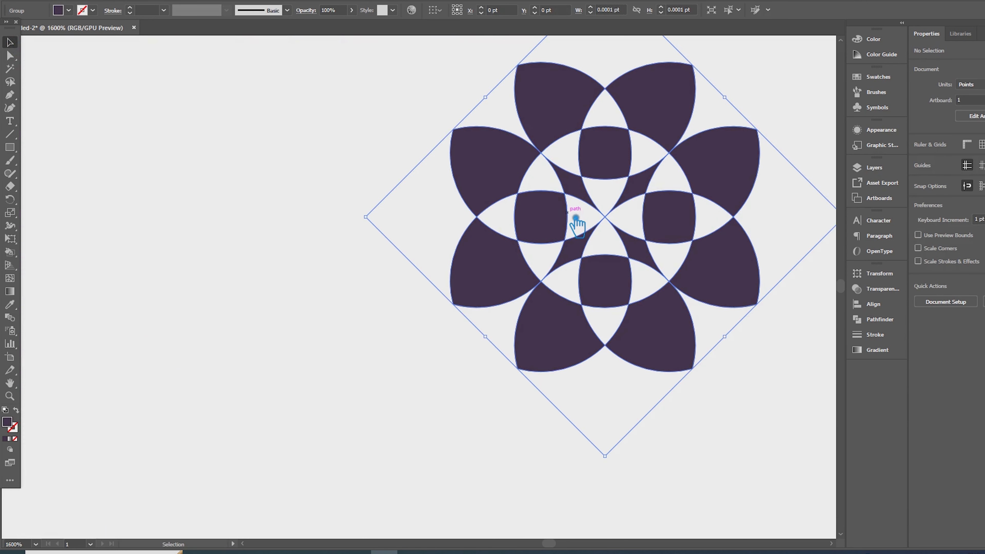
click(16, 253)
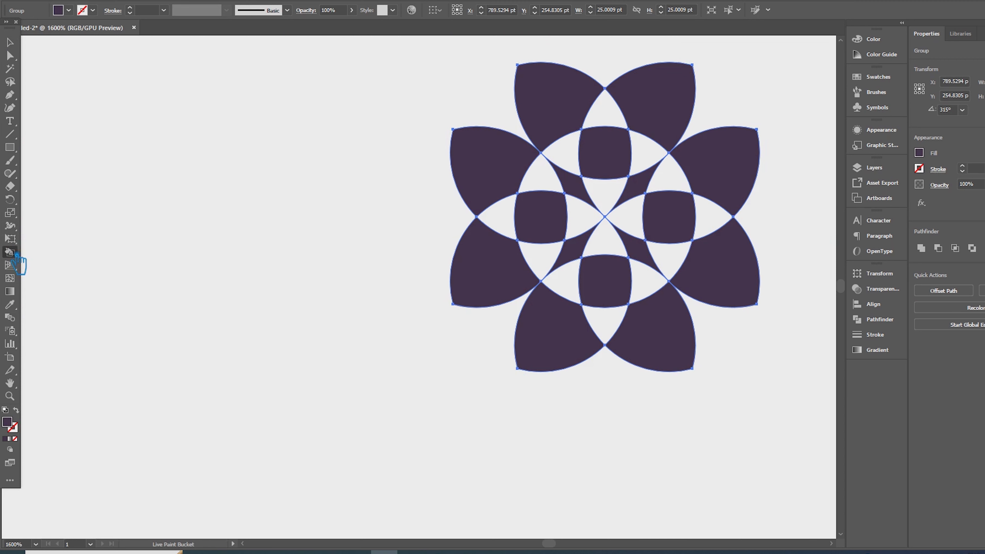
click(513, 228)
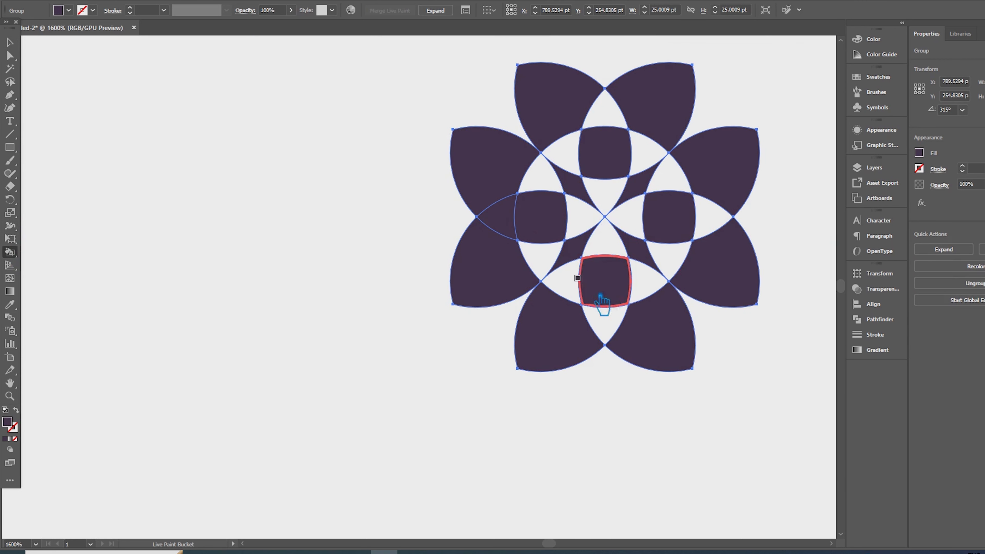
click(605, 326)
click(712, 218)
click(605, 114)
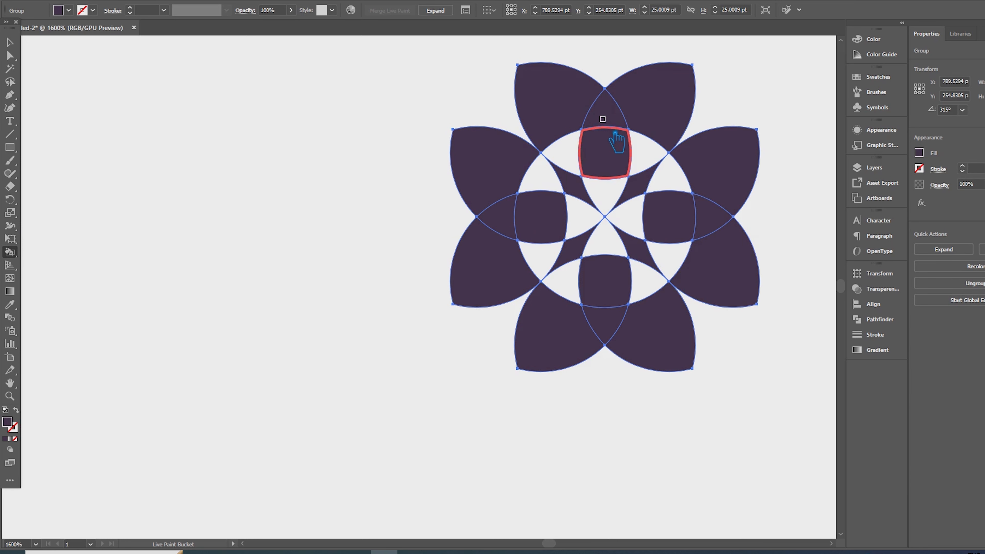
key(v)
click(141, 132)
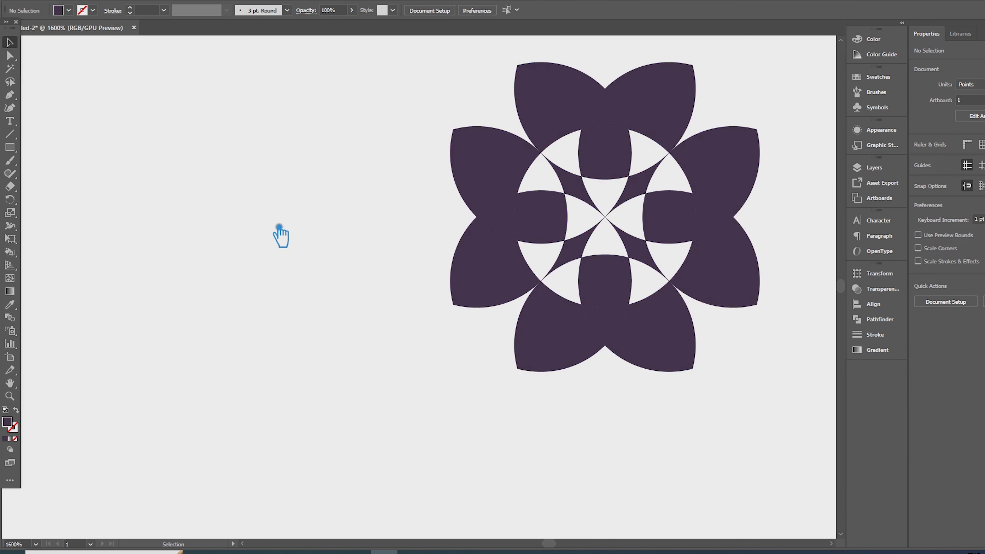
- Recolour the modified purple flower with a light brown fill
scroll(279, 236, down, 4)
scroll(407, 258, down, 3)
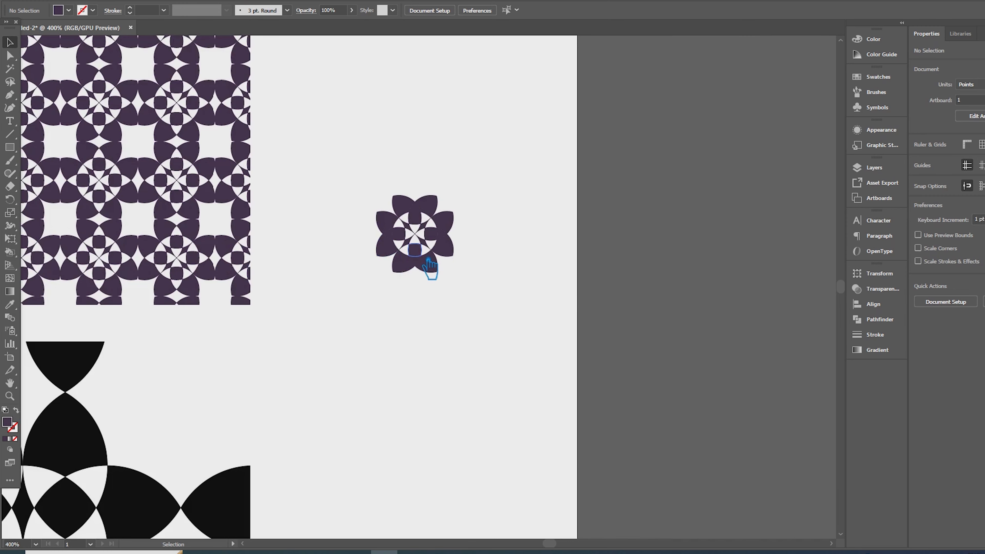
click(440, 260)
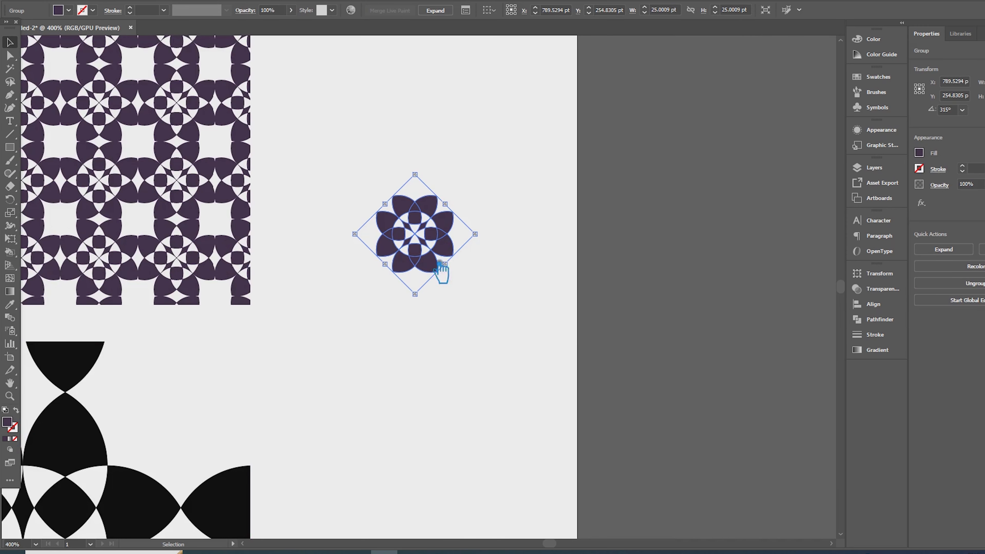
double_click(8, 422)
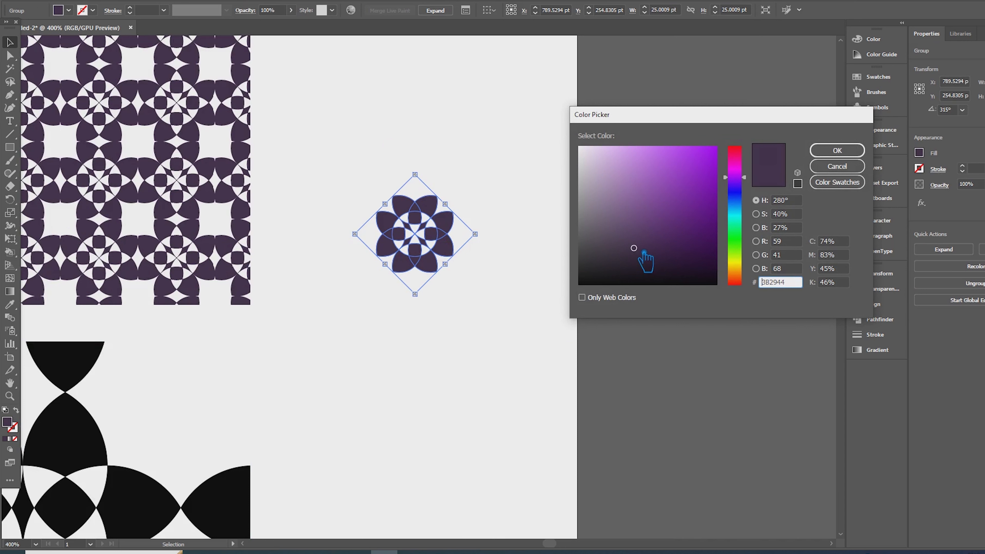
click(737, 267)
drag(735, 268, 735, 274)
click(631, 232)
click(836, 152)
click(486, 255)
- Copy the brown flower to the canvas outside the artboard, and shrink the original to about 14.6 pt
drag(427, 256, 761, 237)
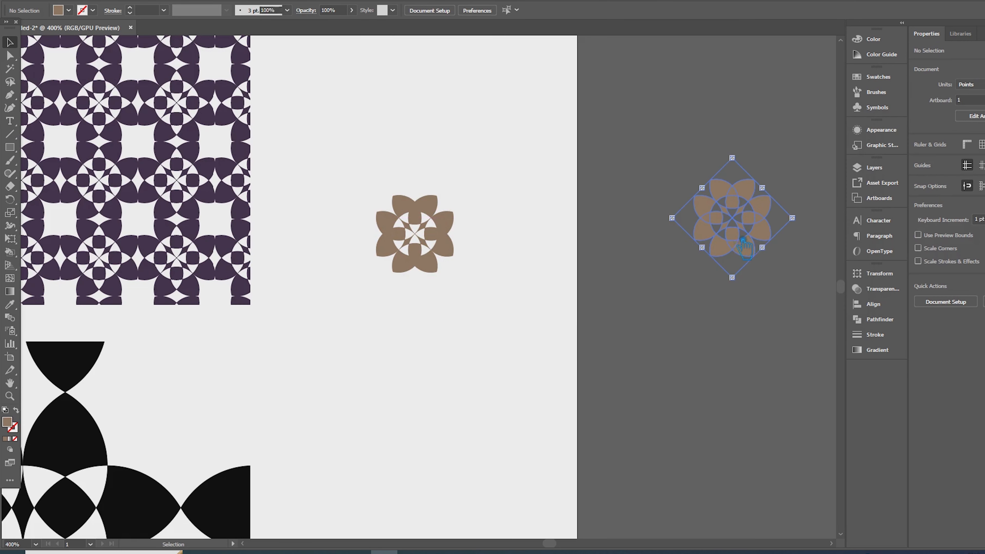
click(457, 255)
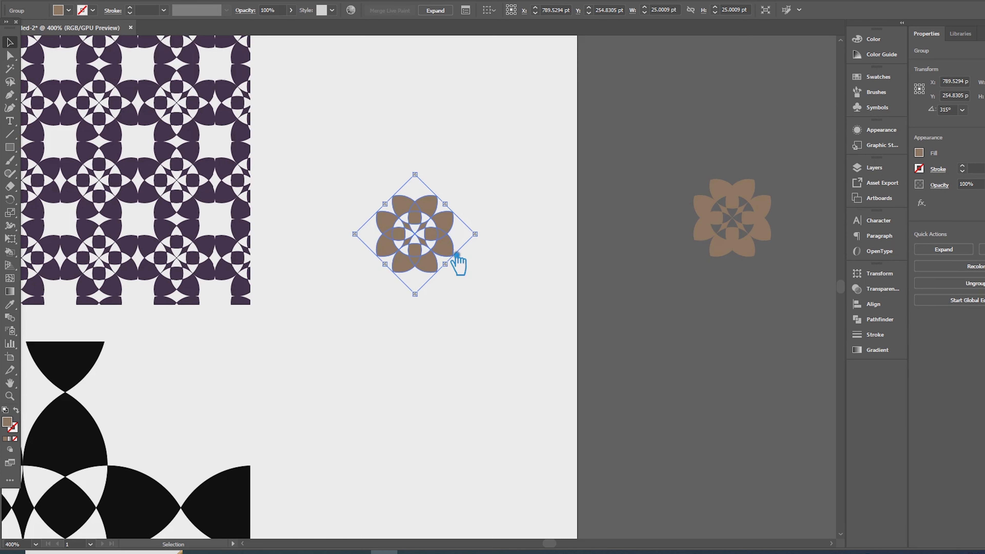
drag(487, 242, 463, 243)
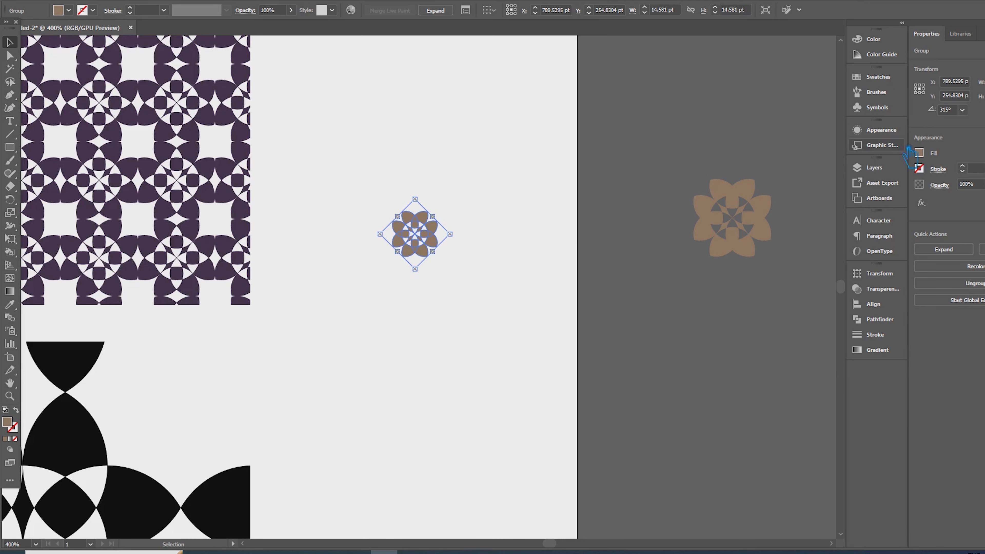
- Save the small brown flower as a new pattern swatch
click(873, 79)
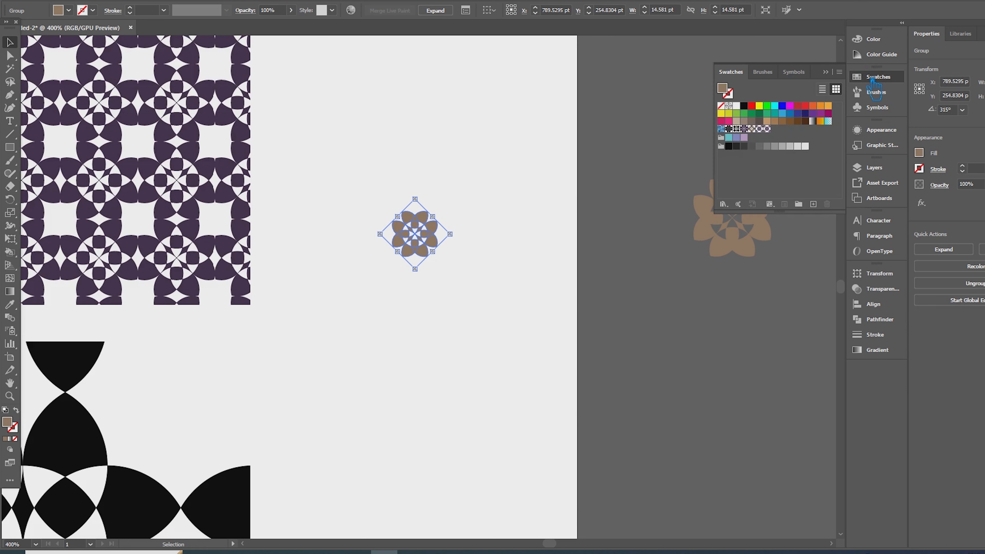
drag(449, 233, 791, 136)
click(501, 264)
- Fill the last square of the second row with the new light brown flower pattern
scroll(501, 266, down, 5)
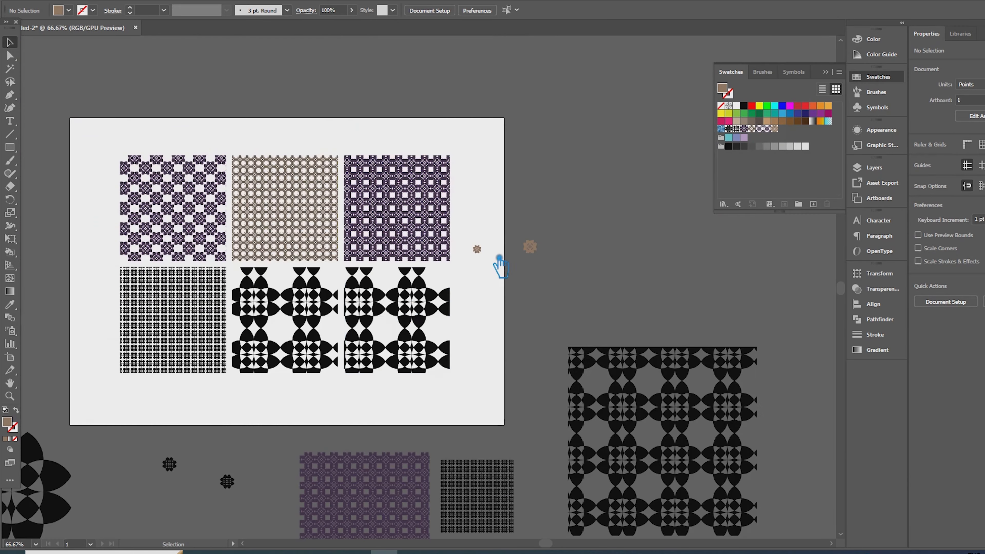
click(411, 315)
click(775, 128)
- Move the small brown flower off the artboard, and shift the large brown flower farther from the squares
click(550, 241)
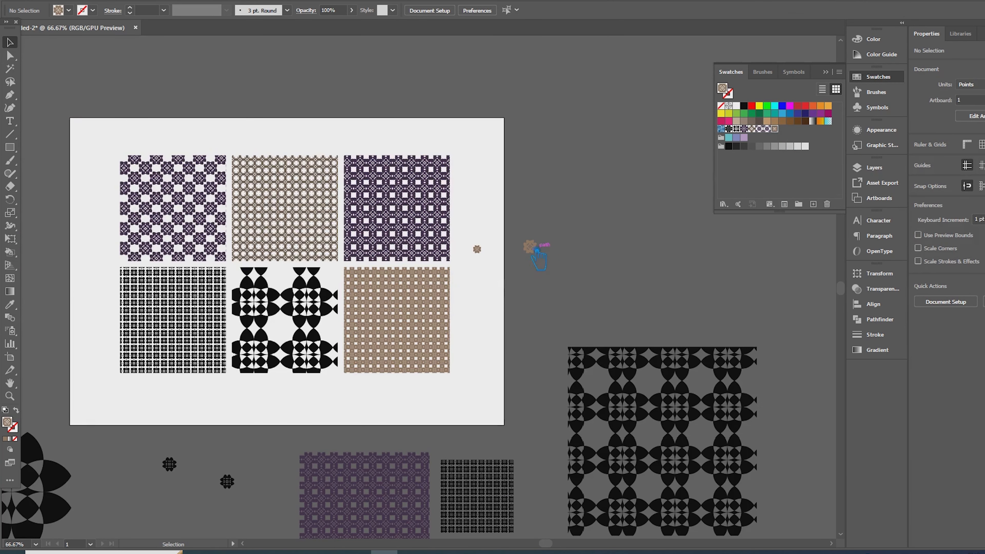
click(241, 343)
scroll(242, 344, up, 2)
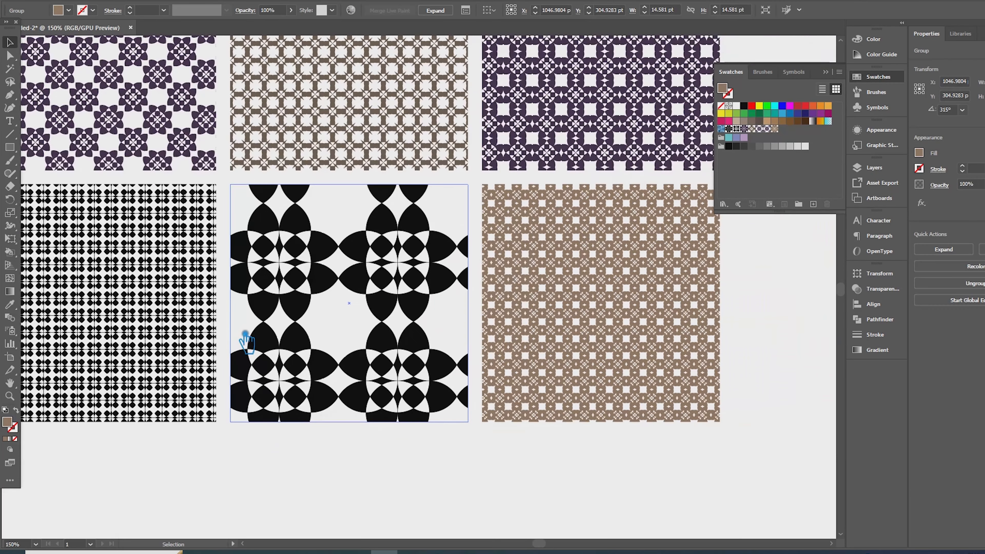
scroll(245, 342, down, 1)
click(609, 324)
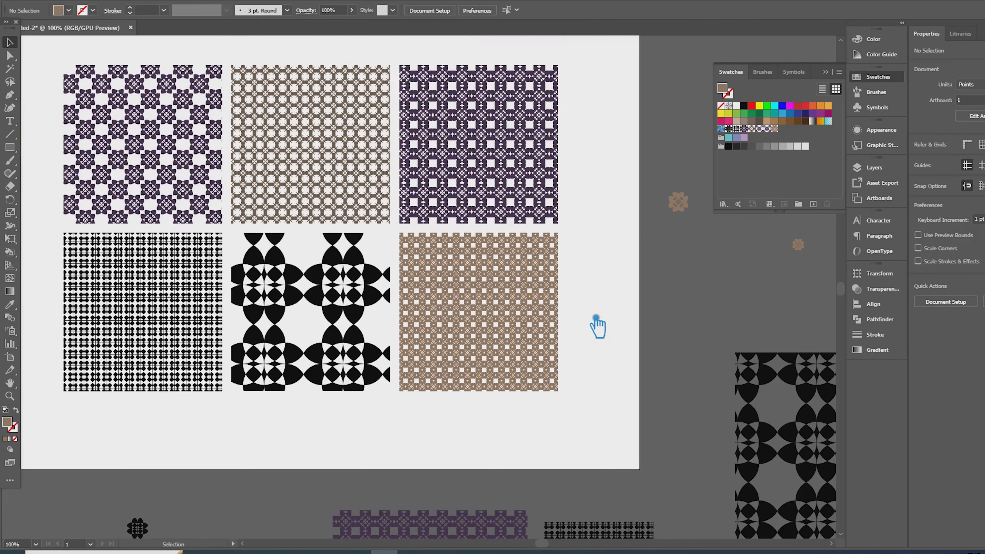
drag(685, 208, 761, 282)
drag(629, 215, 773, 267)
scroll(703, 227, up, 1)
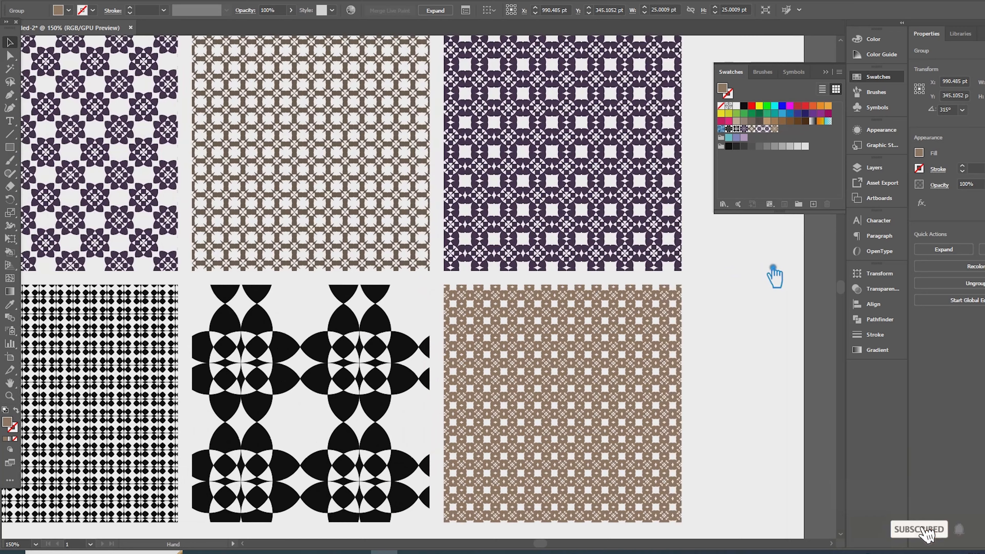
scroll(676, 295, down, 1)
click(438, 370)
drag(708, 369, 648, 330)
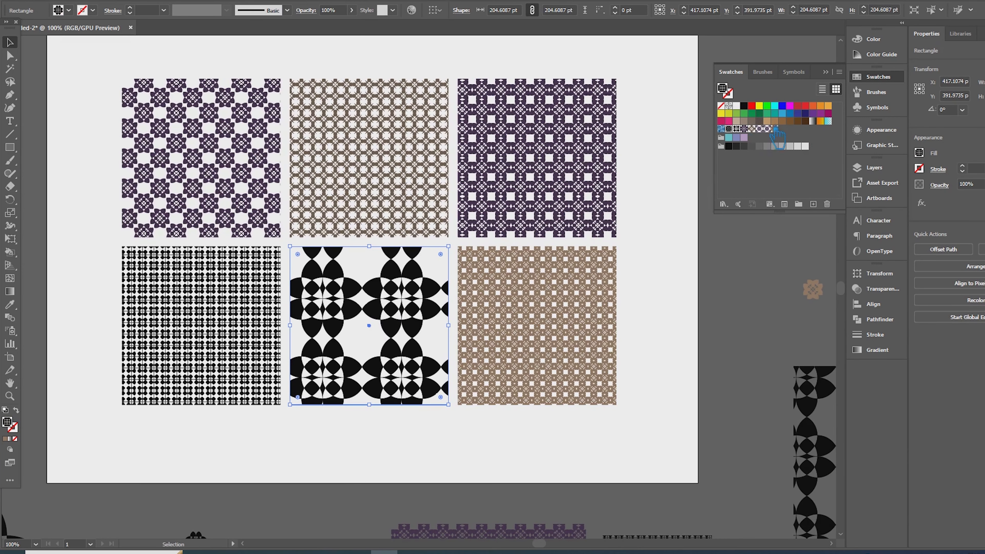
click(729, 122)
click(729, 129)
click(779, 301)
- Copy the large brown flower from the canvas outside onto the artboard, beside the grid of squares
drag(780, 322, 594, 308)
scroll(677, 275, up, 2)
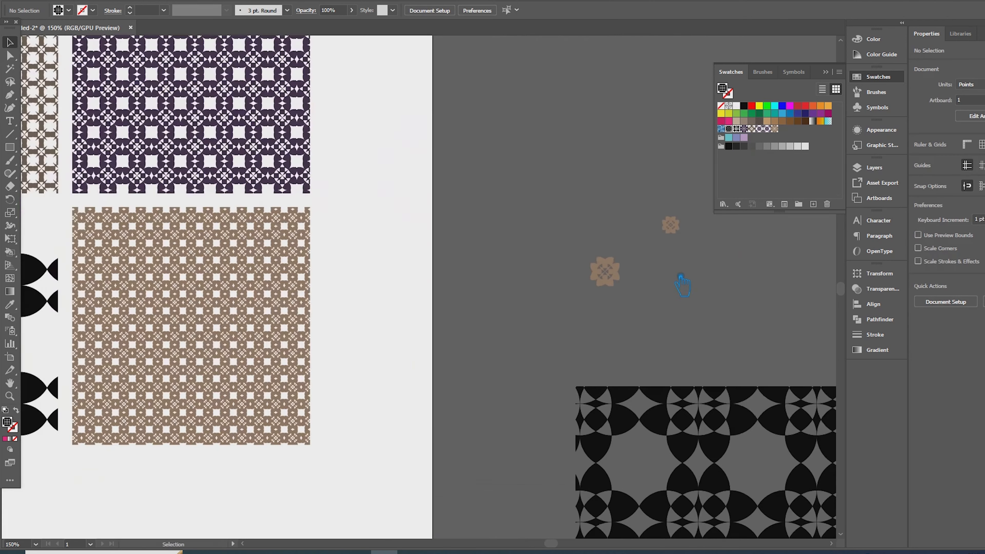
drag(659, 294, 325, 219)
scroll(323, 218, up, 1)
key(super)
key(super)
scroll(315, 258, up, 4)
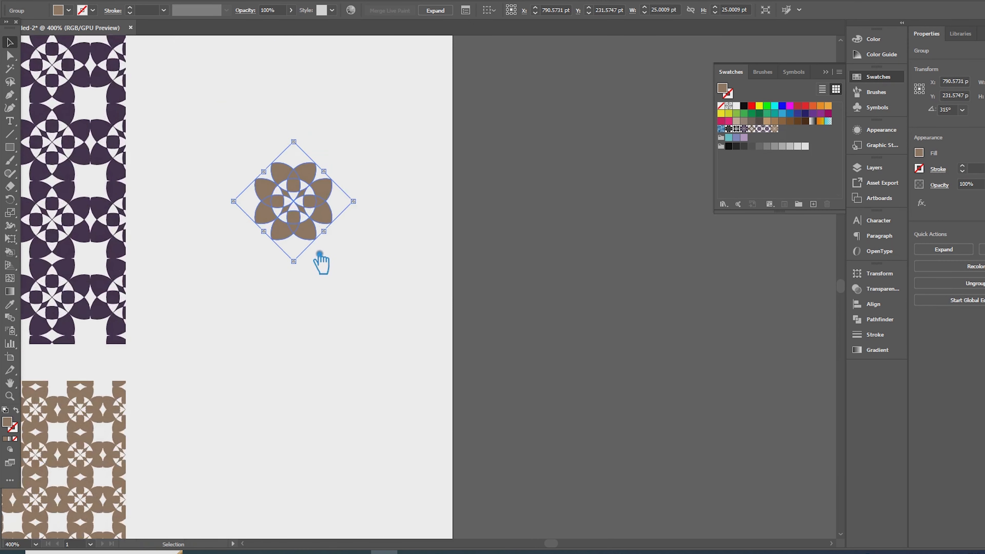
scroll(373, 248, up, 3)
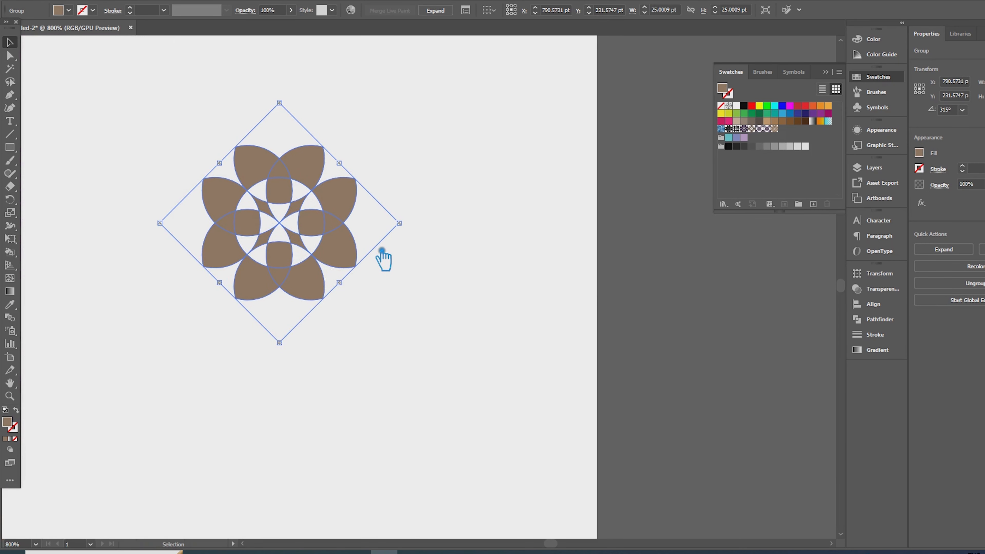
- Ungroup the brown flower copy on the artboard
right_click(348, 218)
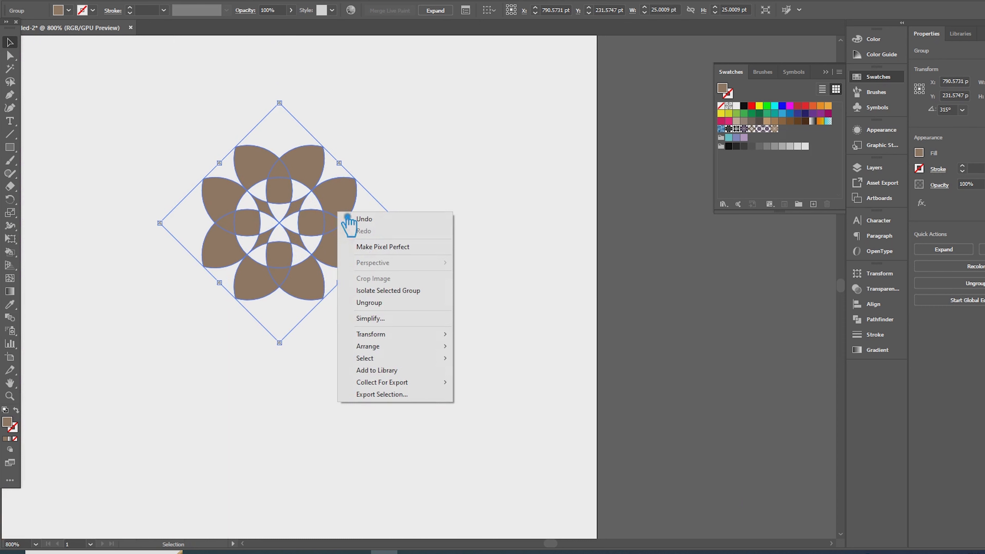
click(390, 306)
right_click(349, 195)
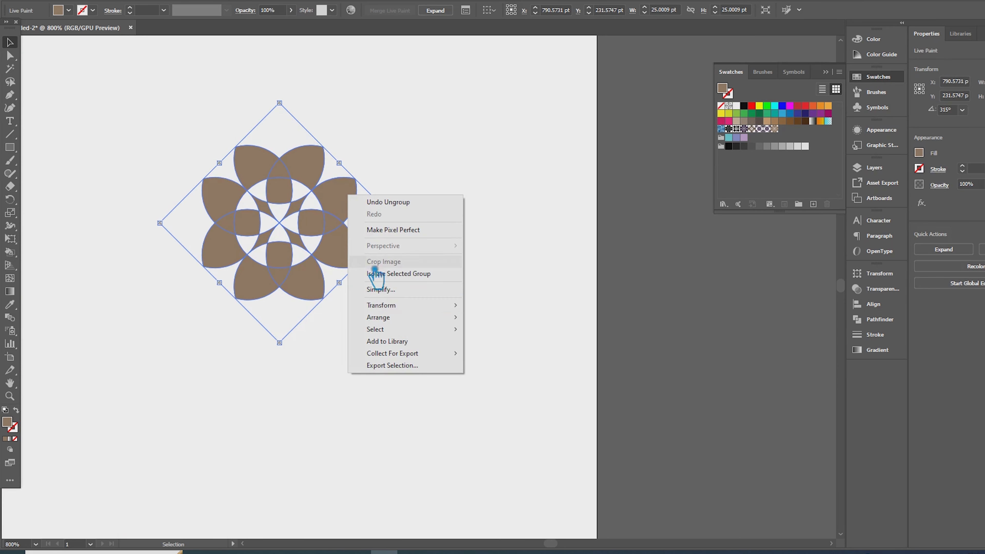
click(588, 273)
- Try to delete the flower's eight outer petals with the Direct Selection tool, and undo the deletion
key(a)
click(350, 198)
shift+click(314, 162)
shift+click(267, 160)
shift+click(219, 258)
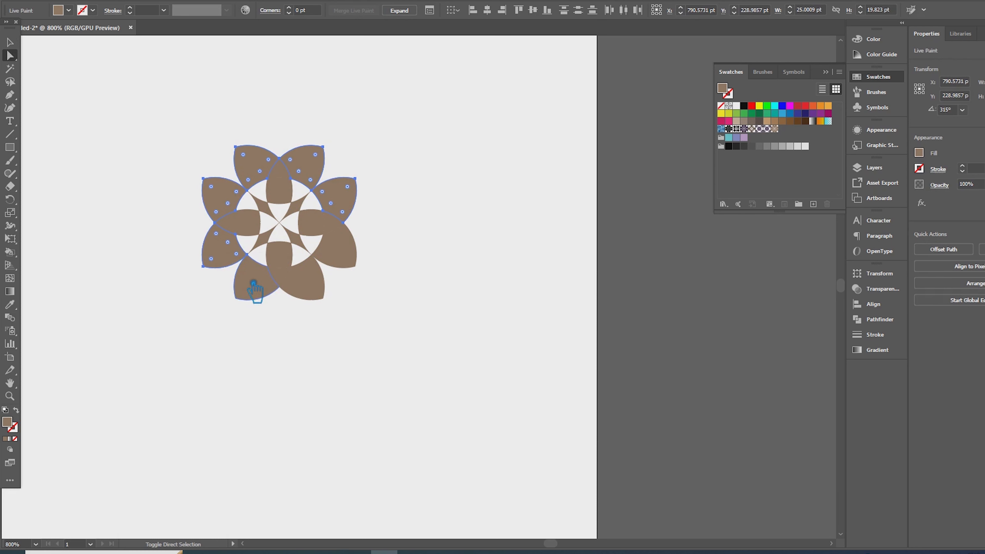
click(358, 259)
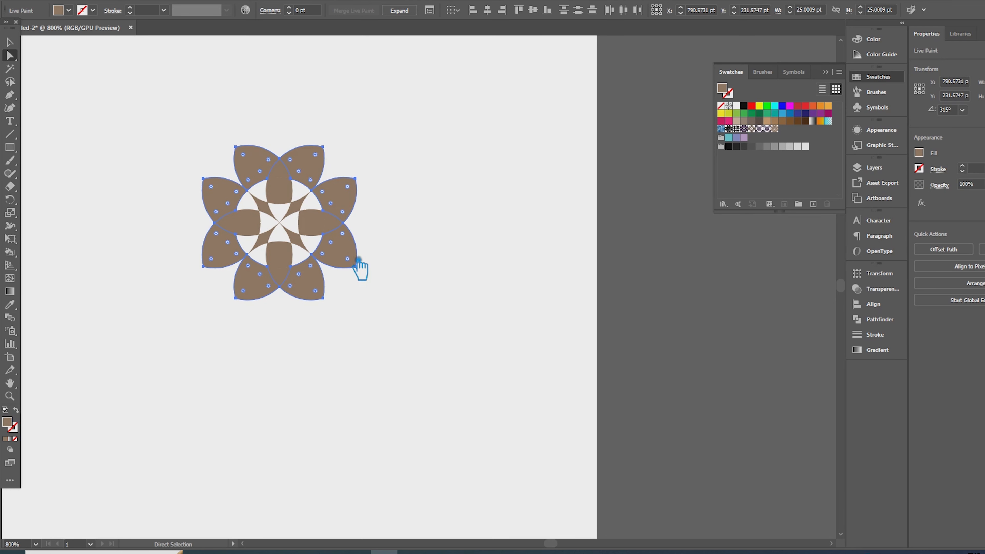
key(Delete)
key(ctrl+z)
- Expand the Live Paint flower copy into ordinary paths with the default expand options
click(157, 306)
click(234, 225)
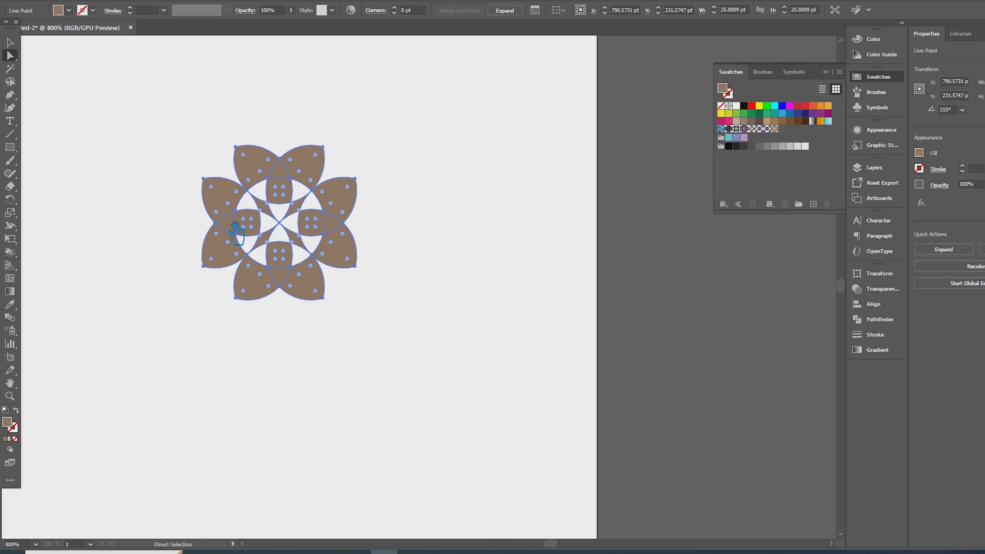
click(10, 43)
click(62, 83)
click(273, 184)
right_click(284, 186)
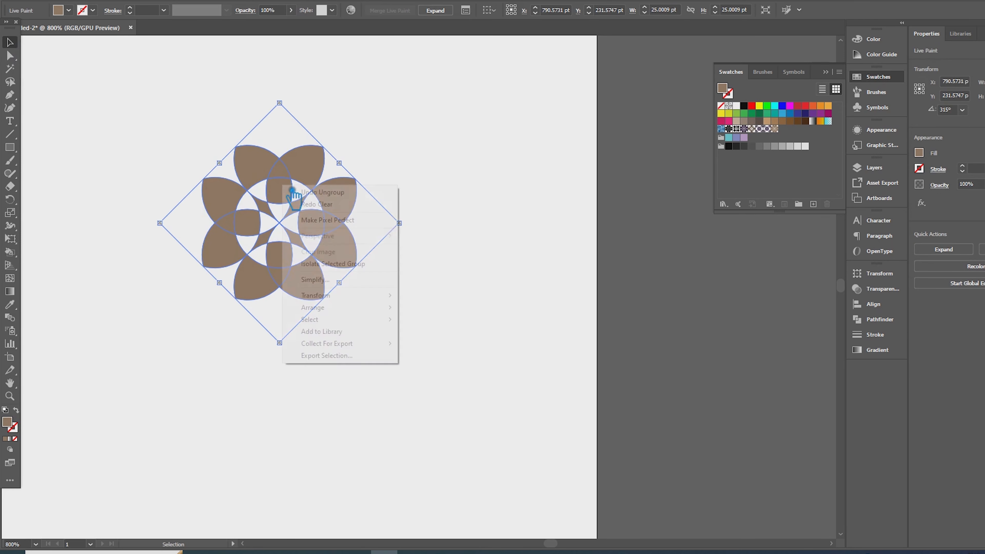
click(102, 3)
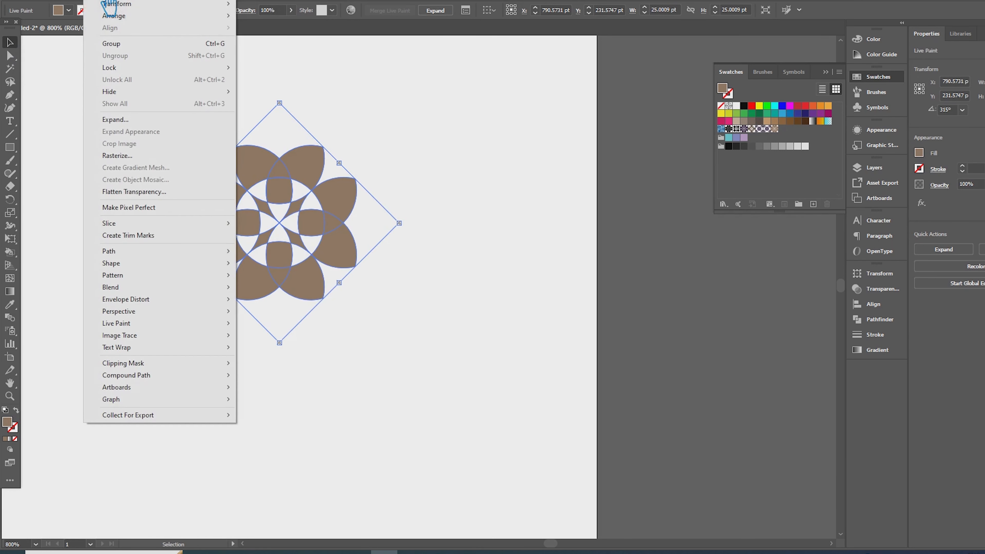
click(132, 123)
click(506, 334)
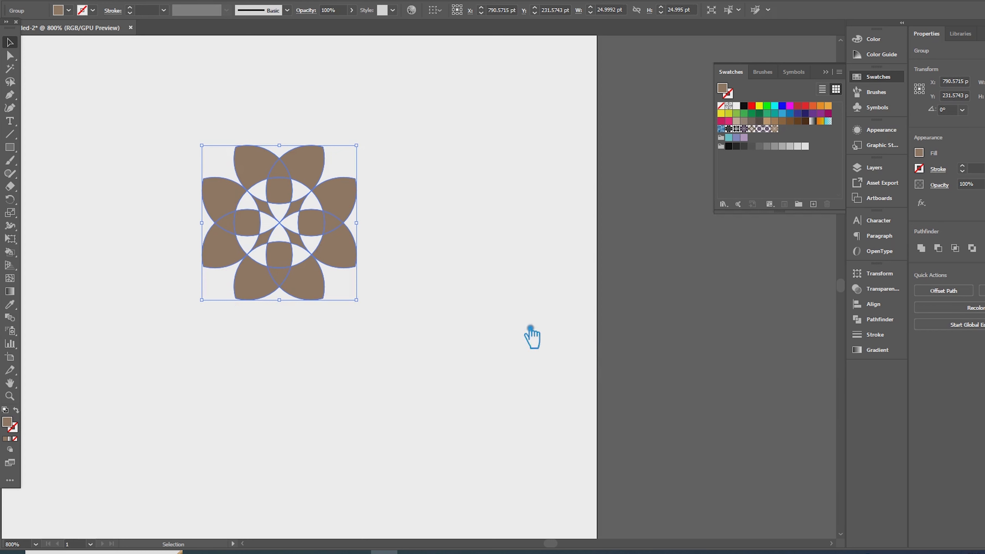
- Ungroup the expanded flower repeatedly until its petals and inner shapes are separate pieces
right_click(300, 164)
click(338, 254)
click(433, 238)
click(321, 169)
right_click(321, 169)
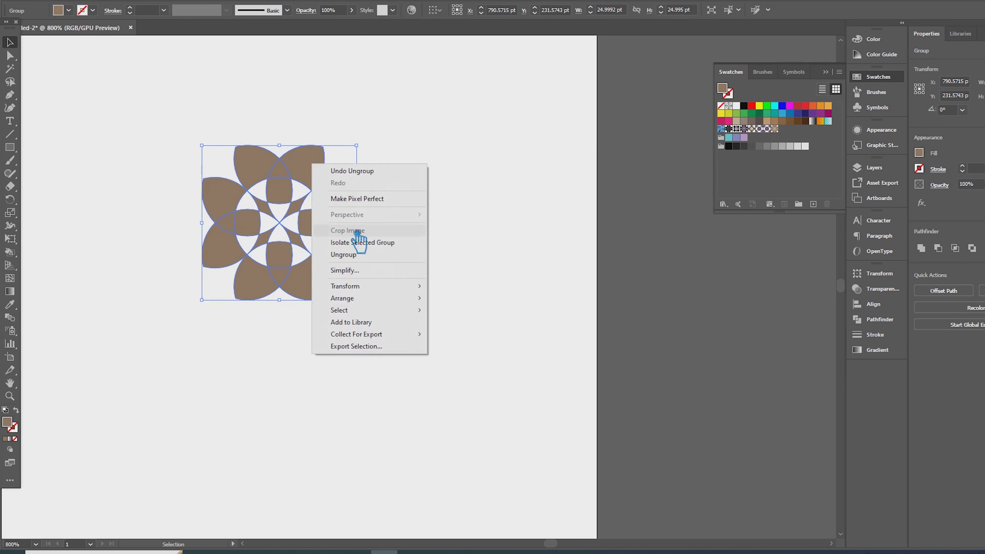
click(367, 254)
right_click(320, 175)
click(473, 192)
- Delete the eight outer petals around the flower, keeping the four pointed petals and the central star
click(329, 159)
drag(330, 159, 357, 206)
key(Delete)
click(353, 248)
key(Delete)
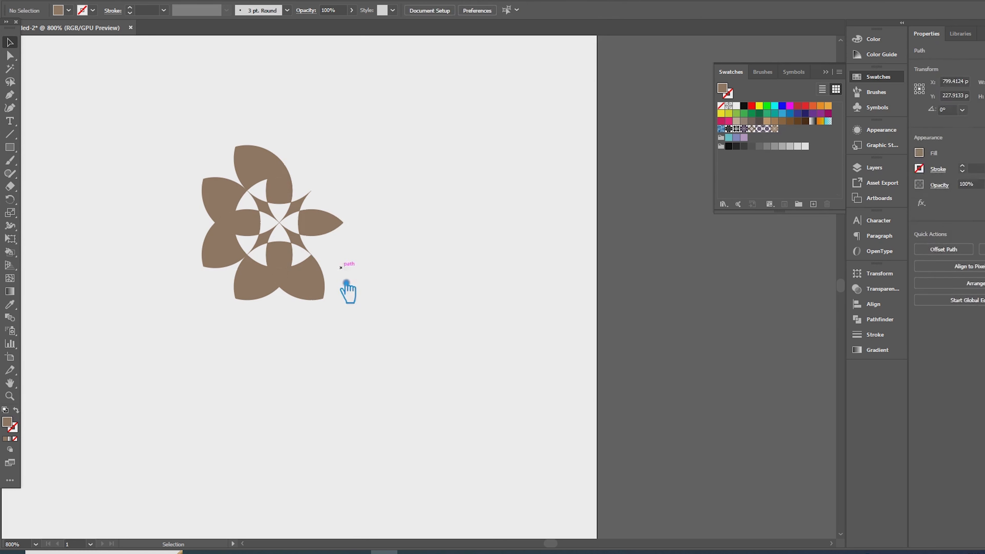
click(319, 282)
key(Delete)
click(265, 294)
key(Delete)
click(231, 251)
click(227, 202)
key(Delete)
click(259, 168)
key(Delete)
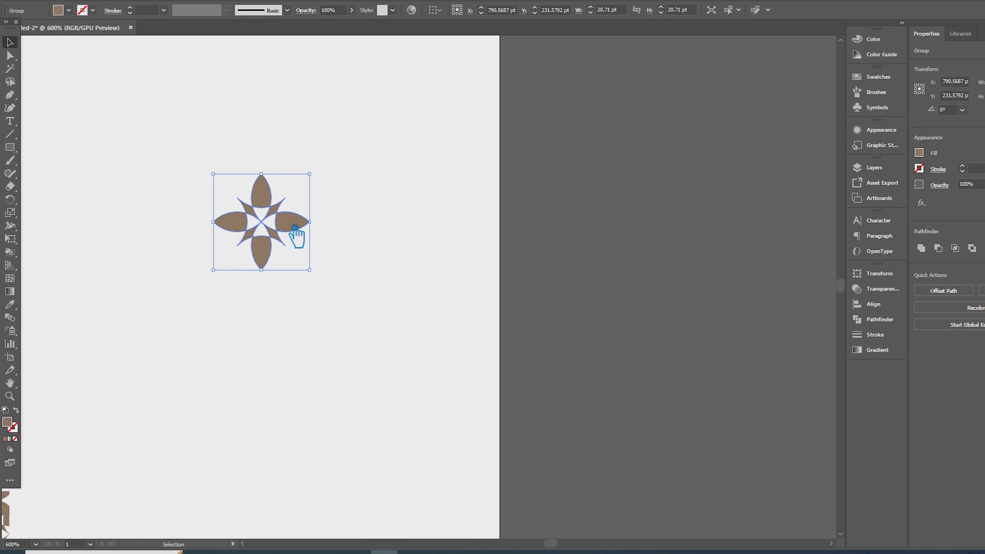
- Copy the four-petal motif off the artboard, and save the original as a new pattern swatch
drag(293, 238, 737, 208)
click(304, 224)
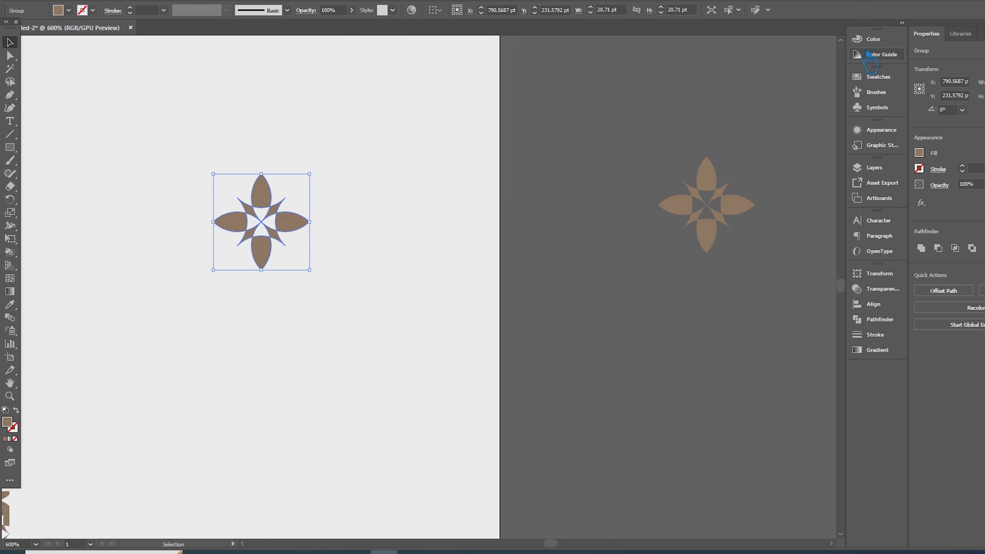
click(872, 92)
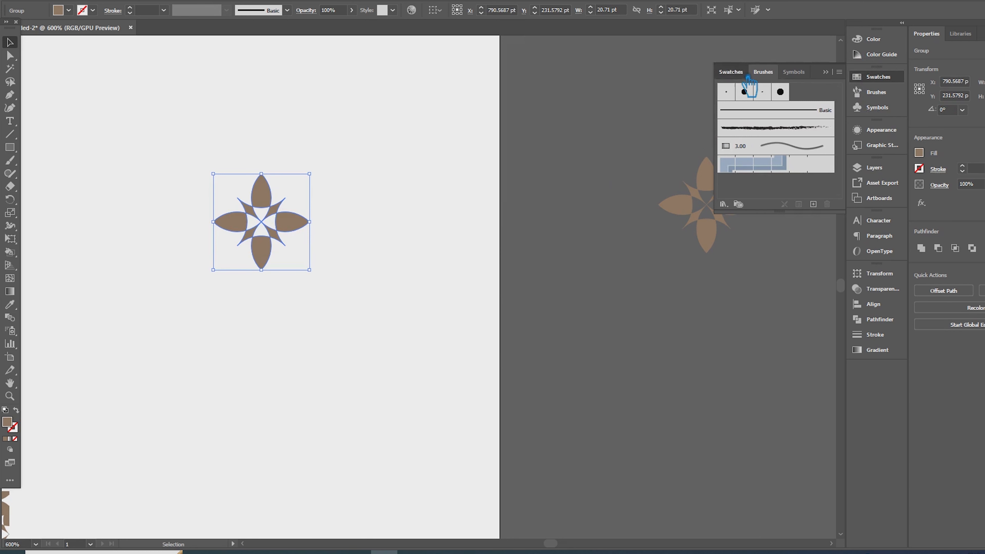
click(748, 74)
drag(304, 221, 799, 136)
click(323, 307)
- Rotate the four-petal motif on the artboard by 45 degrees and recolour it dark green
click(309, 229)
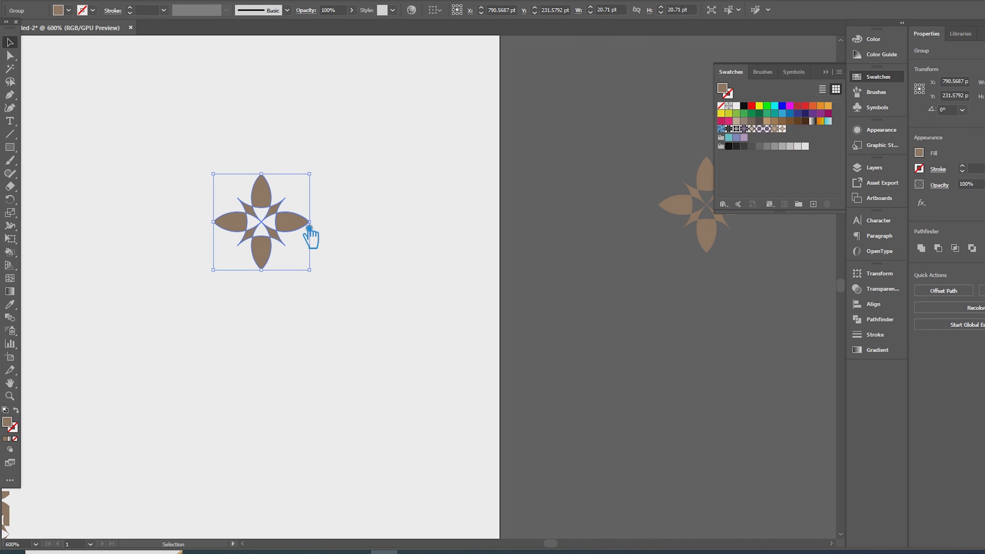
drag(323, 181, 348, 253)
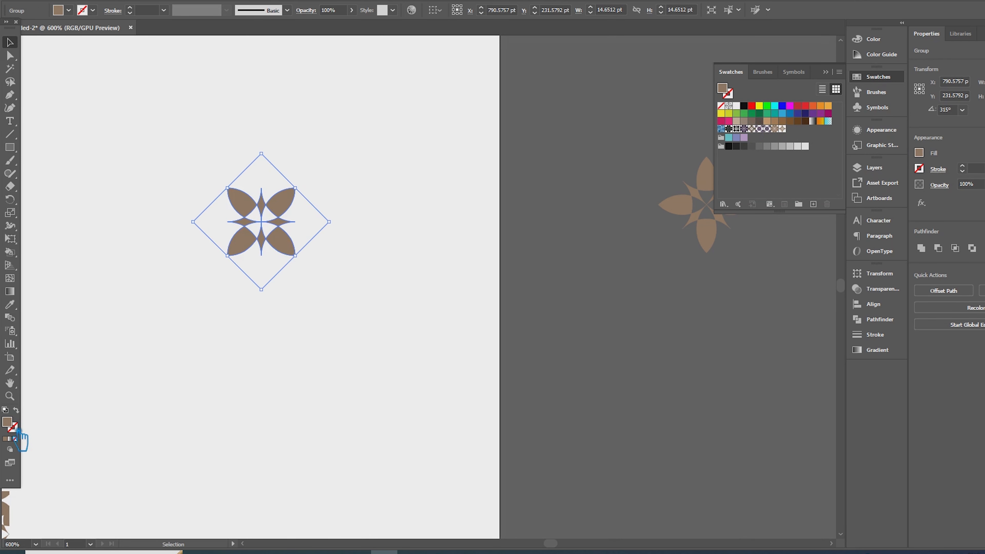
double_click(8, 423)
drag(744, 272, 745, 269)
mouse_move(662, 242)
mouse_down()
mouse_move(655, 229)
mouse_move(684, 189)
mouse_move(676, 202)
mouse_up()
drag(745, 220, 745, 217)
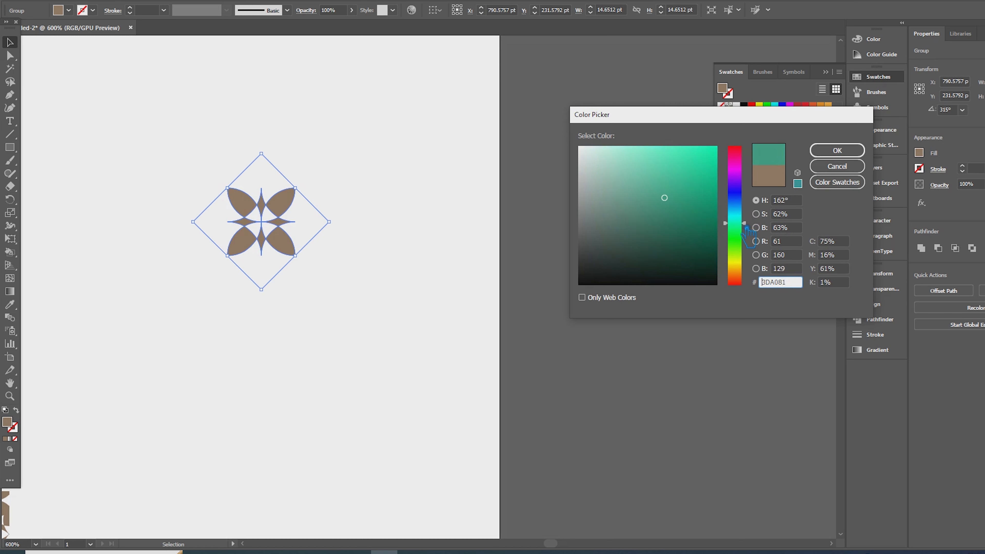
mouse_move(673, 203)
mouse_down()
mouse_move(628, 186)
mouse_move(662, 226)
mouse_move(634, 250)
mouse_move(636, 239)
mouse_up()
click(837, 150)
- Save the rotated dark green motif as a new pattern swatch
drag(287, 220, 807, 138)
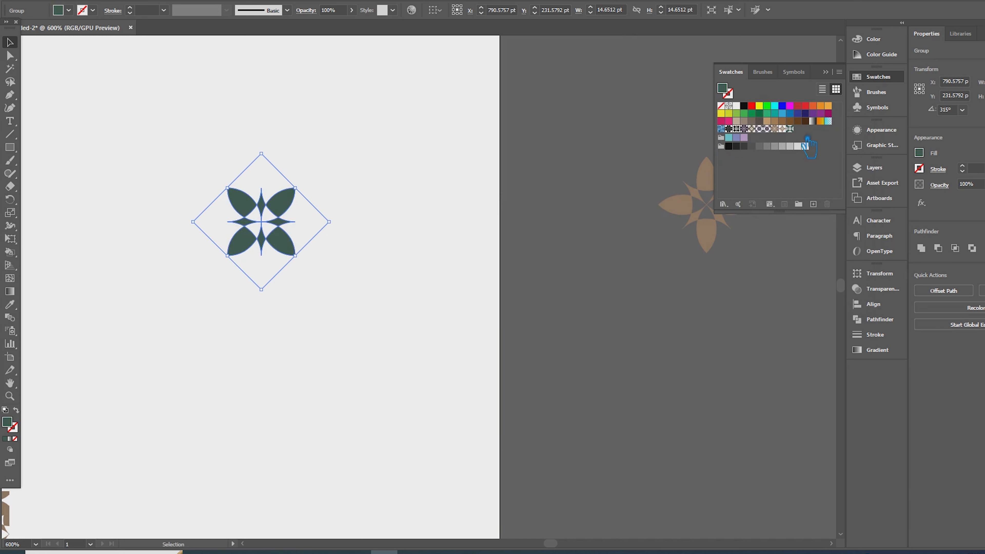
click(636, 210)
- Delete the four rounded petals from the green motif, and group the remaining pieces as a four-pointed star
right_click(290, 261)
click(303, 338)
click(303, 345)
drag(293, 207, 241, 241)
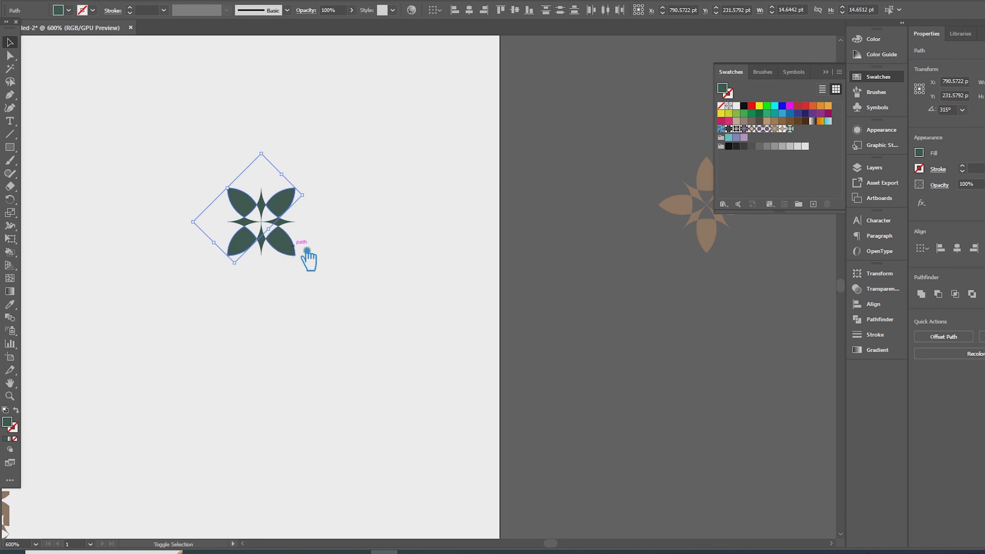
key(Delete)
drag(307, 244, 193, 187)
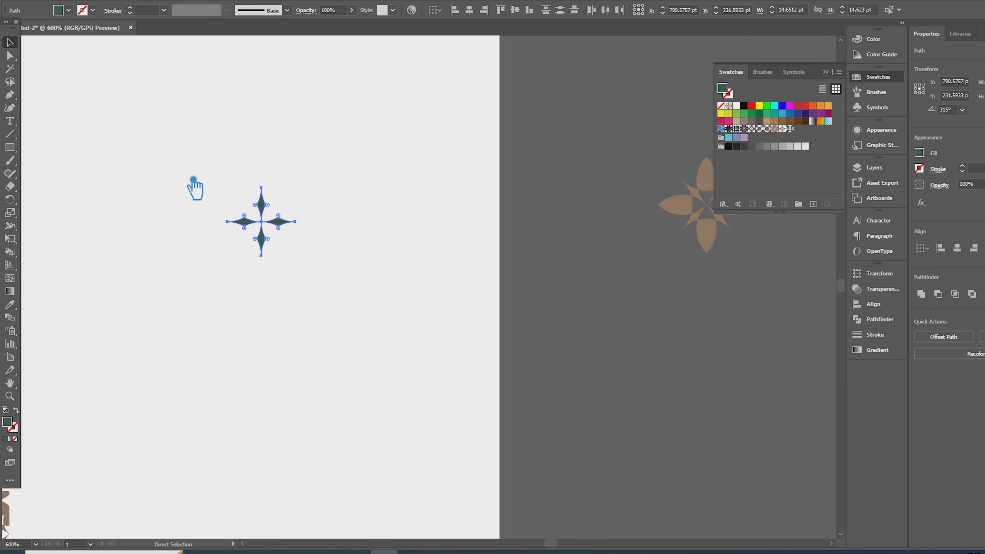
mouse_move(284, 229)
mouse_down()
mouse_move(586, 175)
mouse_move(686, 171)
mouse_move(276, 236)
mouse_move(284, 240)
mouse_up()
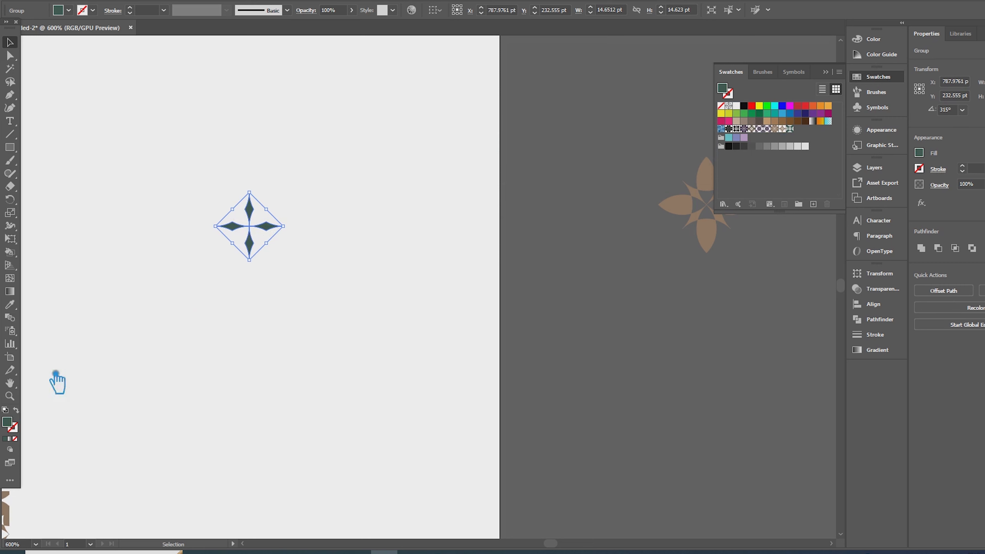
- Recolour the four-pointed star blue (306487) and save it as a new pattern swatch
double_click(15, 426)
click(742, 213)
mouse_move(741, 213)
mouse_down()
mouse_move(682, 182)
mouse_move(669, 211)
mouse_up()
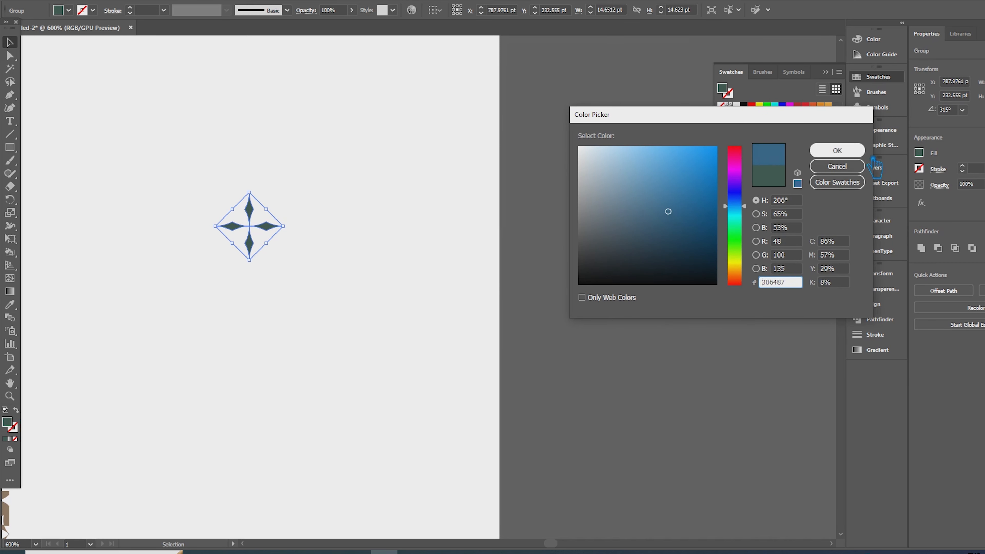
click(838, 150)
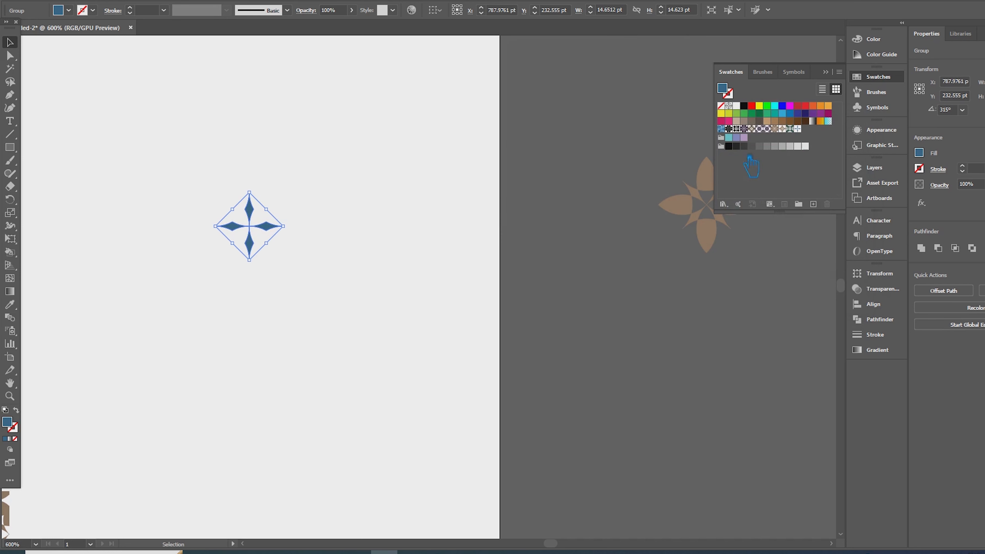
- Rotate the blue star by 45 degrees and recolour it dark purple
drag(261, 192, 286, 216)
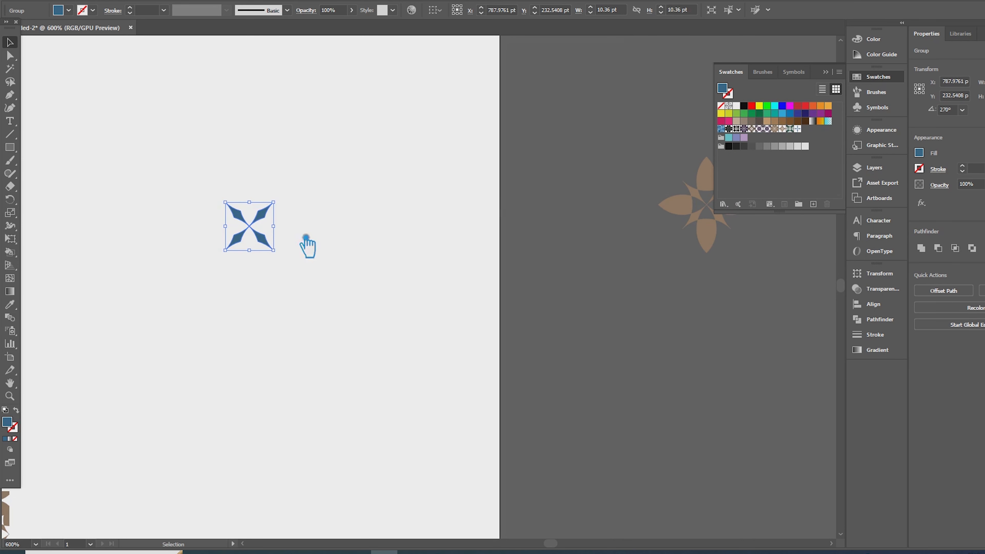
double_click(10, 425)
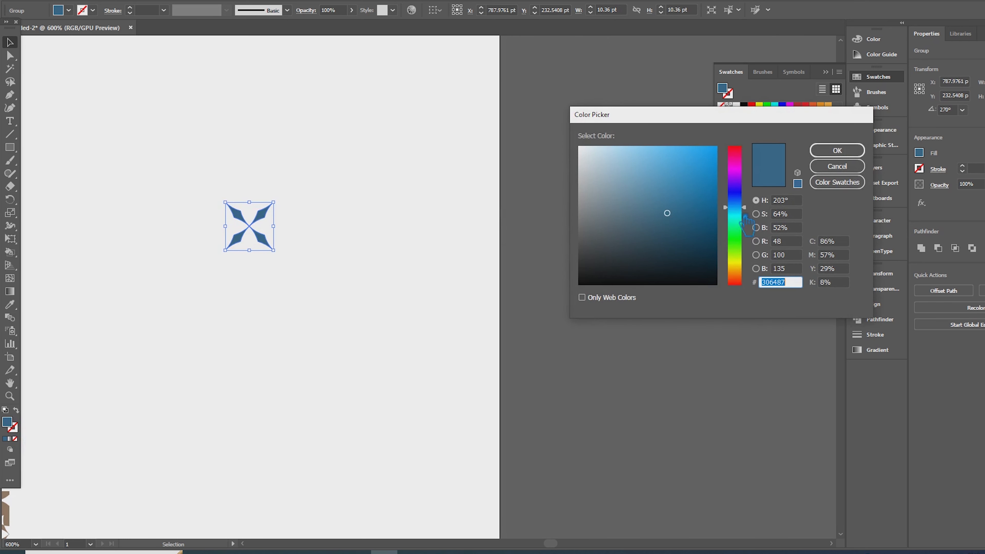
drag(745, 220, 746, 181)
drag(677, 222, 632, 196)
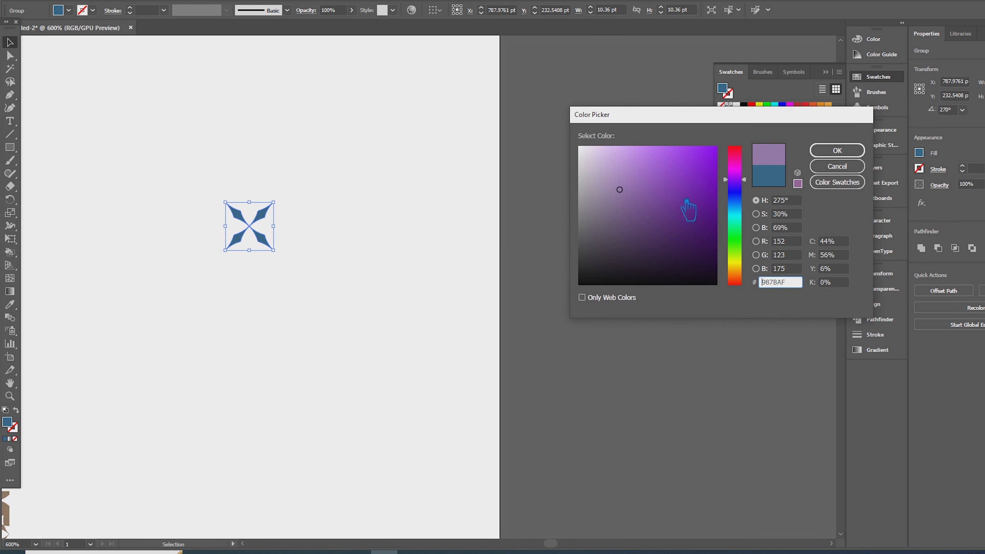
click(699, 226)
click(837, 150)
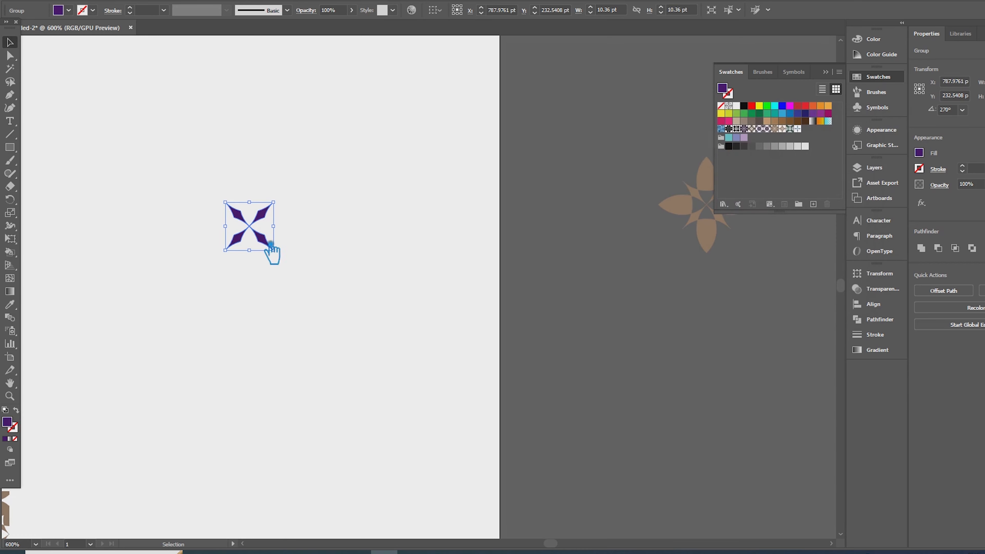
- Save the dark purple star as a pattern swatch, and fill the middle square of the second row with it
click(636, 197)
scroll(382, 313, right, 1)
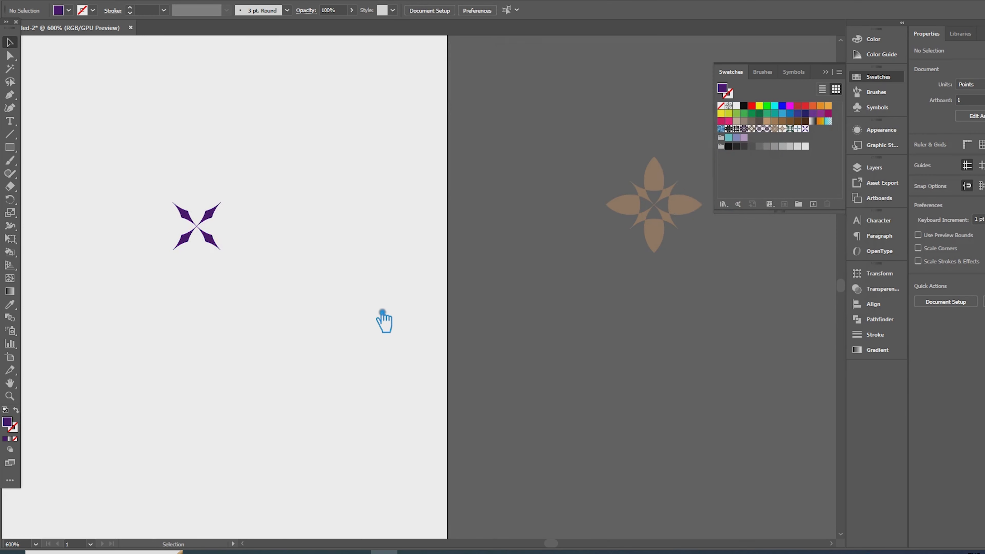
scroll(381, 312, down, 6)
drag(310, 348, 561, 309)
scroll(511, 275, up, 2)
scroll(510, 274, down, 1)
click(381, 342)
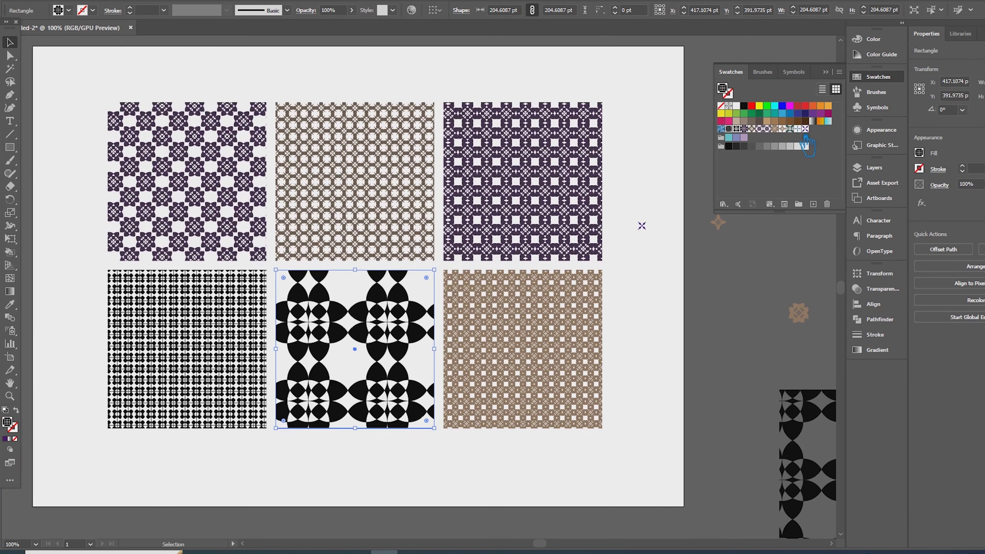
click(798, 129)
click(805, 129)
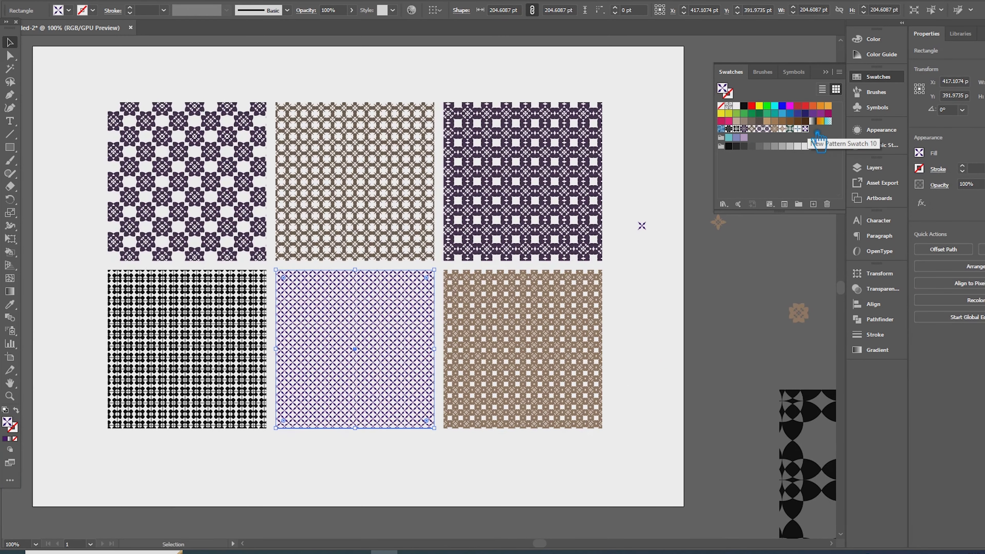
click(455, 462)
scroll(365, 388, up, 2)
scroll(430, 403, up, 1)
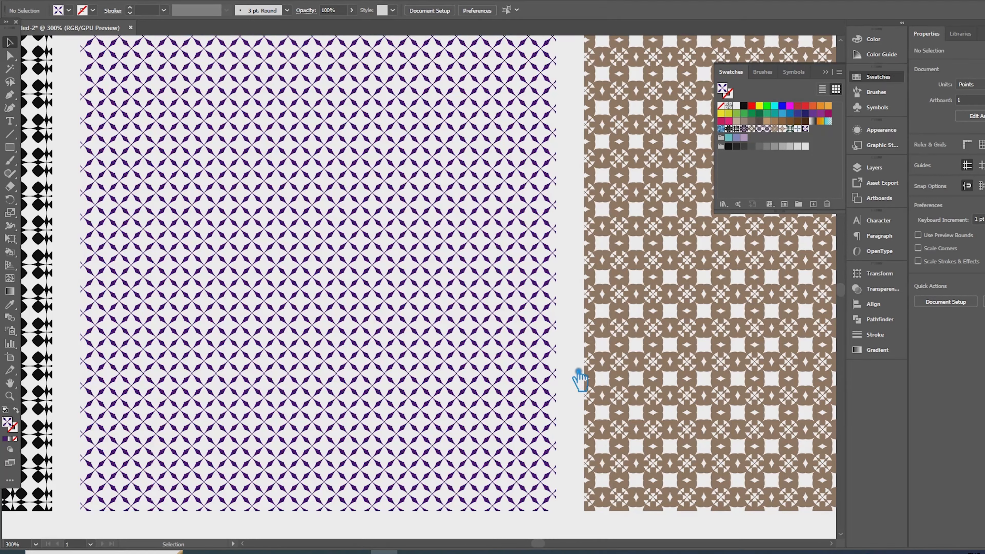
- Fill the middle square of the second row with the brown star pattern, and the right square of the first row with the green pattern
scroll(477, 306, down, 3)
click(431, 295)
click(782, 129)
click(593, 131)
click(782, 129)
click(791, 130)
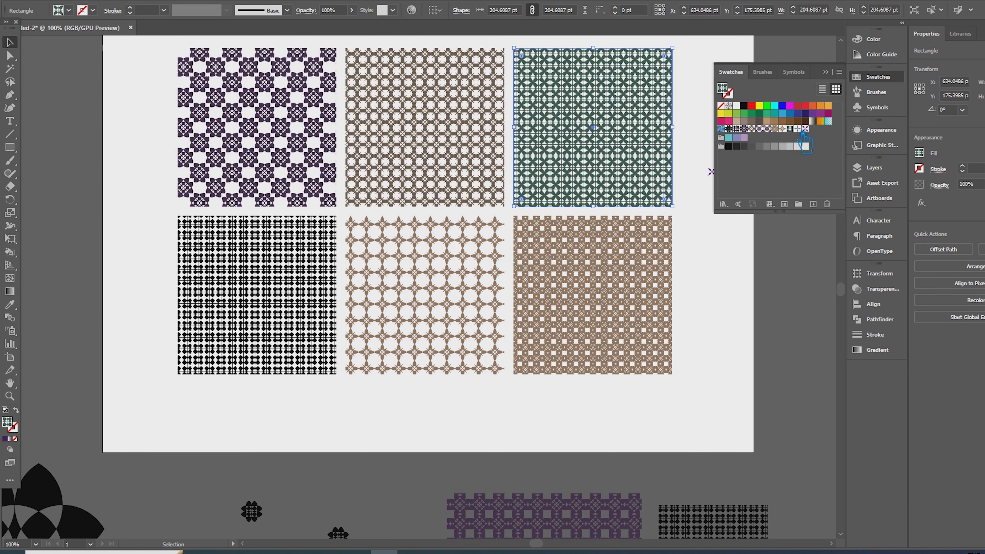
- Try the blue, green and brown star patterns on the right square of the second row, and restore its New Pattern Swatch 6 fill
click(635, 316)
click(813, 133)
click(807, 137)
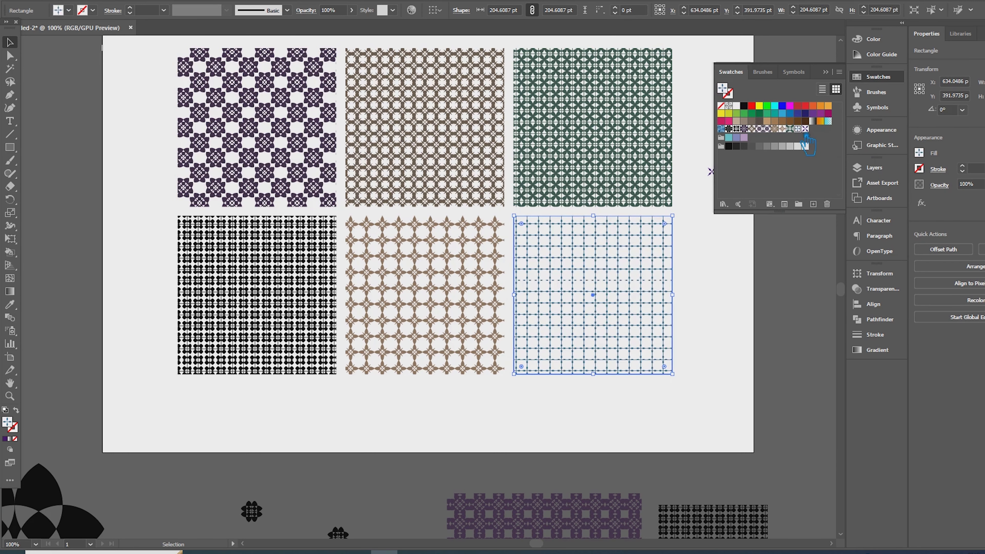
click(798, 133)
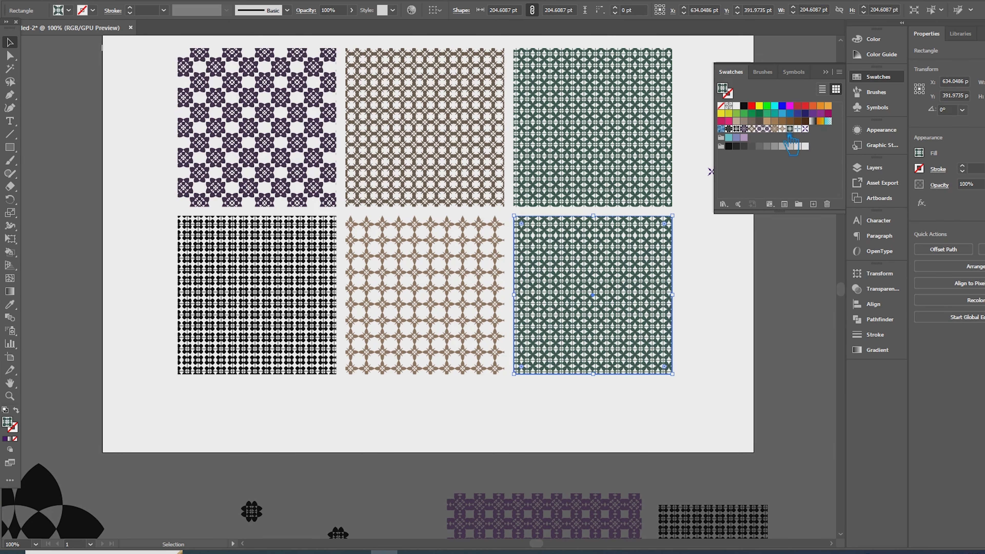
click(793, 134)
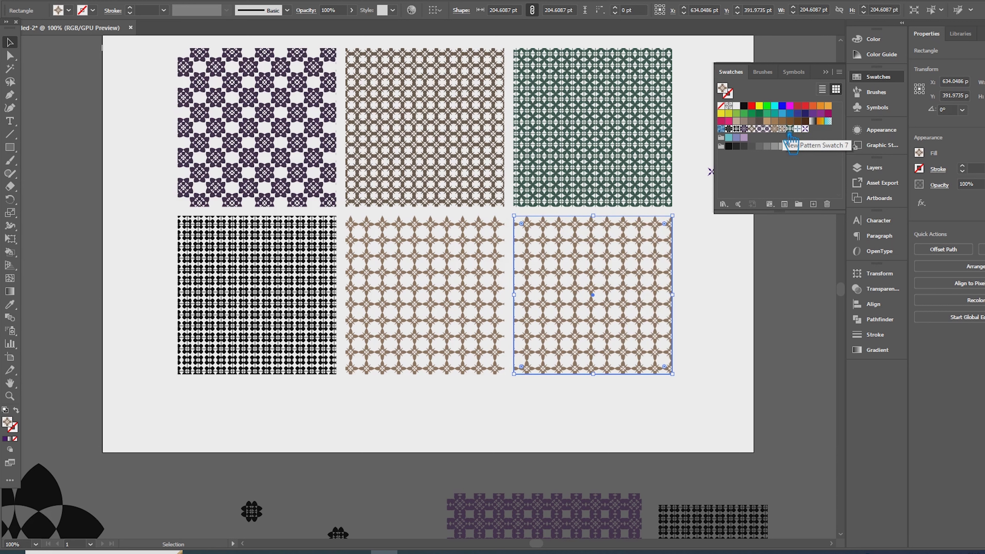
click(786, 134)
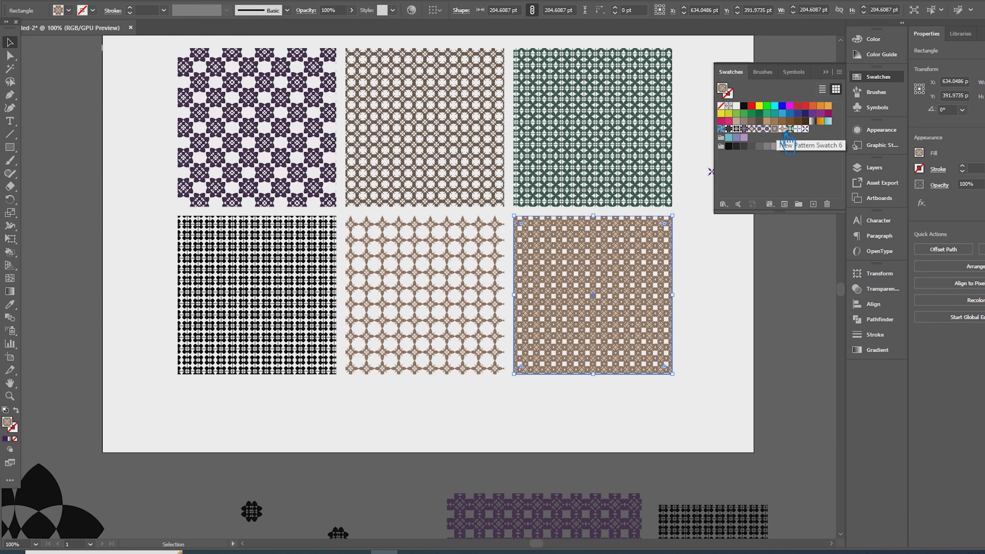
click(707, 309)
- Try several saved pattern swatches on the left square of the first row, and fill it with the dark purple star pattern
click(236, 103)
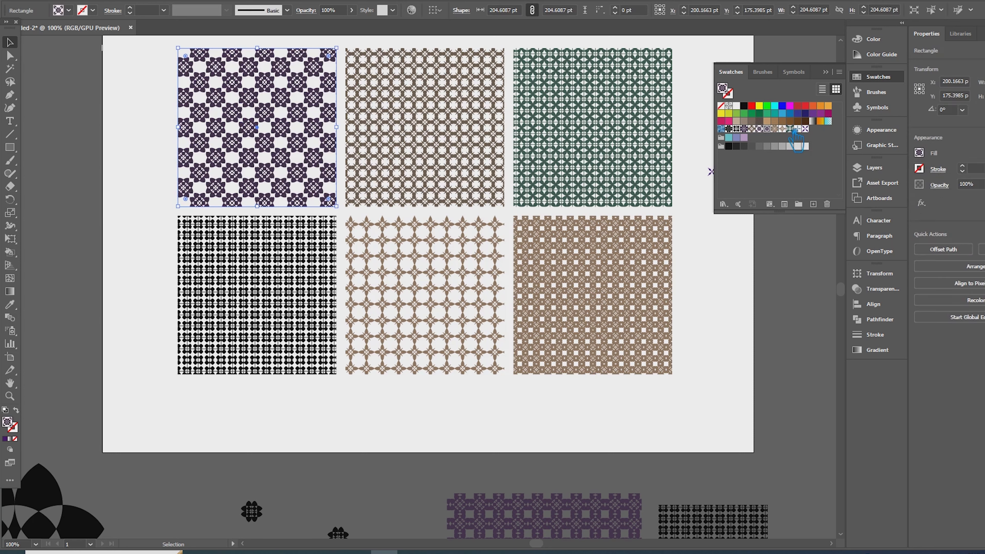
click(745, 130)
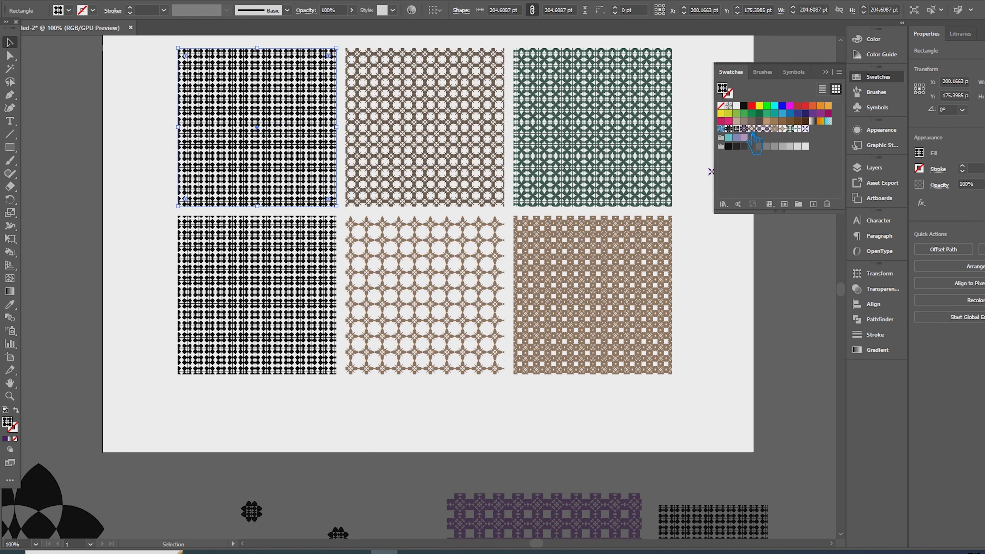
click(749, 130)
click(760, 131)
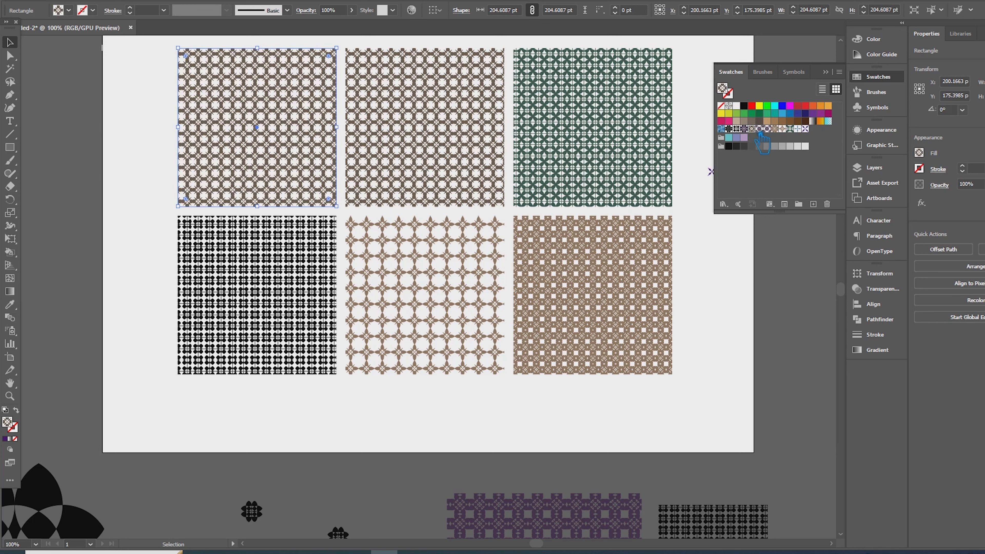
click(768, 130)
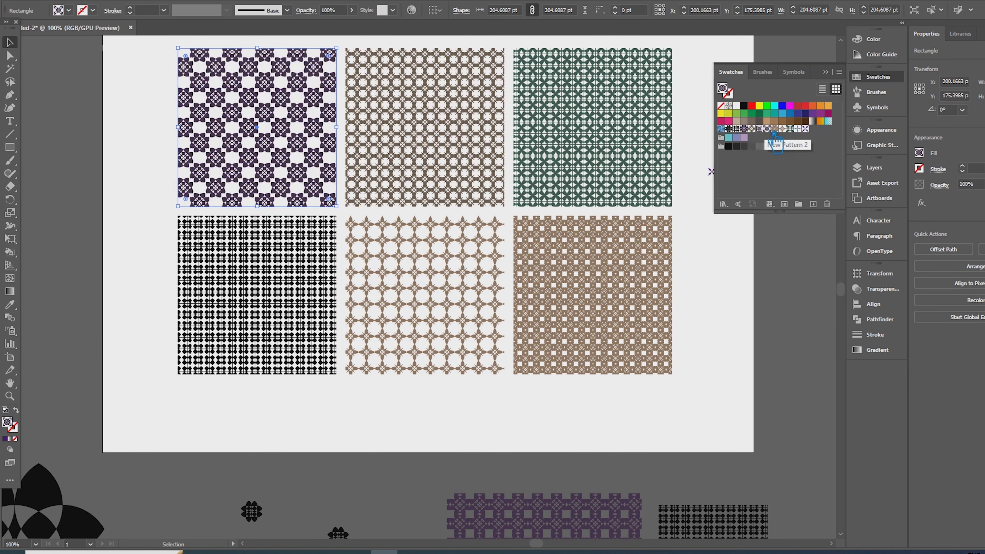
click(775, 129)
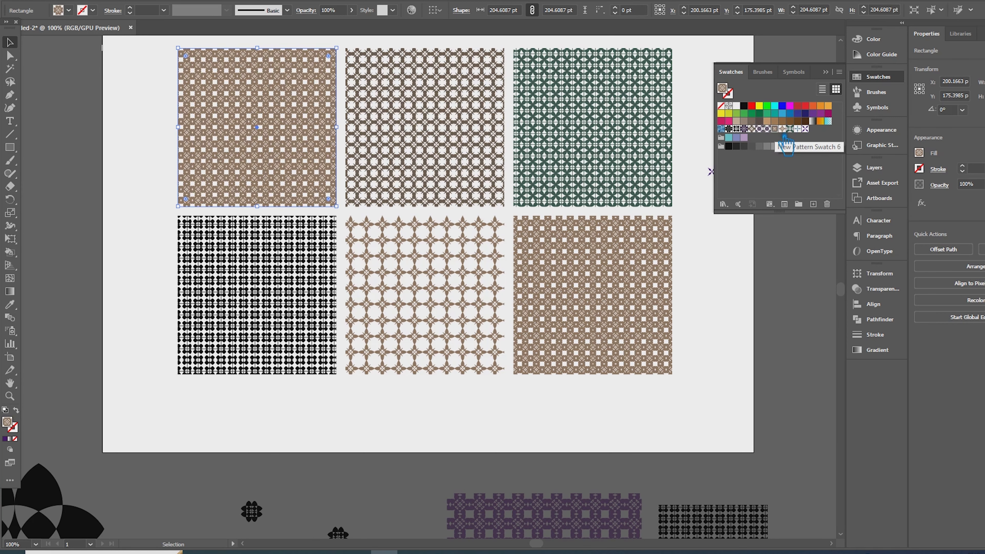
click(791, 130)
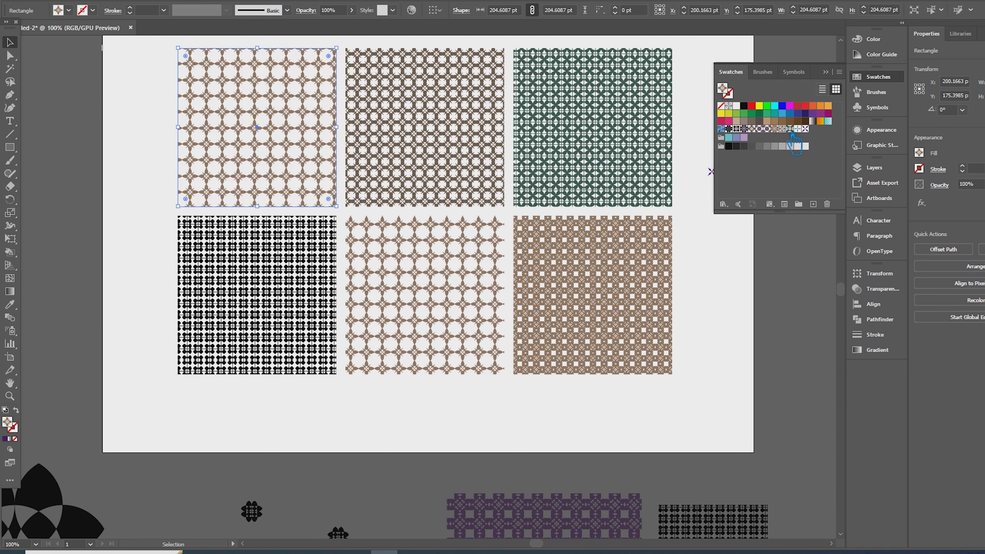
click(797, 129)
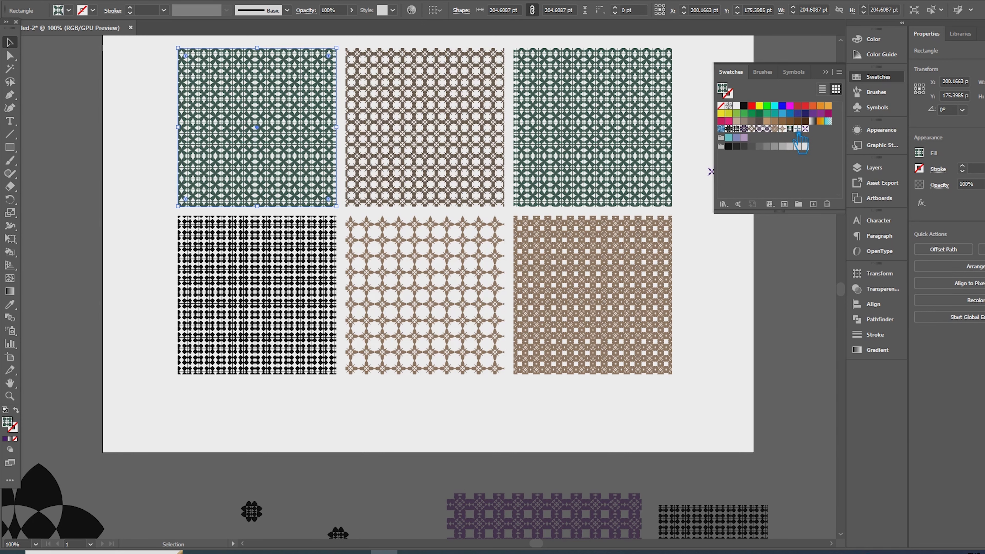
click(805, 129)
click(756, 287)
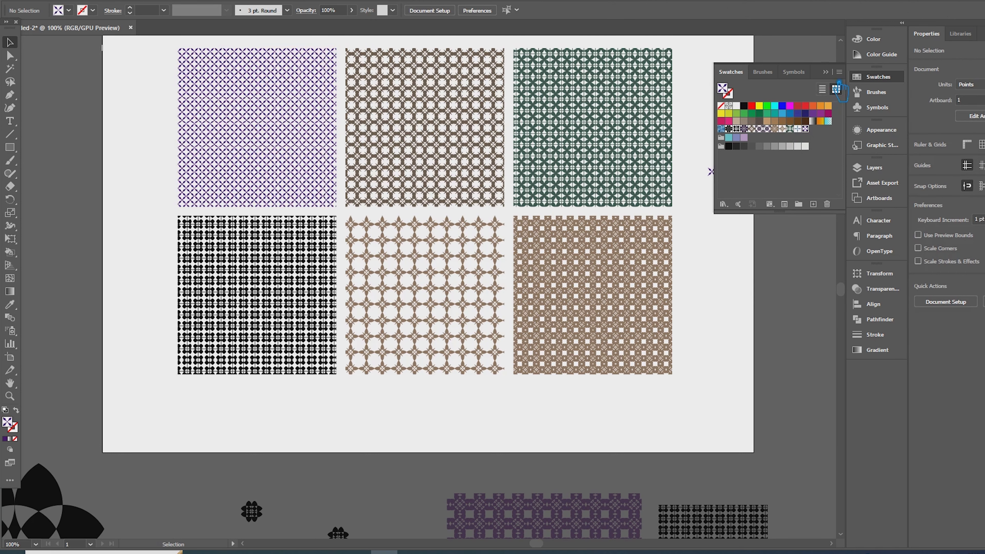
- Move the small purple star off the artboard beside the brown star, and delete both leftover motifs
click(826, 72)
scroll(534, 254, up, 1)
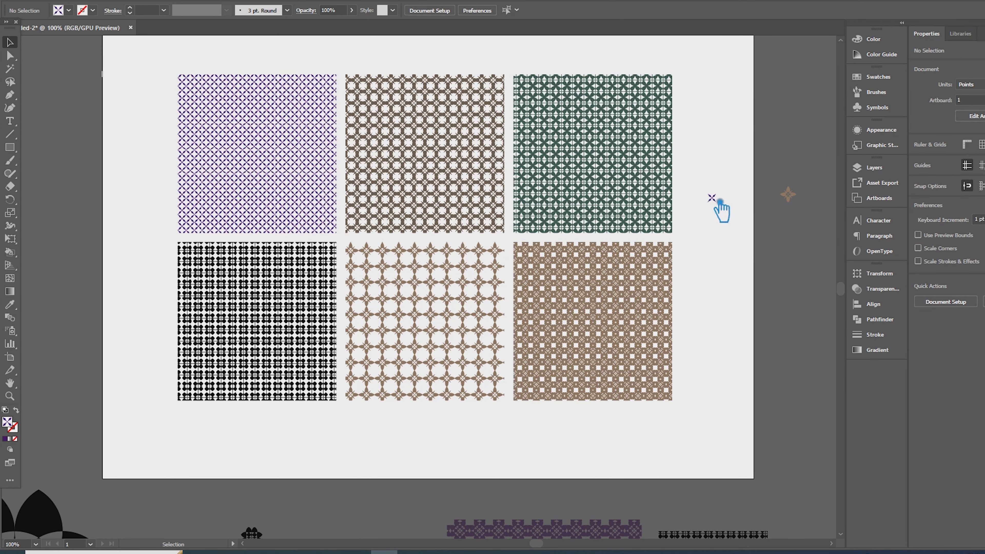
drag(718, 201, 802, 236)
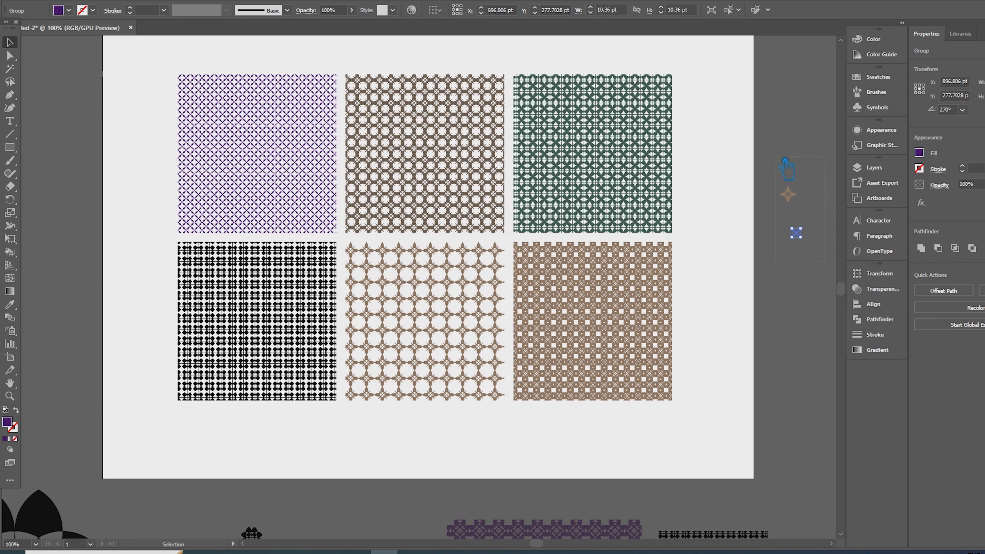
drag(787, 162, 777, 158)
drag(789, 195, 801, 131)
key(Delete)
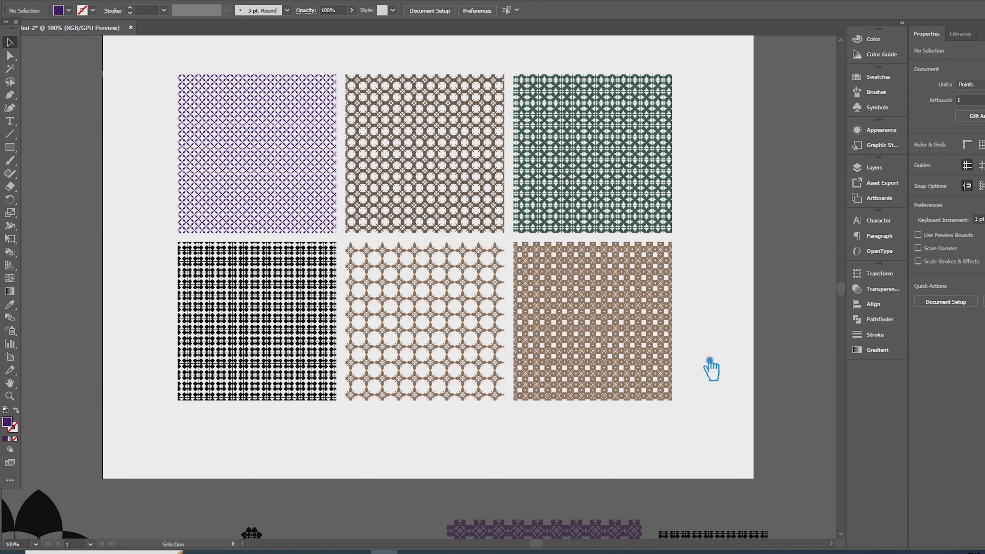
- Move the whole grid of six pattern squares slightly up and to the right on the artboard
drag(645, 435, 273, 109)
click(456, 427)
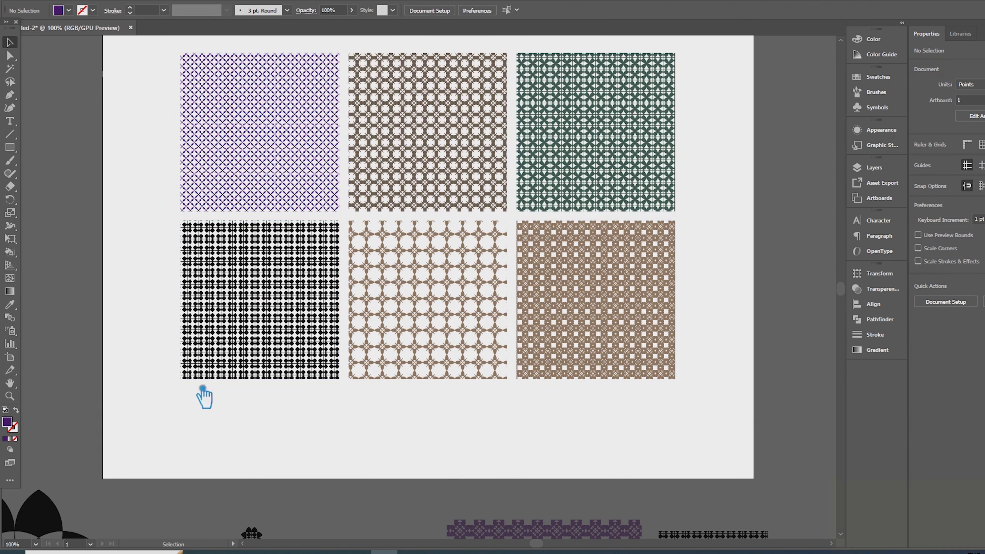